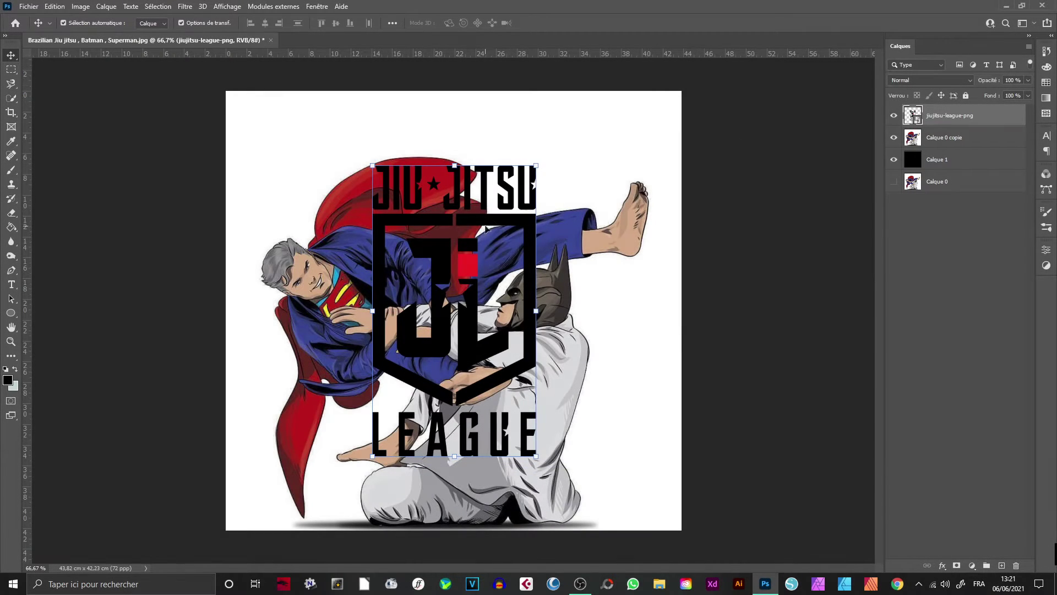
Hide the placed JIU JITSU LEAGUE logo layer
left_click(894, 115)
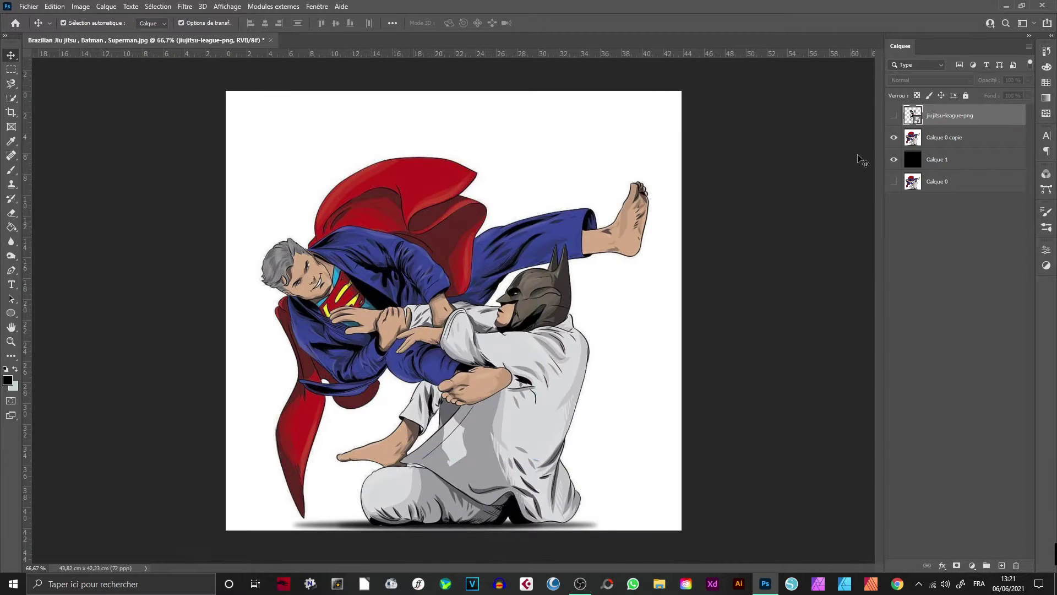
Extend the canvas to the right with the Crop tool
key("ctrl+minus")
key("c")
left_click_drag(626, 309, 742, 312)
key("Return")
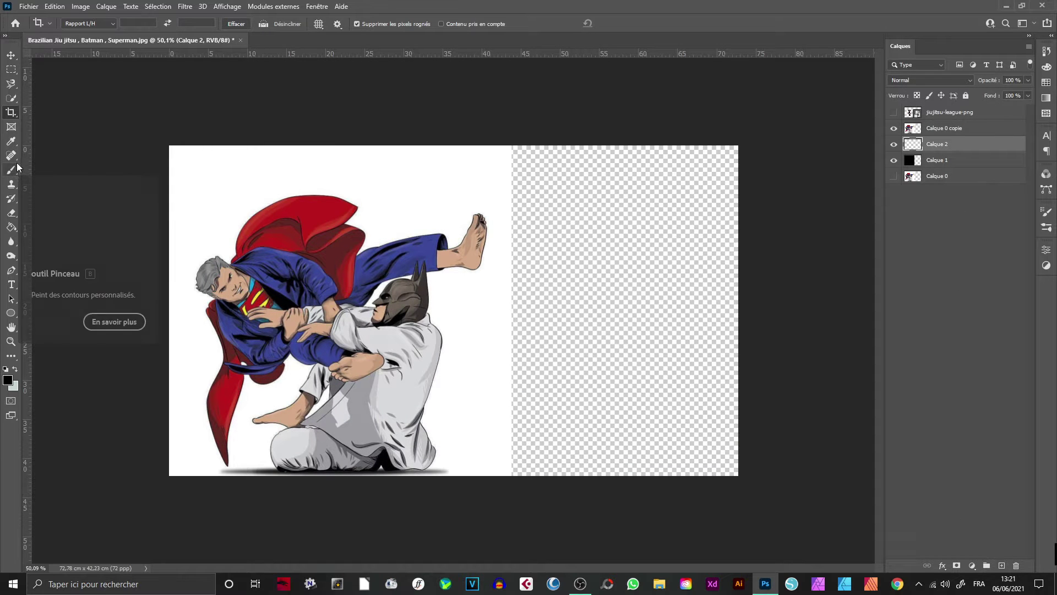
Fill the new empty right area of the canvas with white
left_click(15, 369)
left_click(8, 380)
left_click(739, 273)
left_click(985, 269)
left_click(11, 227)
left_click(545, 291)
Show the logo layer again and move the logo into the right half
left_click(948, 127)
key("v")
left_click(894, 111)
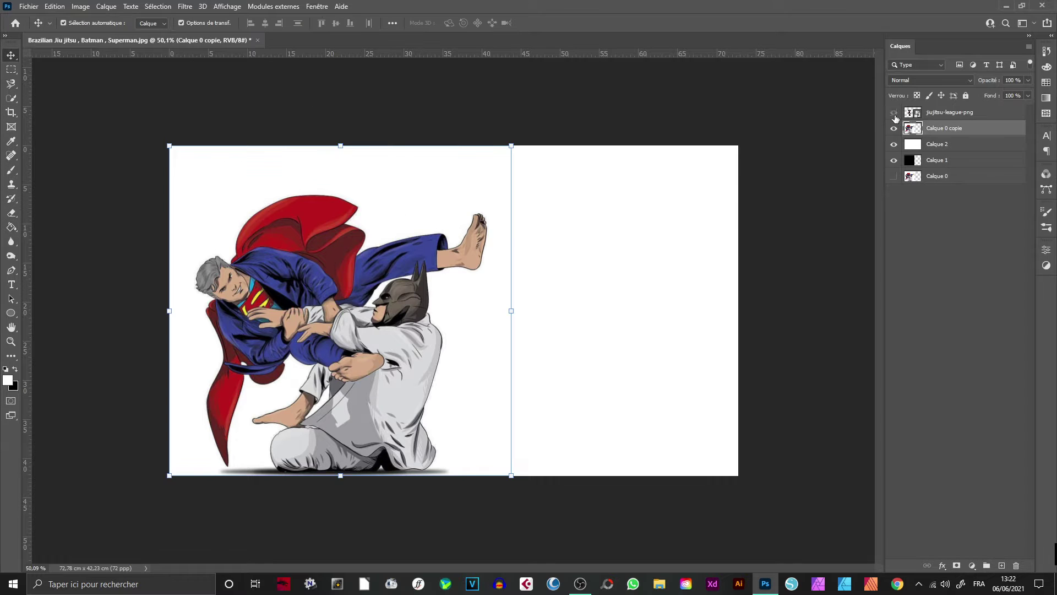
left_click_drag(564, 256, 550, 262)
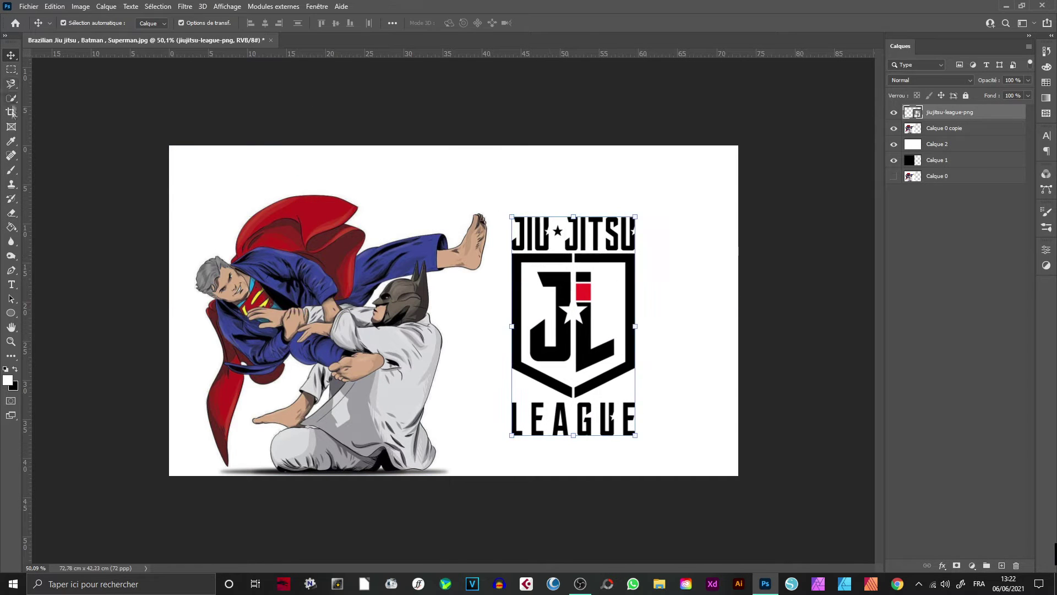
Crop the canvas narrower by trimming the left and right edges
left_click(11, 111)
left_click_drag(739, 311, 709, 317)
key("Return")
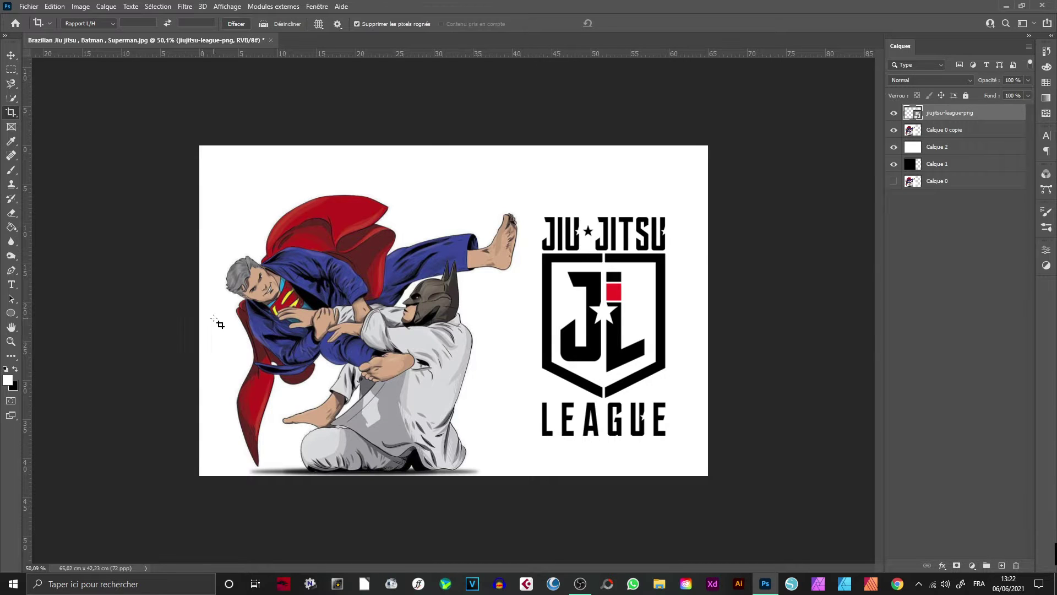
left_click_drag(212, 325, 208, 309)
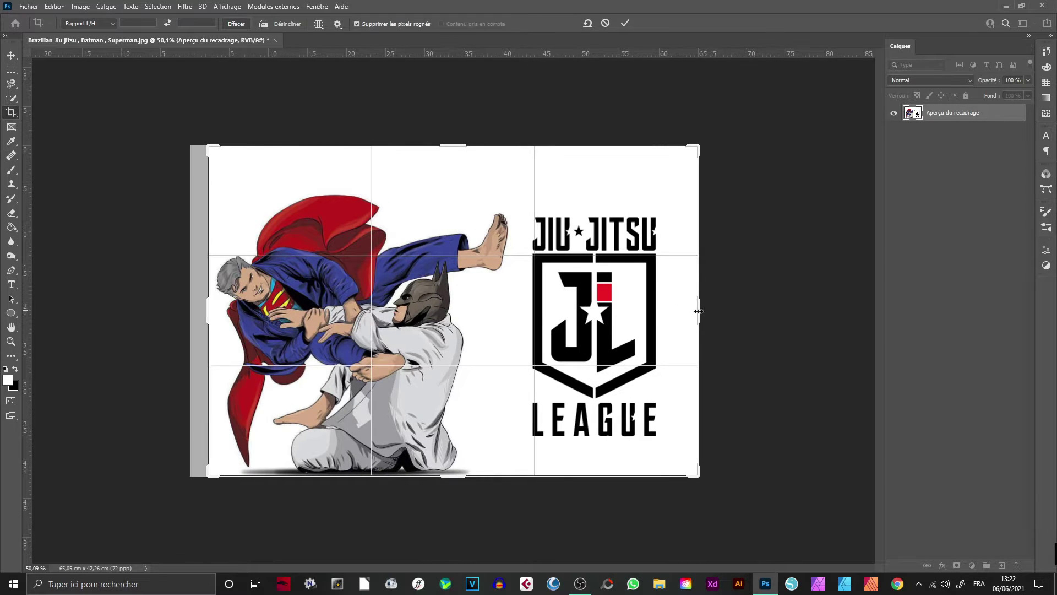
left_click_drag(699, 310, 675, 308)
key("Return")
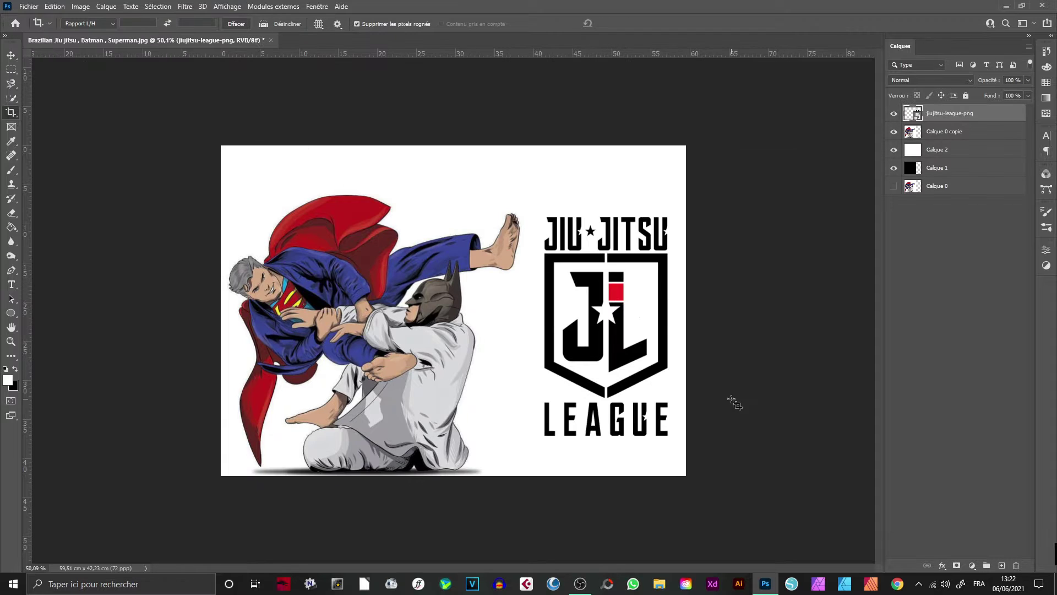
Move the logo up and left, then recommit the crop
key("v")
left_click_drag(615, 254, 598, 240)
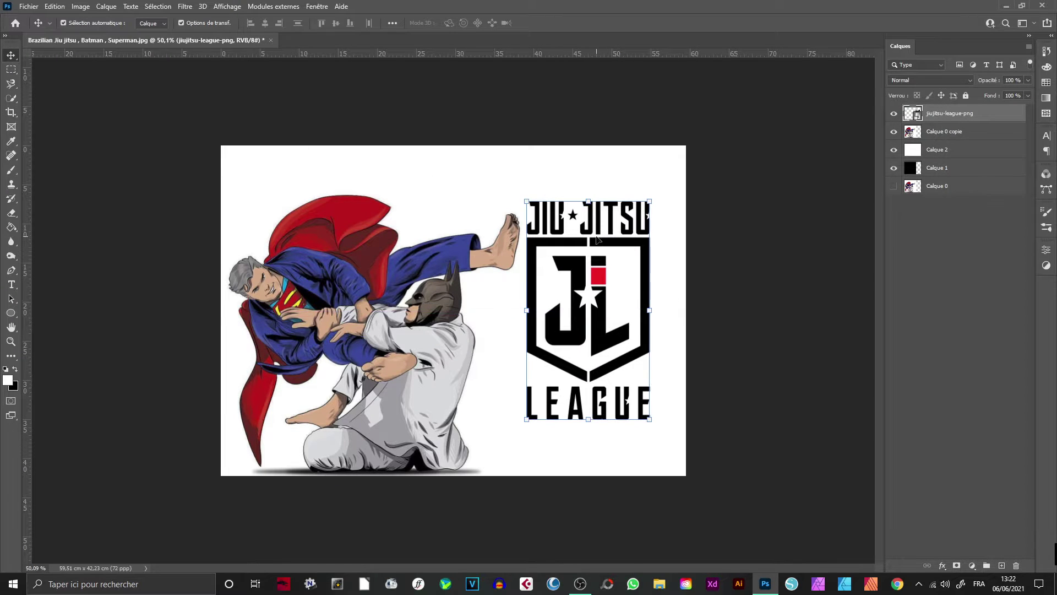
key("c")
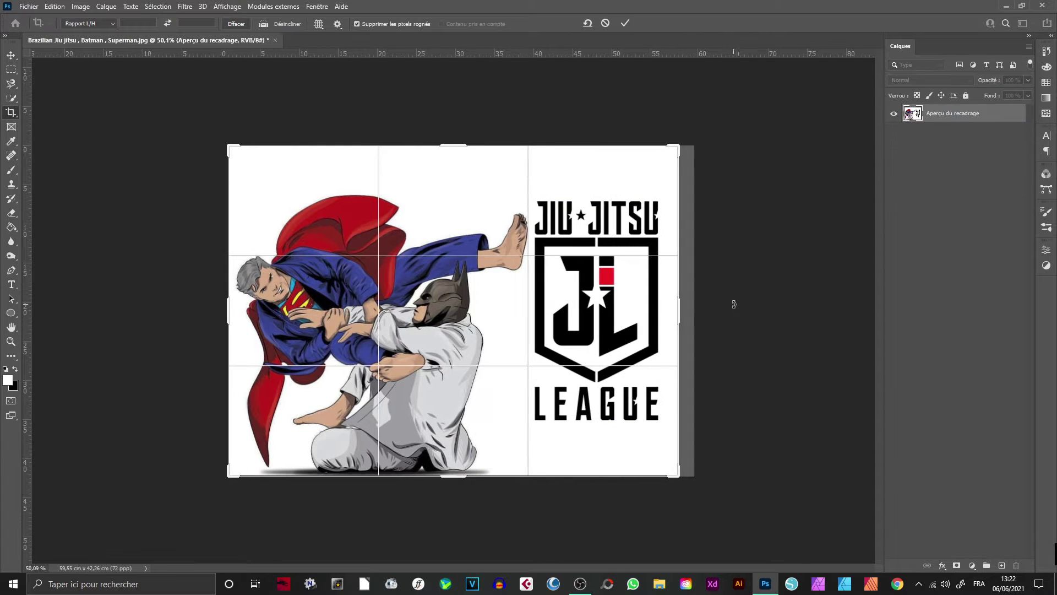
key("Return")
Duplicate the fighters layer and start scaling it down to about 73%
key("ctrl+j")
key("v")
key("ctrl+t")
left_click_drag(229, 146, 314, 230)
Shrink the fighters further and align them beside the logo
left_click_drag(430, 358, 387, 301)
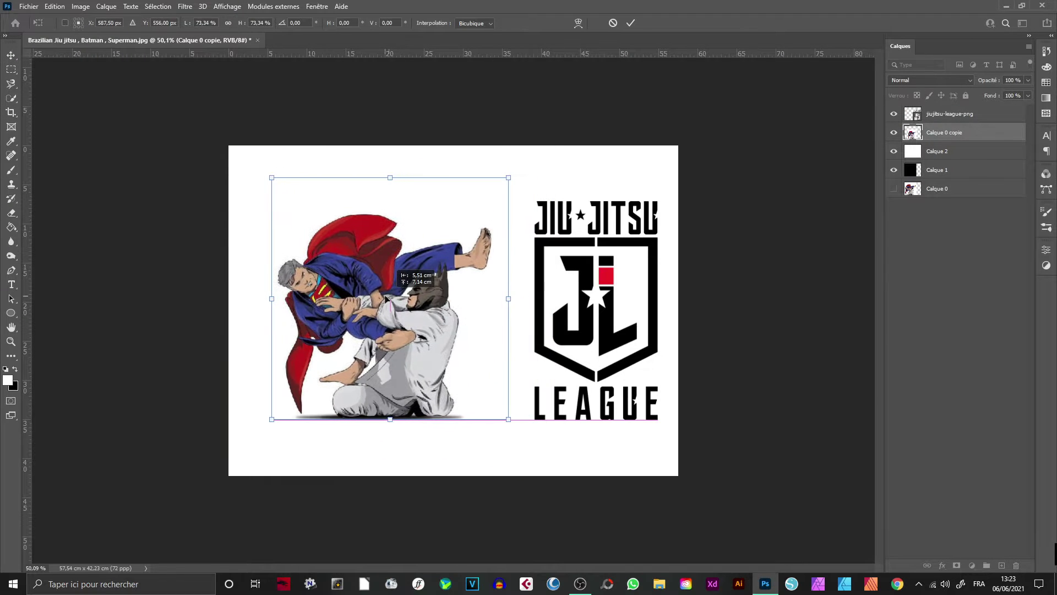
key("Return")
left_click(807, 267)
left_click_drag(621, 273, 607, 274)
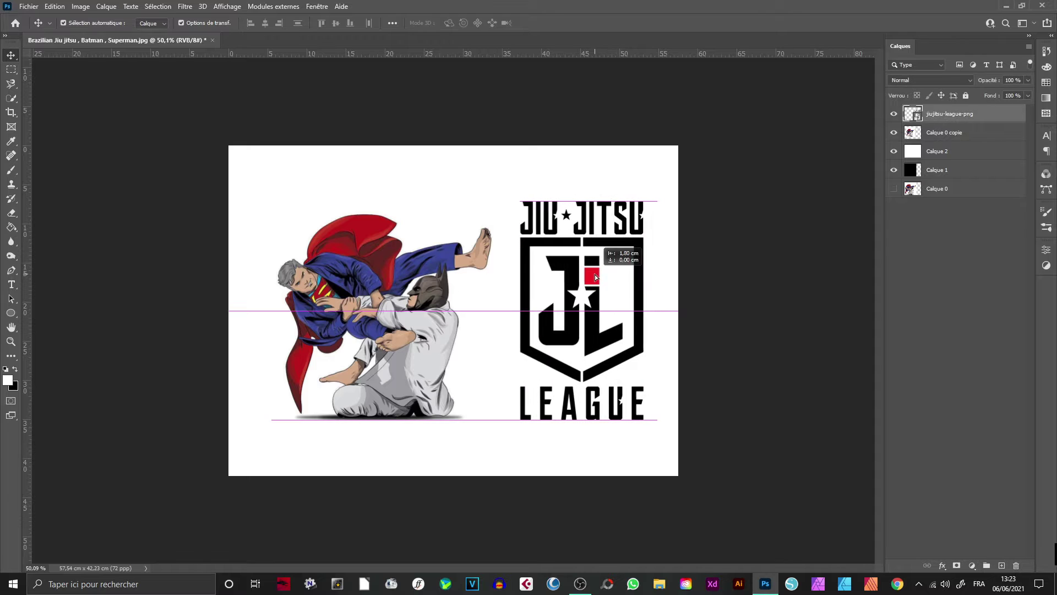
left_click_drag(379, 296, 370, 296)
Save the document to the desktop as JIU JITSU LEAGUE.psd
key("ctrl+s")
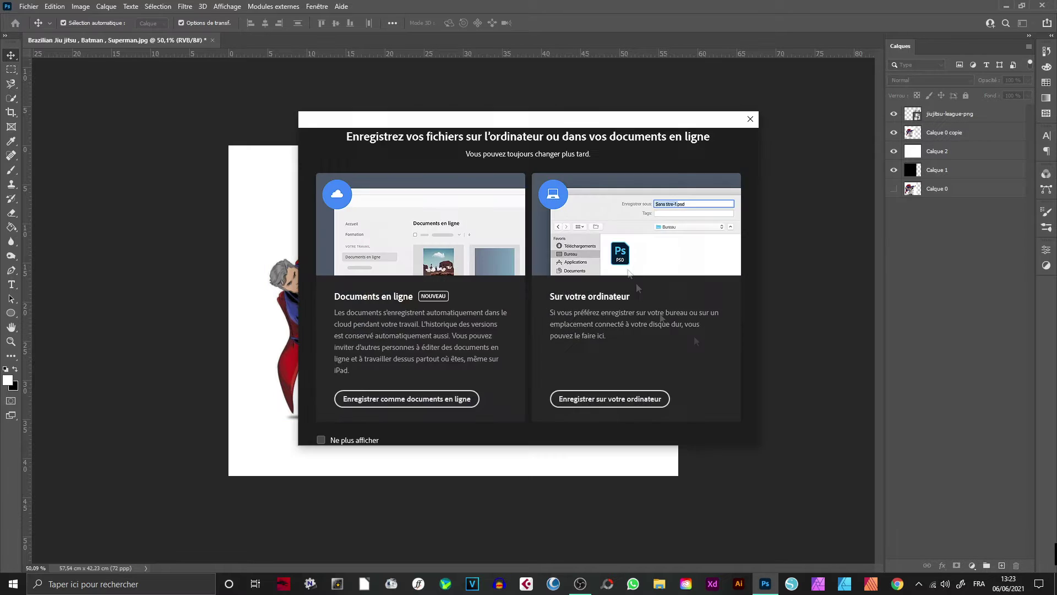
left_click(609, 399)
left_click(43, 85)
type("JIU JITSU LEAGUE")
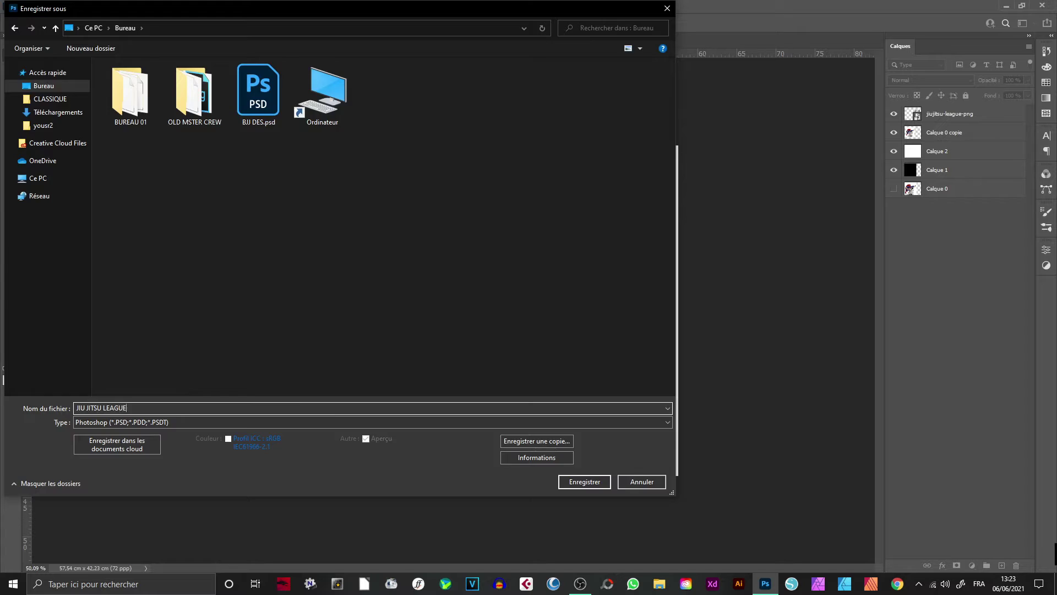
key("Return")
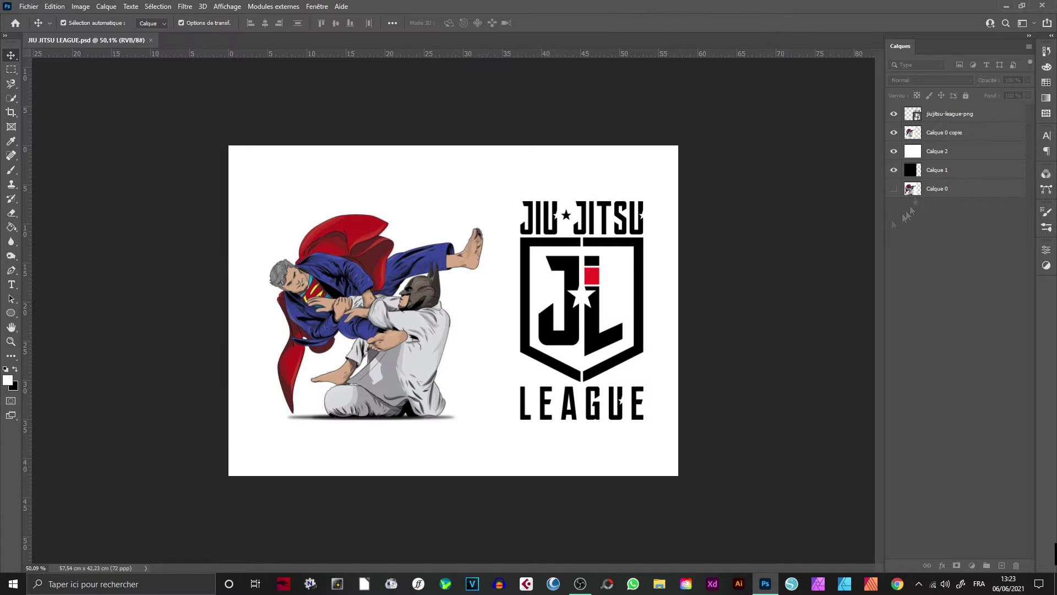
Merge the fighters with the white layer and add a new empty layer
left_click(894, 113)
left_click(964, 132)
left_click(967, 151, "shift")
right_click(972, 151)
left_click(891, 434)
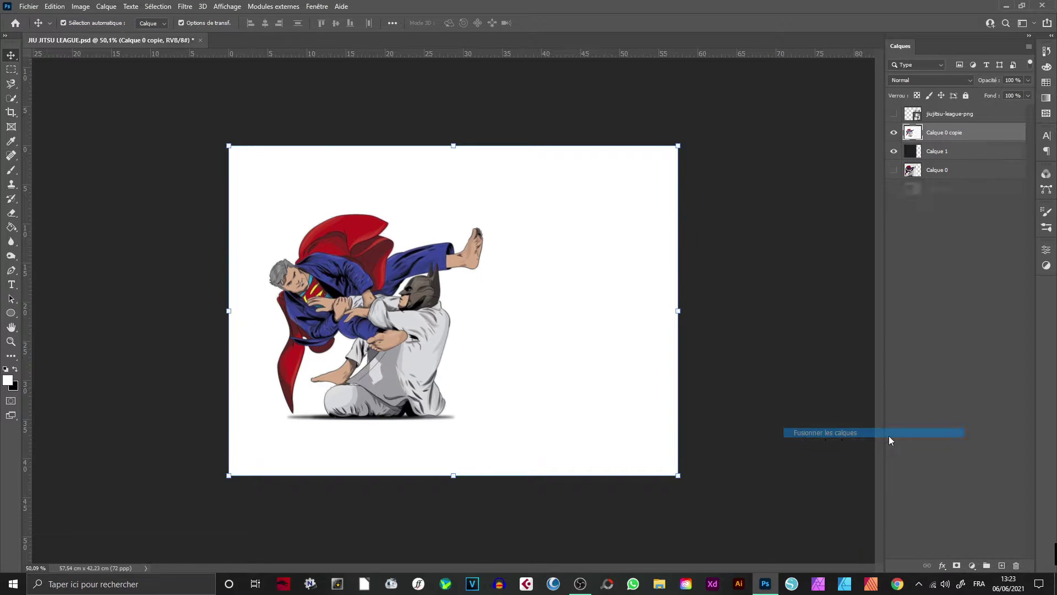
left_click(894, 114)
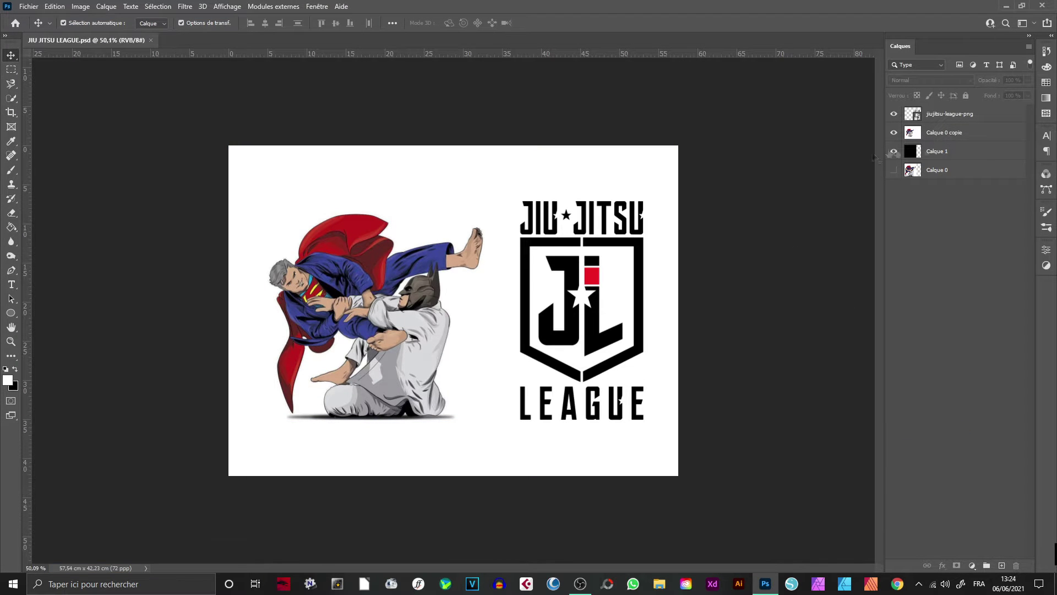
key("ctrl+shift+alt+n")
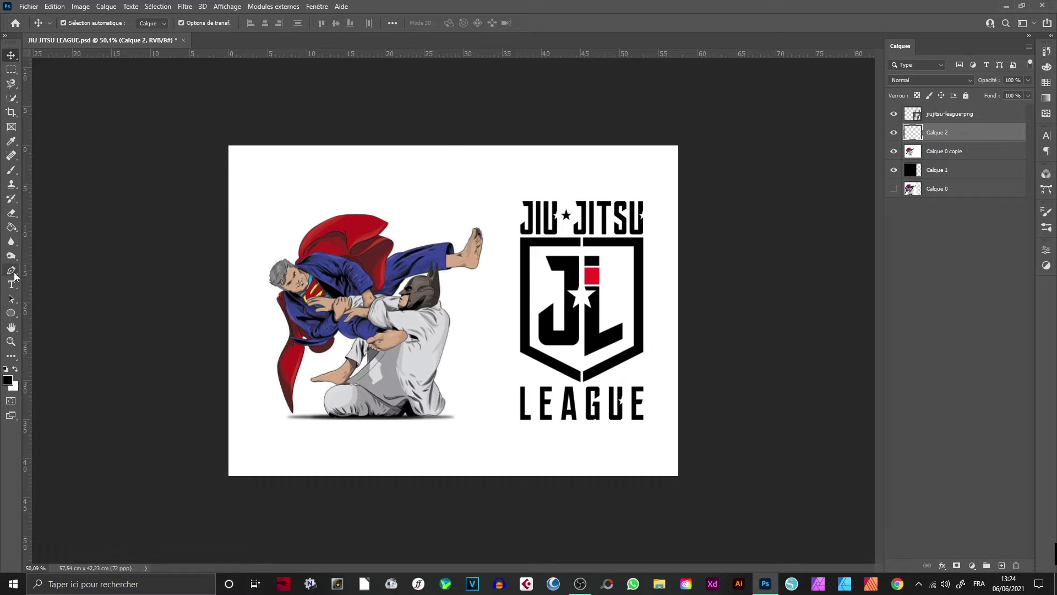
left_click(10, 312)
left_click(169, 23)
left_click(130, 22)
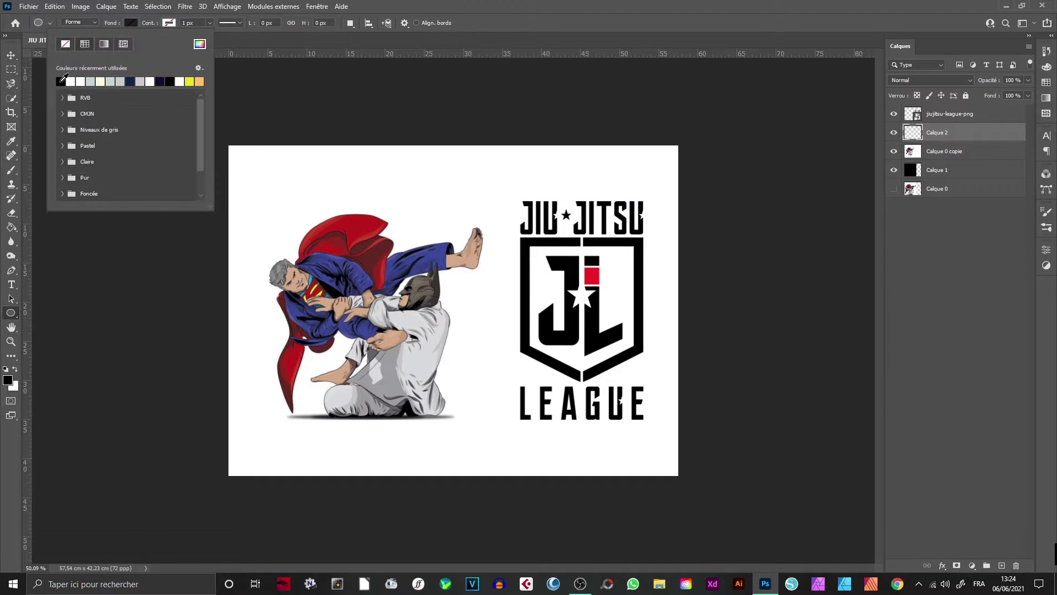
double_click(61, 81)
left_click_drag(654, 433, 665, 435)
key("v")
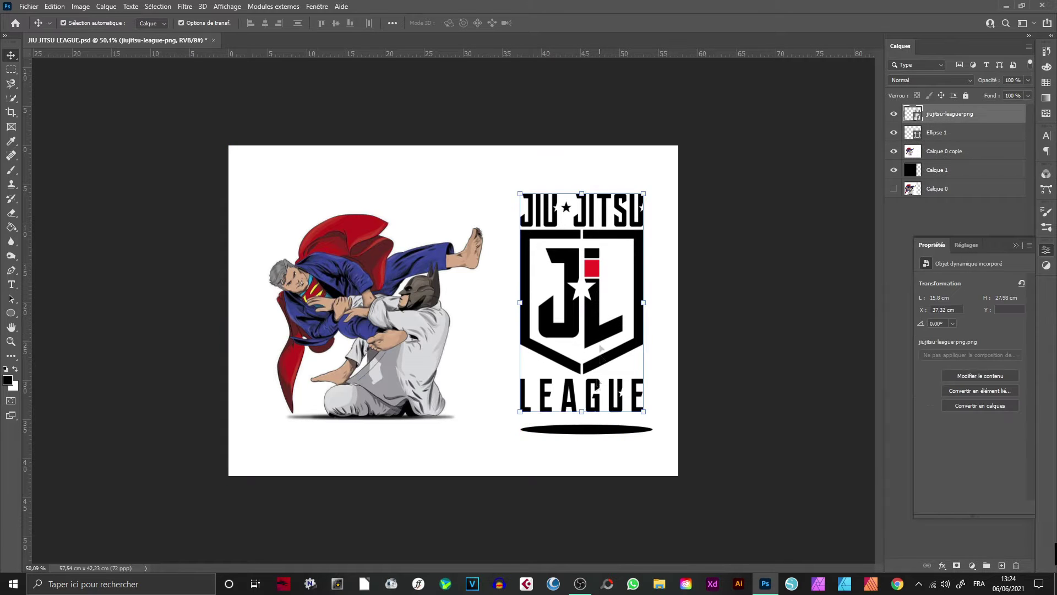
left_click_drag(597, 433, 592, 418)
mouse_move(599, 334)
left_mouse_down()
mouse_move(599, 324)
mouse_move(600, 336)
left_mouse_up()
left_click(604, 461)
left_click(592, 412)
key("ctrl+t")
left_click_drag(593, 418, 593, 415)
scroll(511, 365, "up", 3, "alt")
left_click_drag(731, 435, 731, 445)
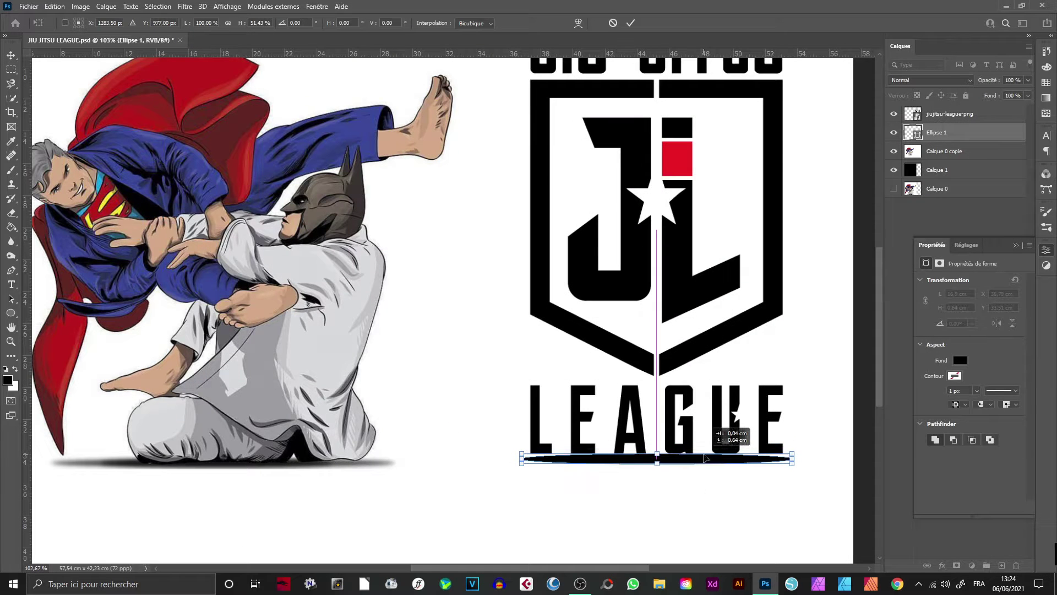
left_click(187, 7)
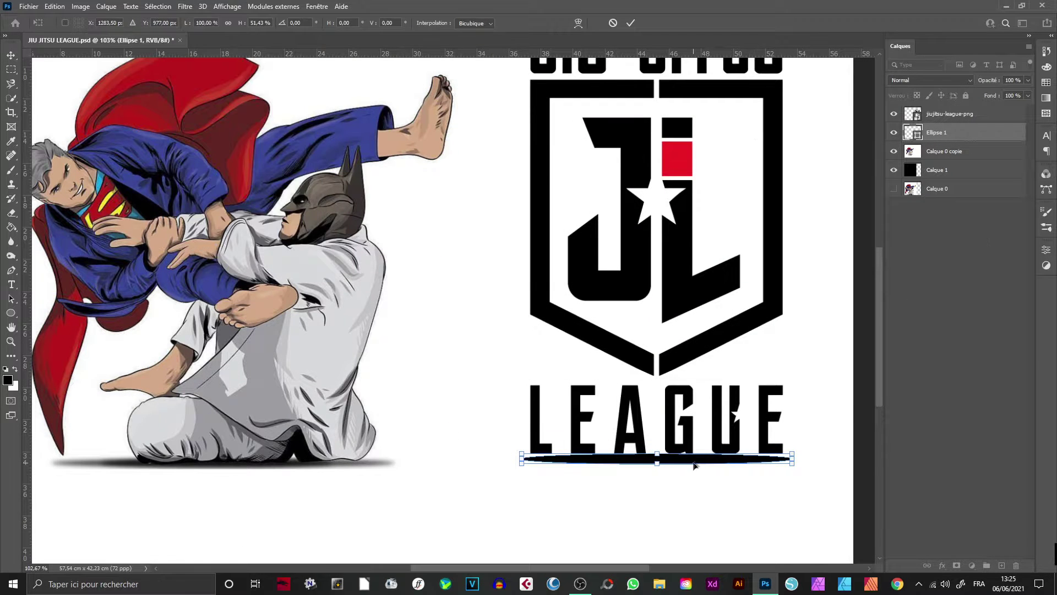
right_click(940, 124)
left_click(788, 165)
left_click(185, 7)
left_click(350, 230)
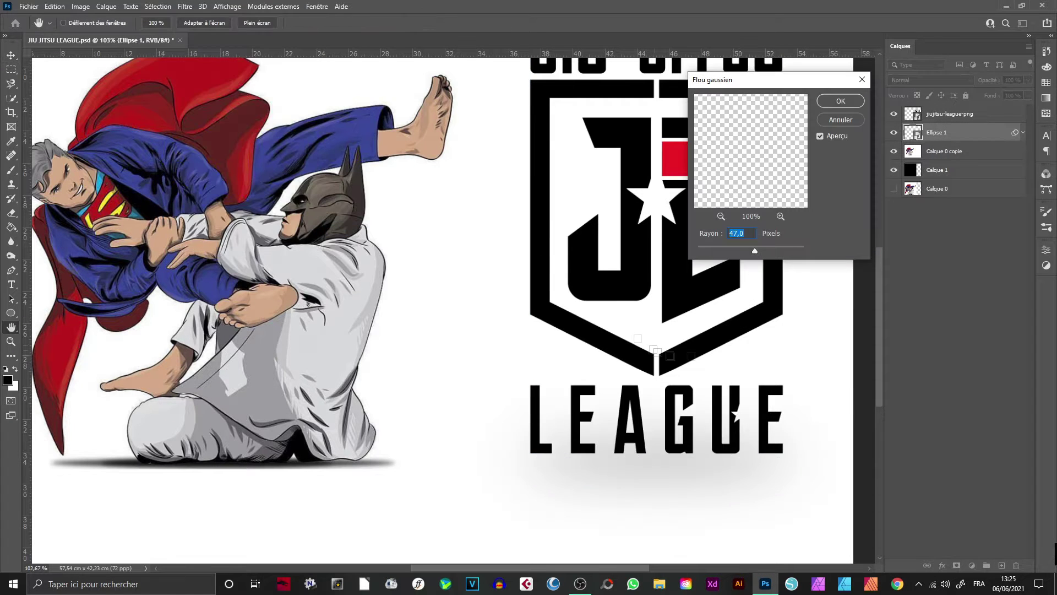
left_click(841, 102)
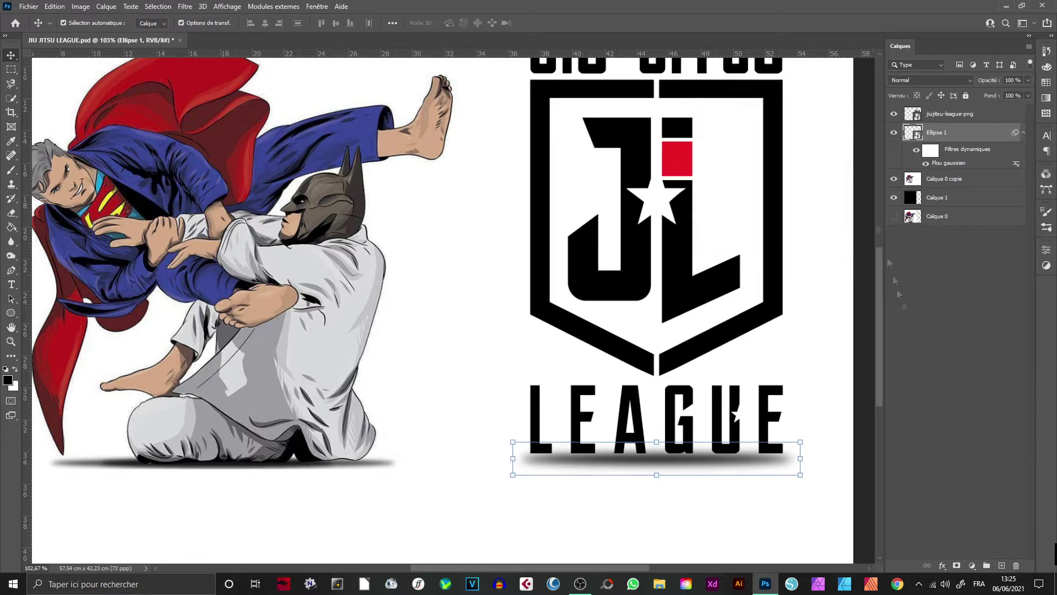
key("ctrl+t")
scroll(661, 464, "up", 3)
left_click_drag(656, 446, 656, 449)
key("Return")
scroll(668, 480, "down", 5)
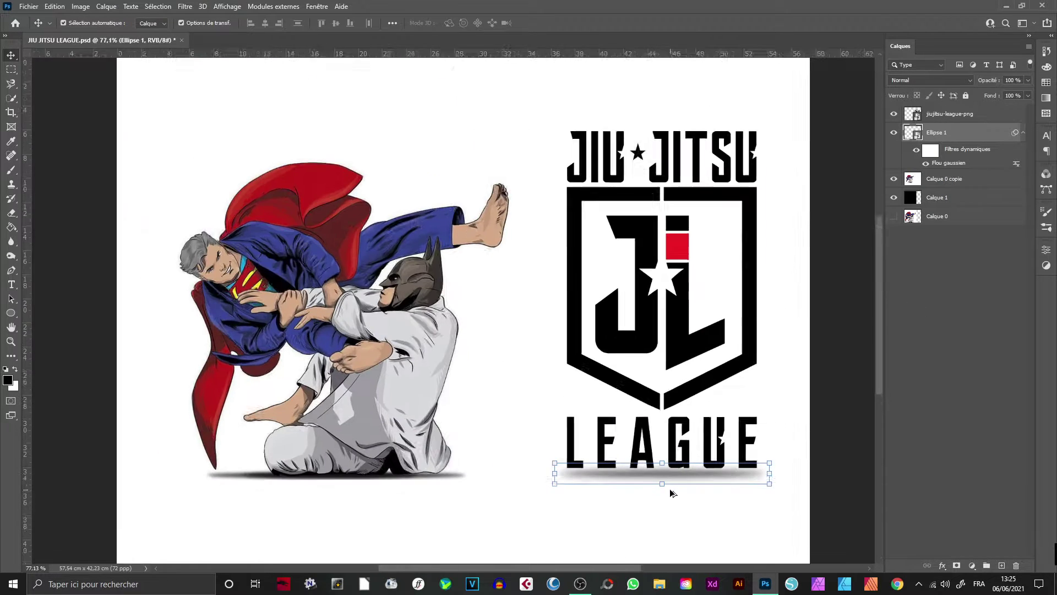
scroll(814, 485, "down", 2)
scroll(810, 489, "down", 2)
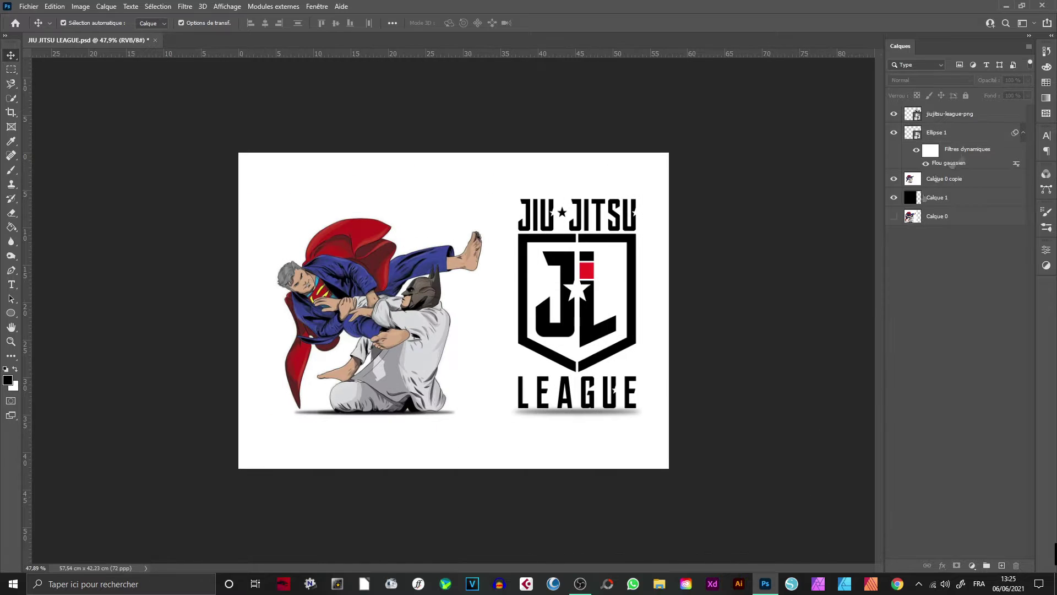
key("Delete")
left_click(587, 290)
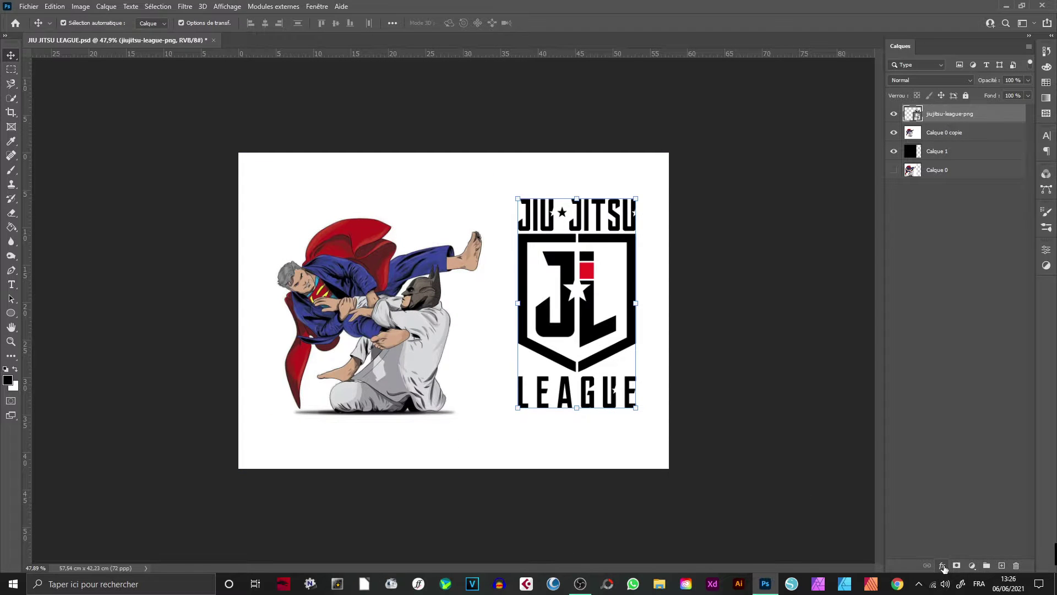
Add a drop shadow to the logo: 43% opacity, distance 5, spread 6, size 30
left_click(943, 567)
left_click(971, 560)
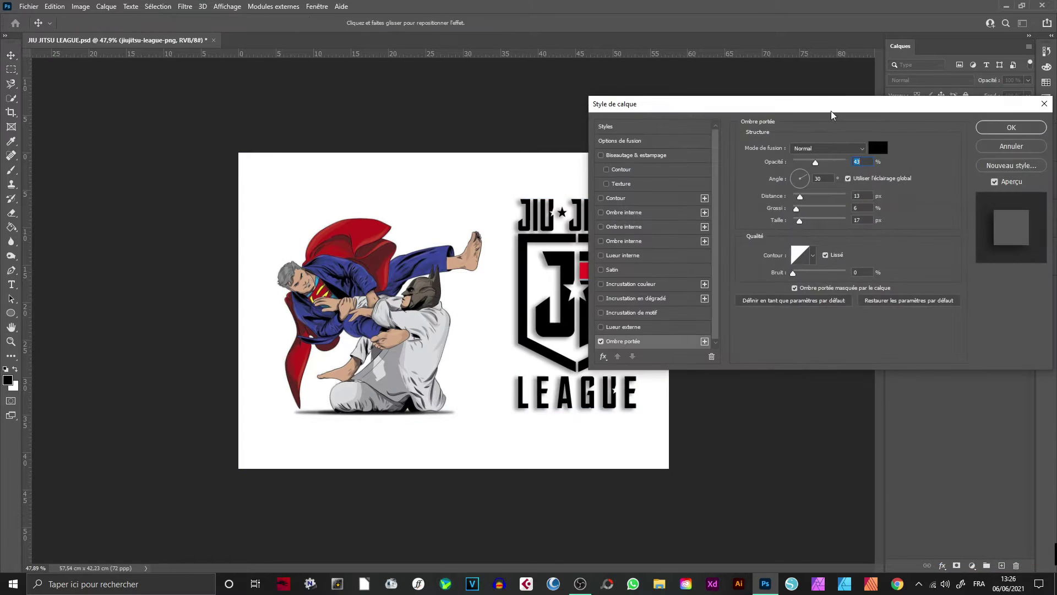
left_click_drag(831, 111, 960, 106)
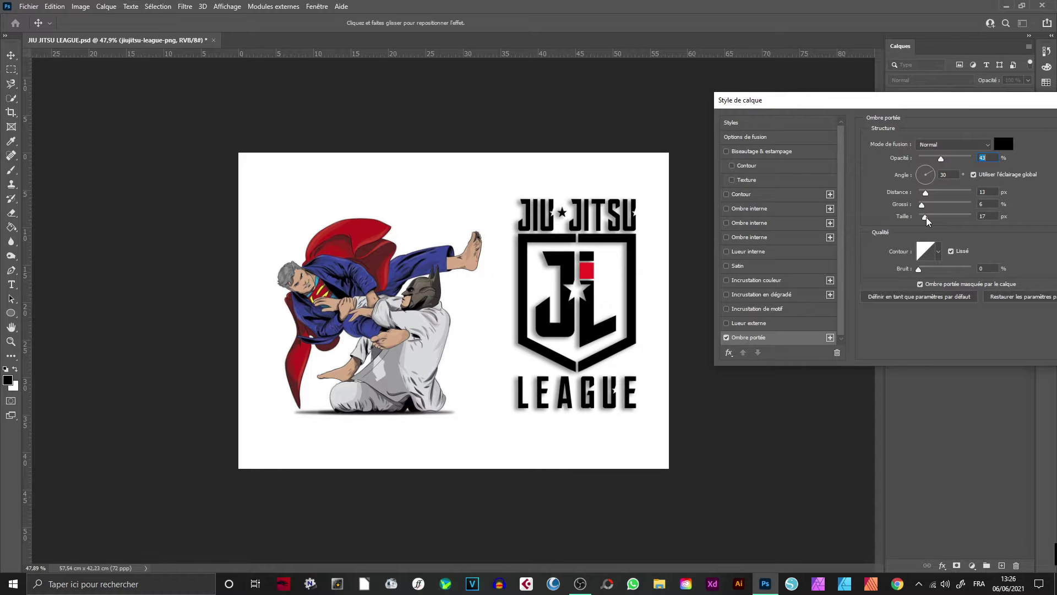
left_click_drag(928, 220, 928, 218)
left_click_drag(925, 193, 926, 196)
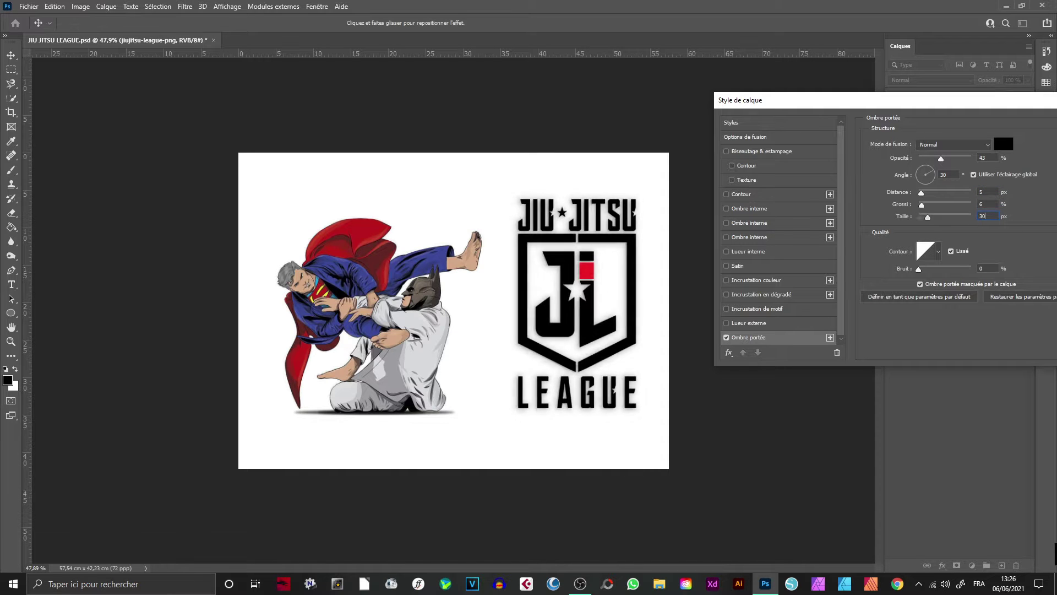
key("Return")
left_click(947, 172)
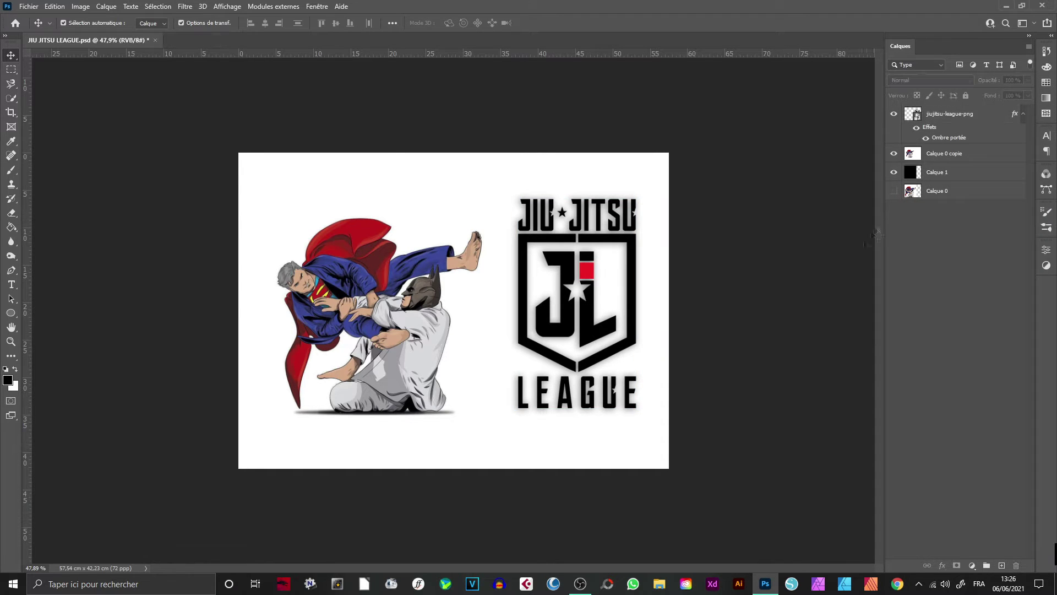
key("g")
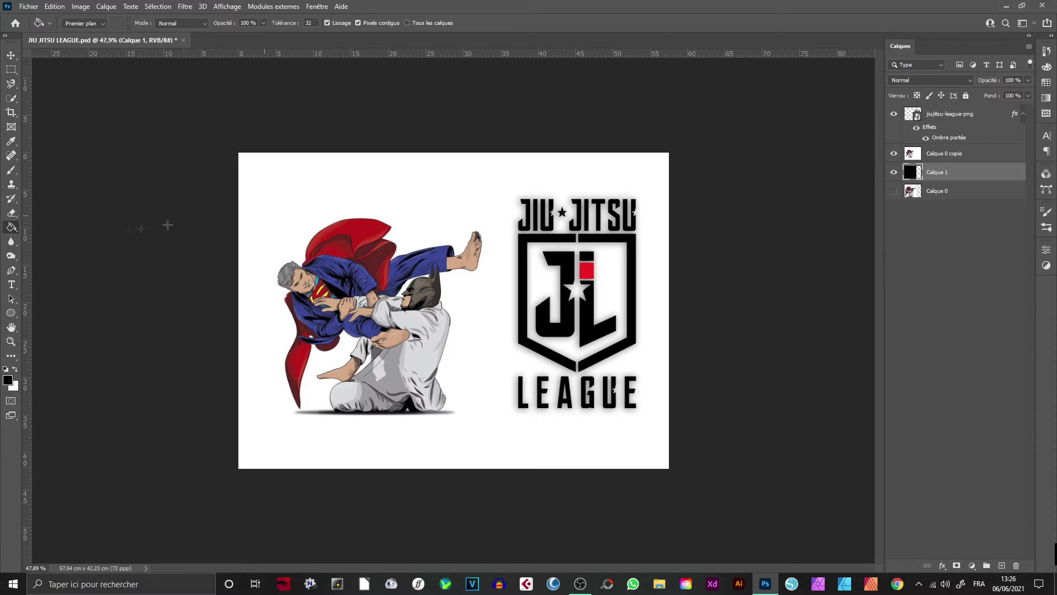
Fill Calque 1 with solid black, test-fading the illustration over it
left_click(12, 379)
left_click(1008, 271)
left_click(657, 292)
left_click(945, 154)
left_click(1028, 80)
left_click_drag(1028, 93, 992, 95)
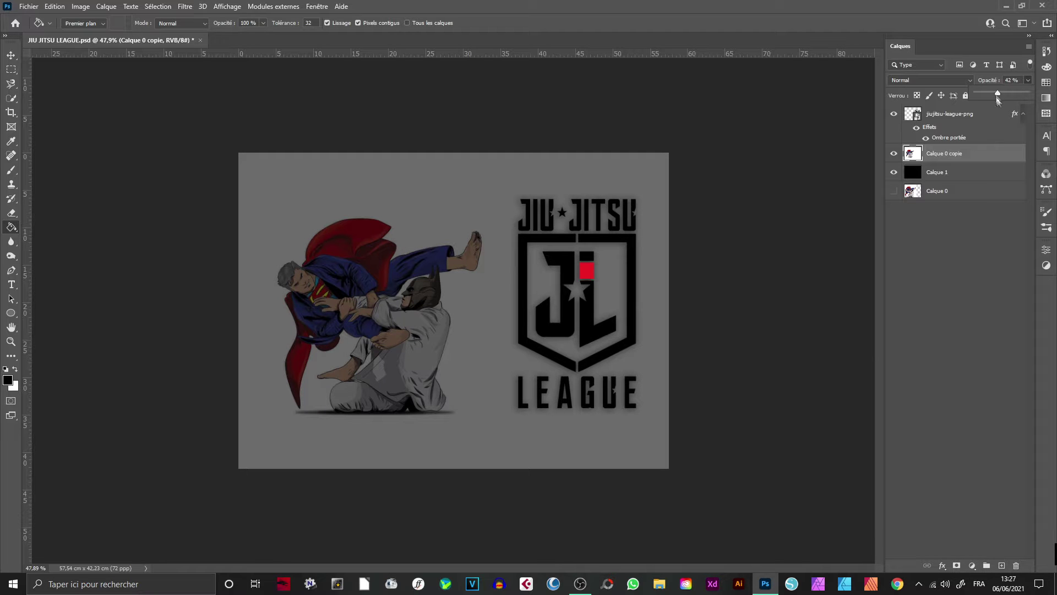
left_click_drag(992, 95, 1029, 95)
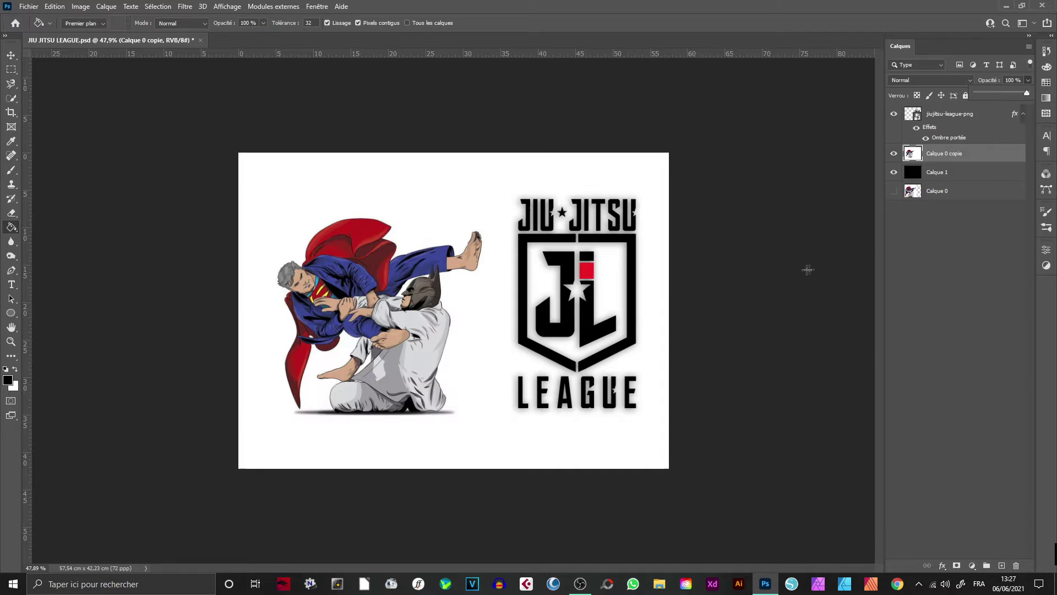
Fill Calque 1 beige #fff2c5 and fade Calque 0 copie to 64% opacity
left_click(951, 173)
left_click(12, 379)
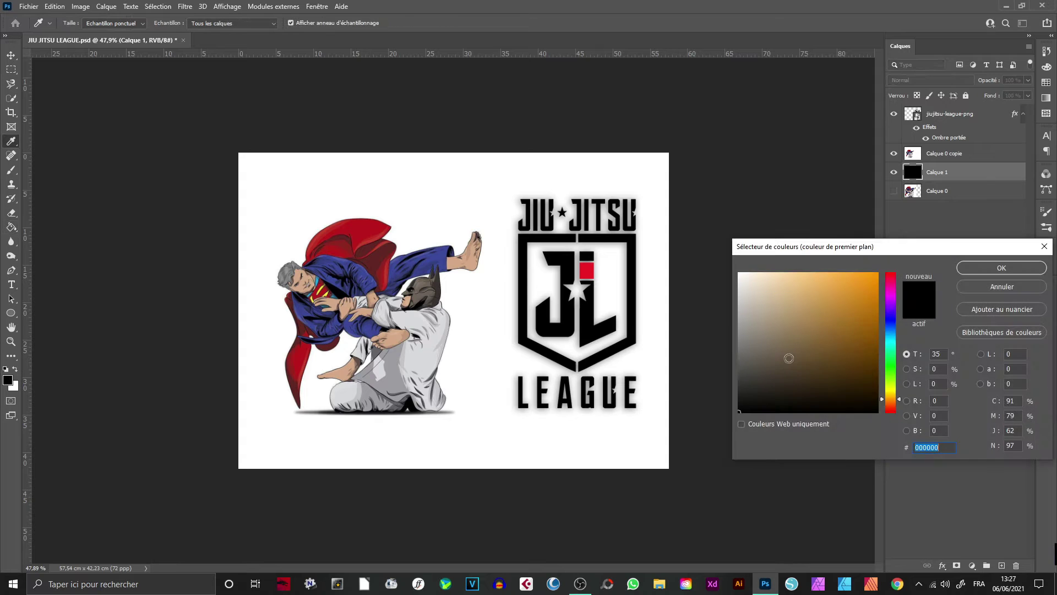
left_click_drag(889, 406, 889, 390)
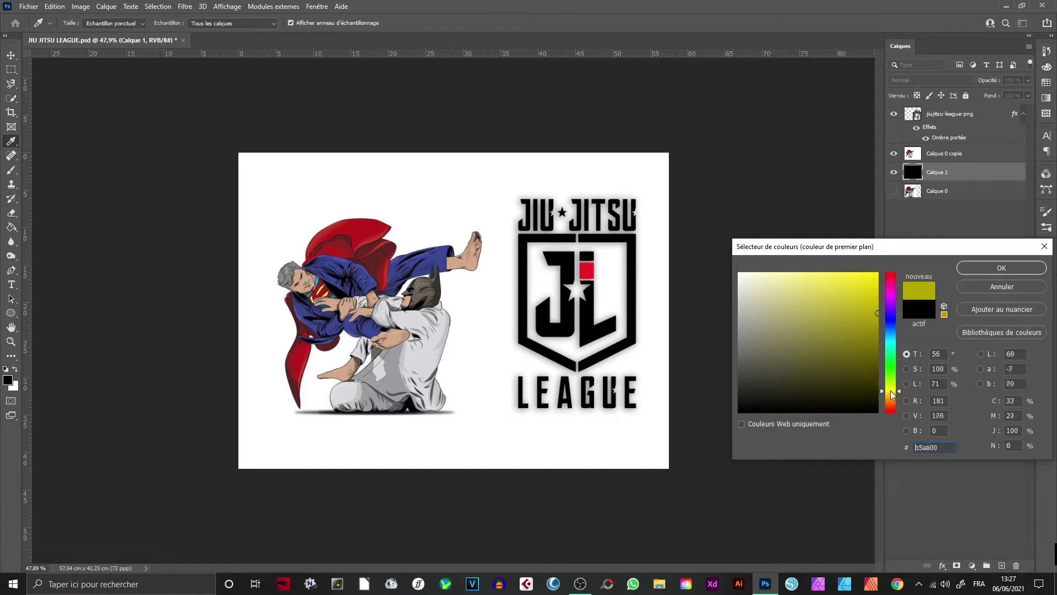
left_click_drag(883, 393, 885, 394)
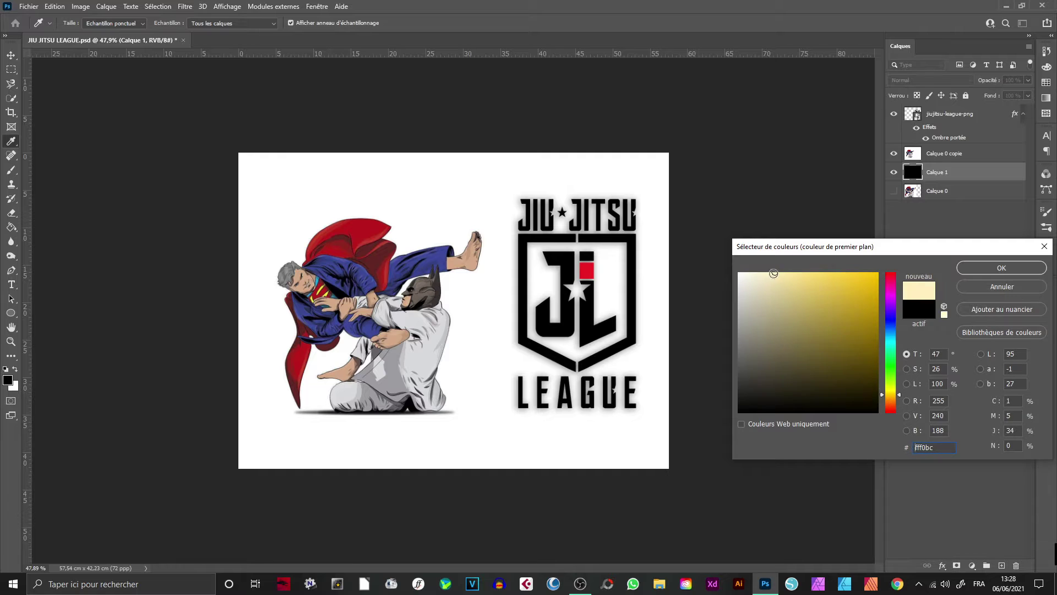
key("Return")
key("g")
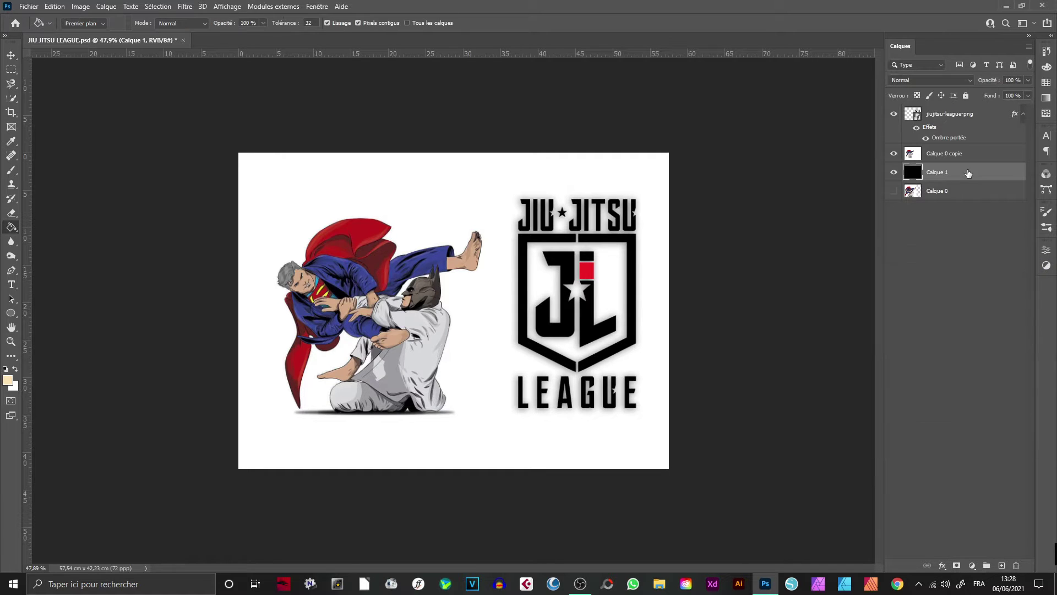
key("ctrl+j")
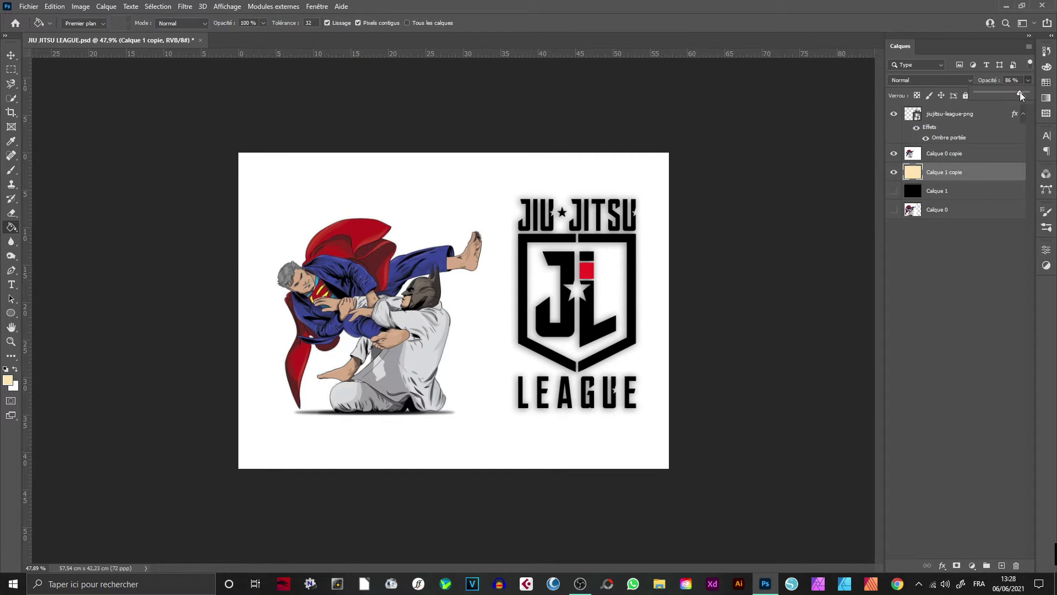
left_click(1007, 150)
left_click_drag(1027, 94, 1011, 96)
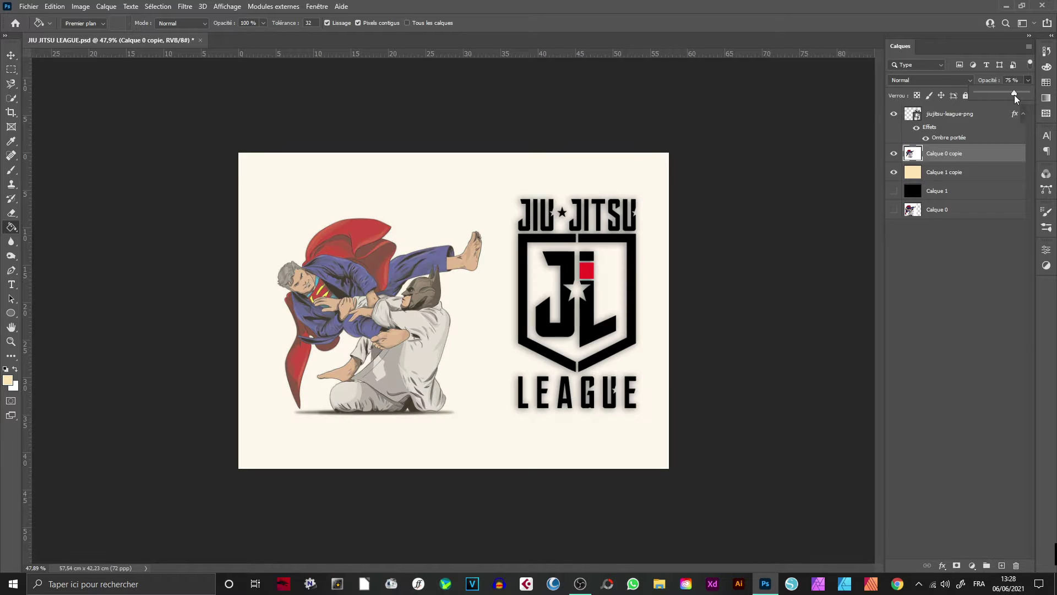
left_click_drag(1013, 95, 1009, 93)
Reduce the logo's drop shadow size to 10 px
left_click(917, 128)
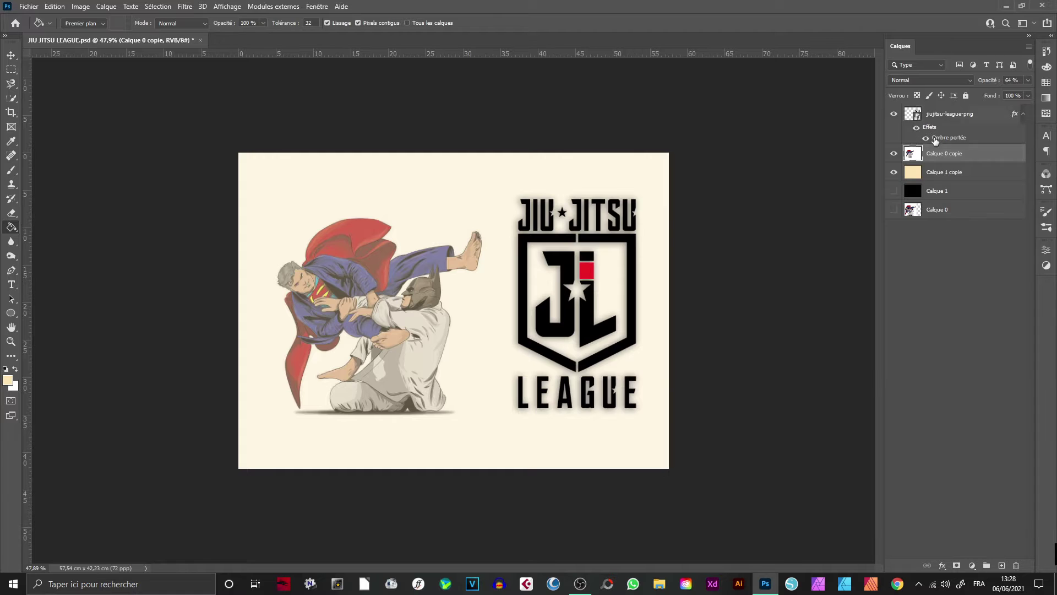
double_click(949, 137)
left_click_drag(937, 194, 934, 196)
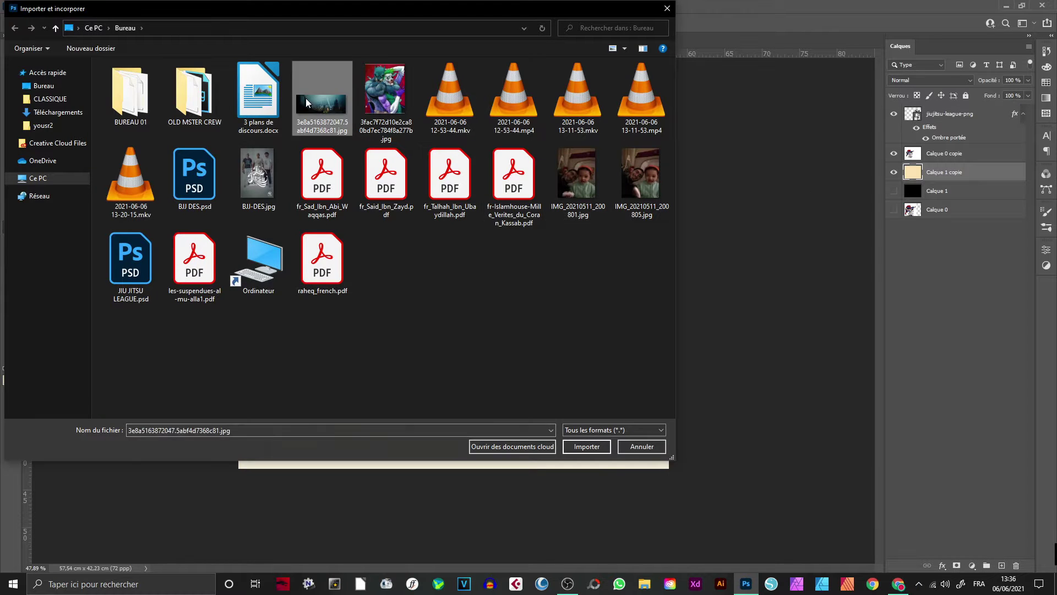
Place the rainy city photo and scale it to cover the canvas
double_click(307, 102)
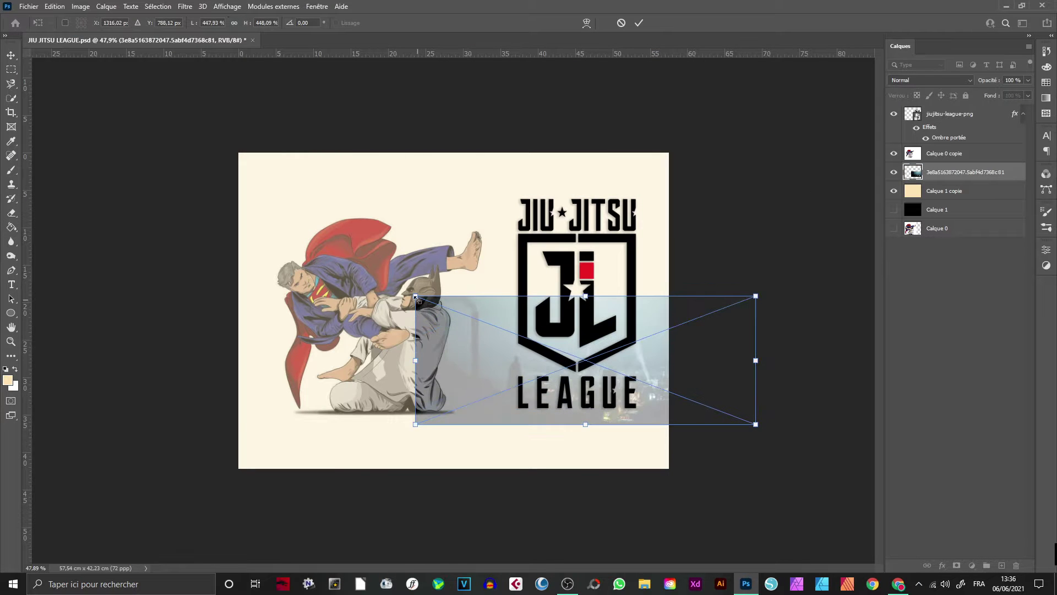
left_click_drag(415, 296, 94, 50)
scroll(704, 462, "down", 3)
mouse_move(723, 412)
left_mouse_down()
mouse_move(705, 462)
mouse_move(697, 457)
left_mouse_up()
left_click_drag(551, 379, 436, 379)
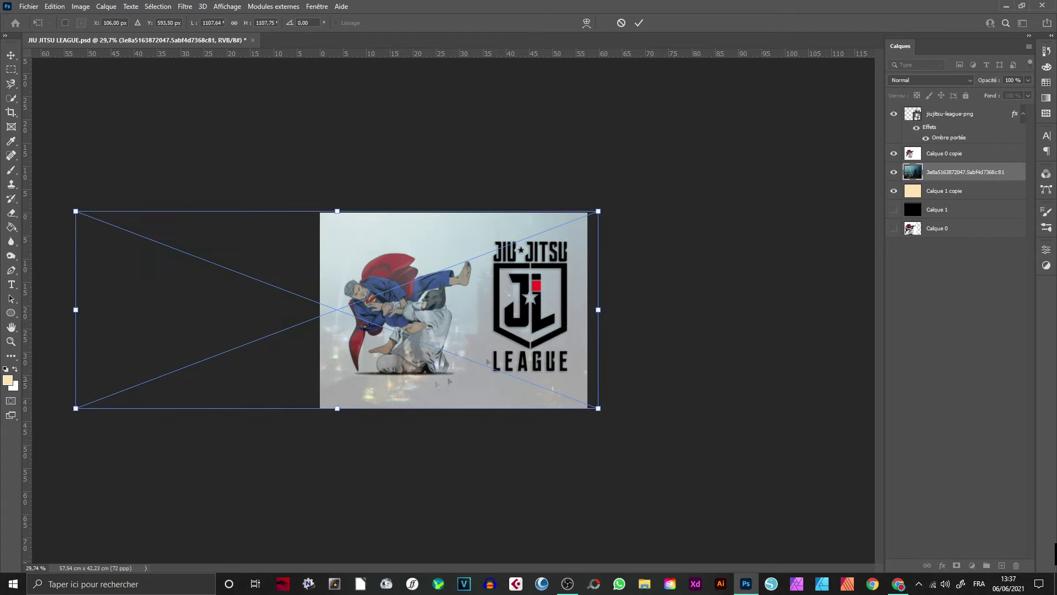
key("Return")
left_click_drag(947, 172, 947, 154)
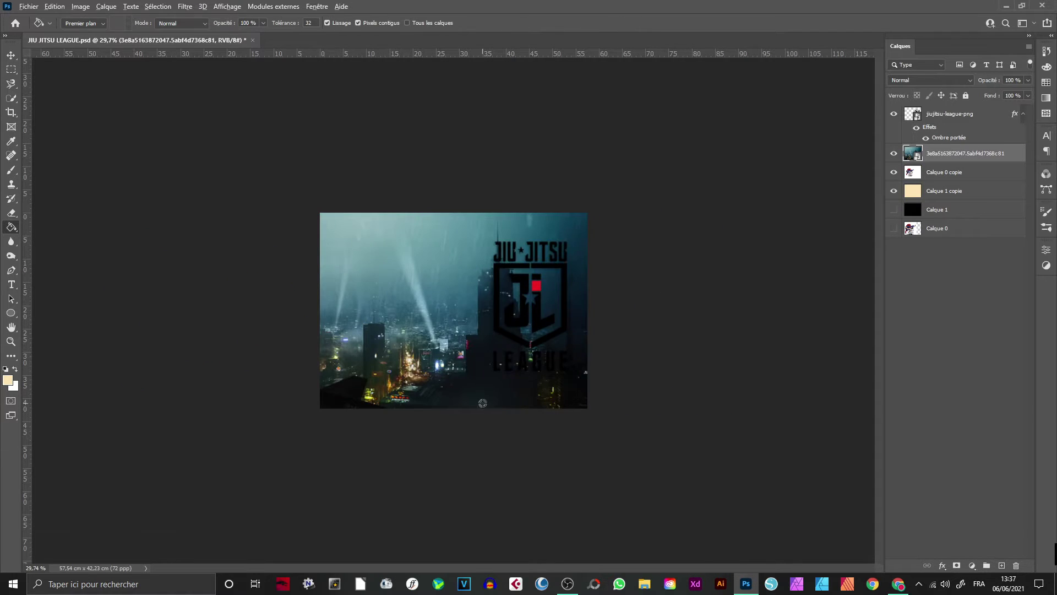
Flip the city photo horizontally and slide it into its final position
scroll(453, 330, "up", 2)
right_click(453, 348, "shift")
key("Escape")
key("v")
right_click(296, 233)
key("Escape")
key("ctrl+t")
right_click(405, 237)
left_click(441, 399)
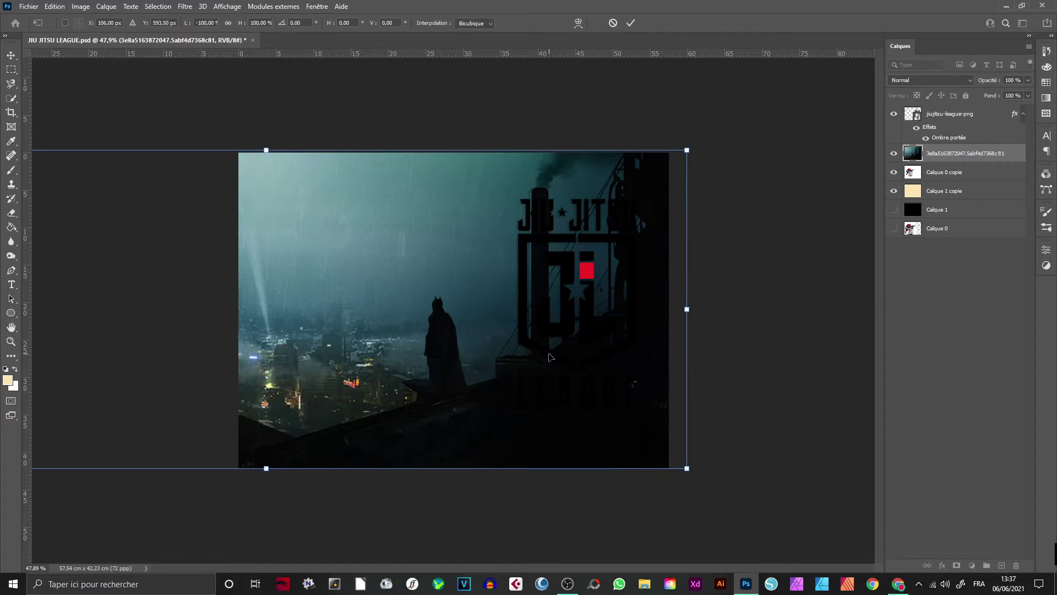
left_click_drag(386, 358, 599, 361)
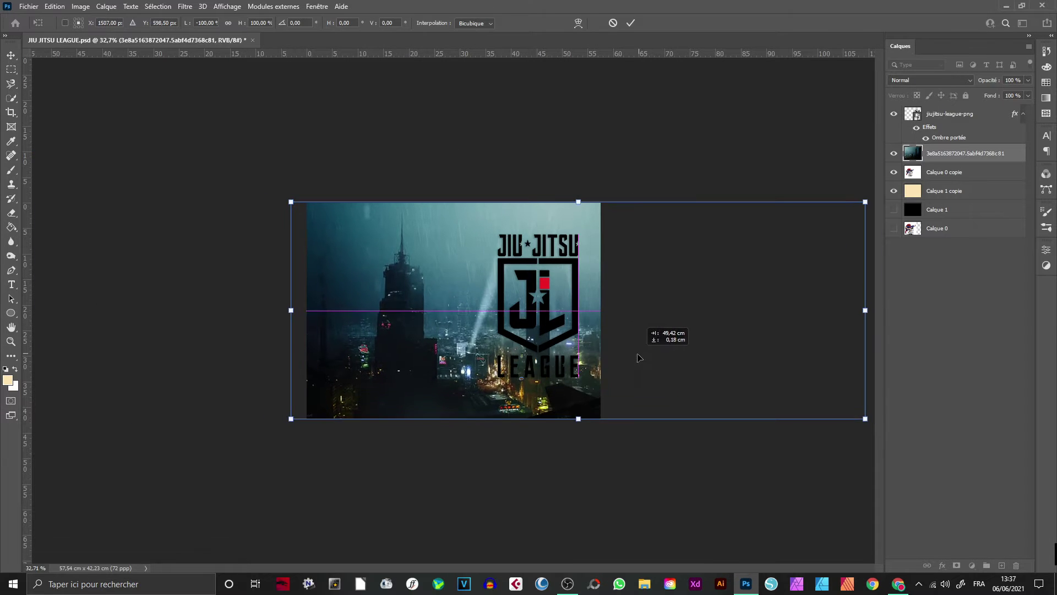
left_click_drag(600, 359, 573, 359)
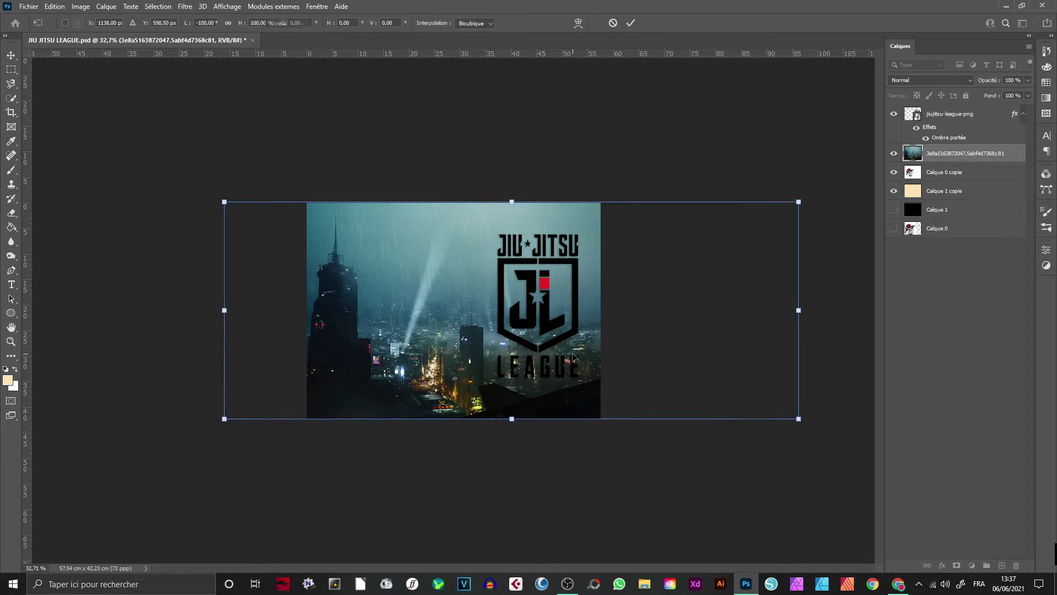
key("Return")
Move the city layer beneath the Calque 0 copie illustration layer
key("m")
left_click_drag(969, 161, 969, 182)
left_click(967, 158)
left_click(1027, 79)
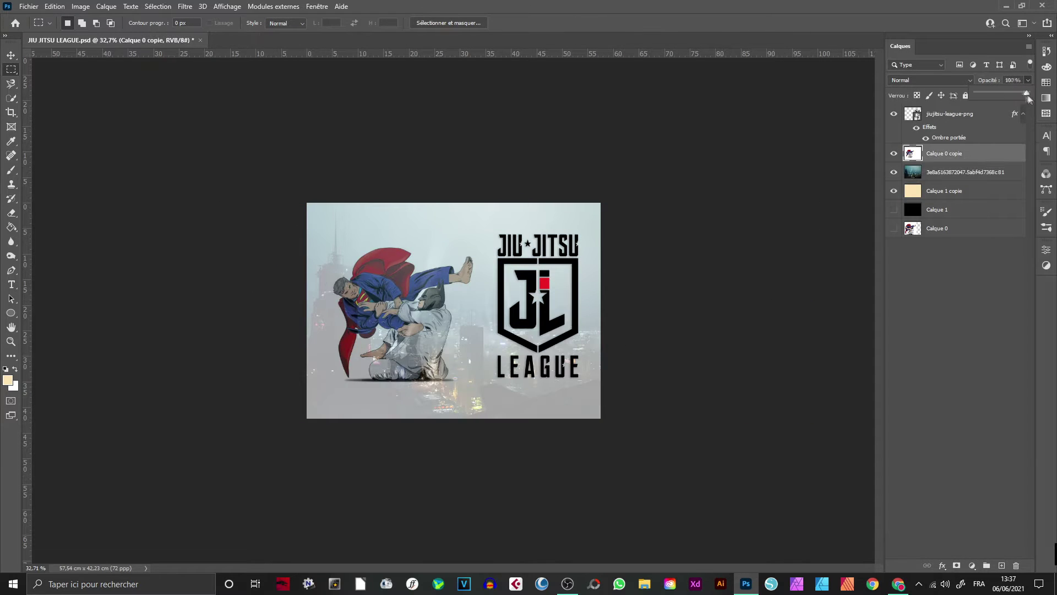
Set Calque 0 copie to 100% opacity in Normal mode and add a layer mask
left_click_drag(1002, 93, 1038, 94)
left_click(931, 80)
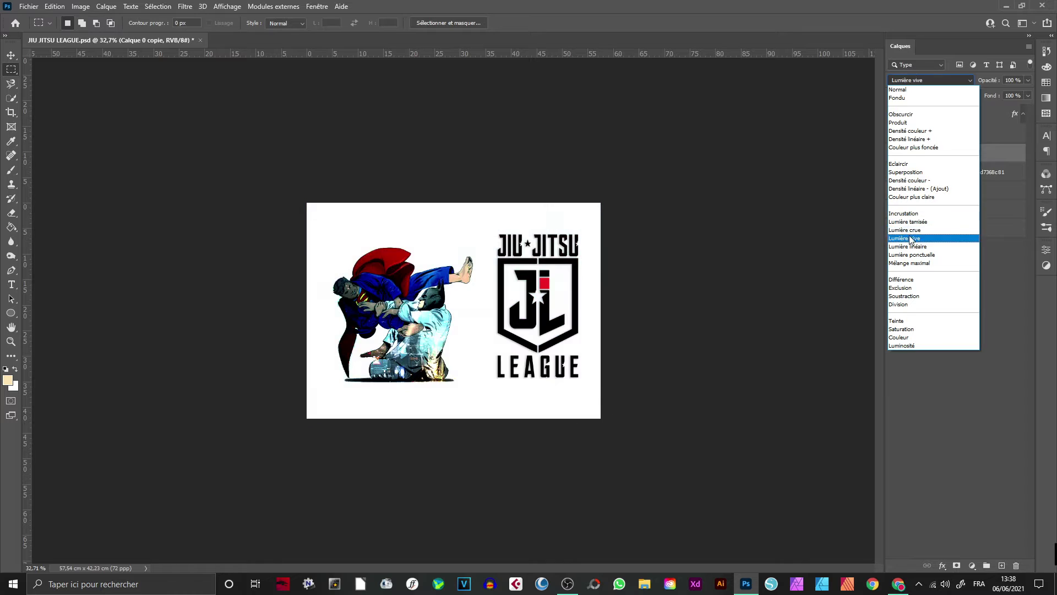
left_click(984, 175)
left_click_drag(986, 154, 1000, 529)
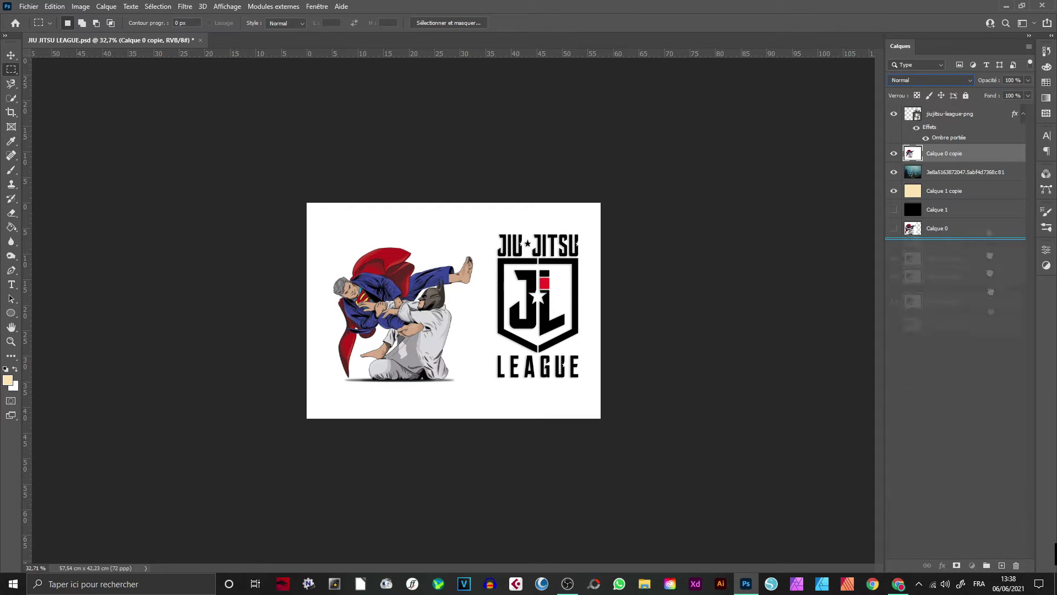
Select the Brush tool and browse its brush presets
left_click(11, 169)
left_click(79, 23)
scroll(83, 275, "down", 2)
Test Retro texture brush stamps on the mask and undo them
left_click(40, 333)
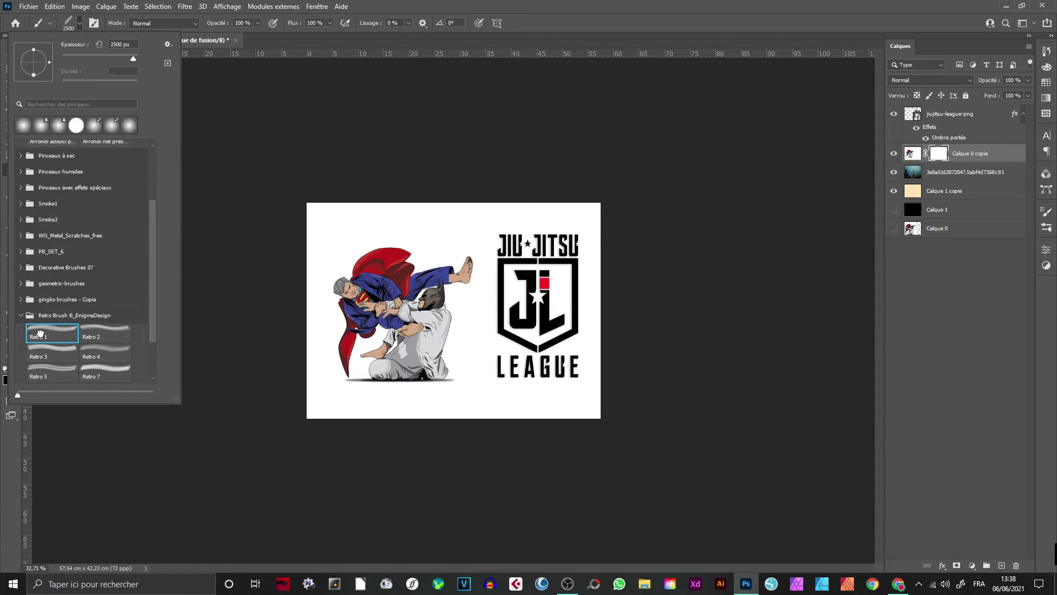
left_click(104, 352)
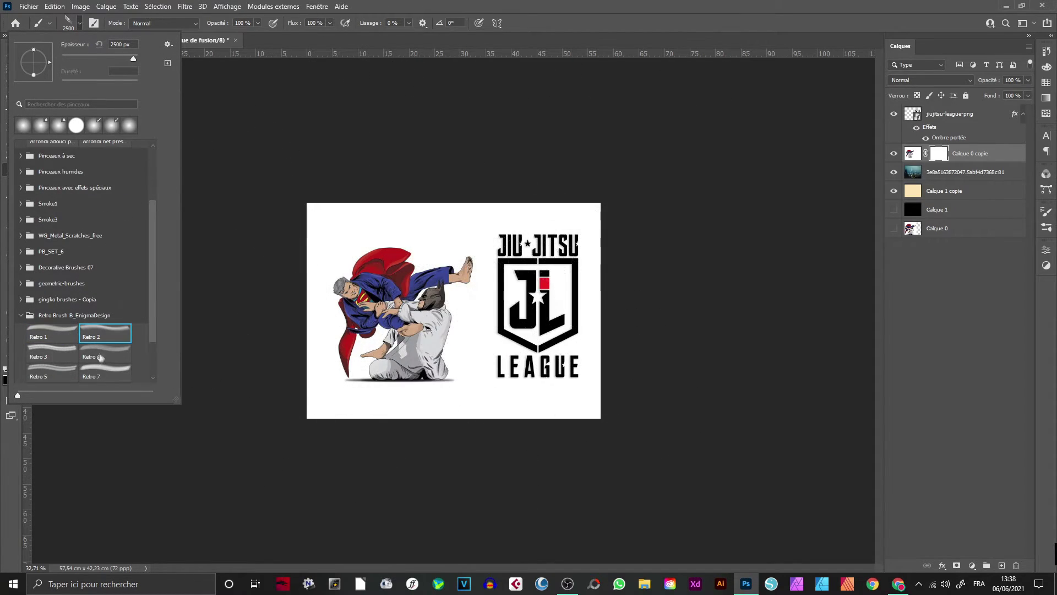
left_click(551, 286)
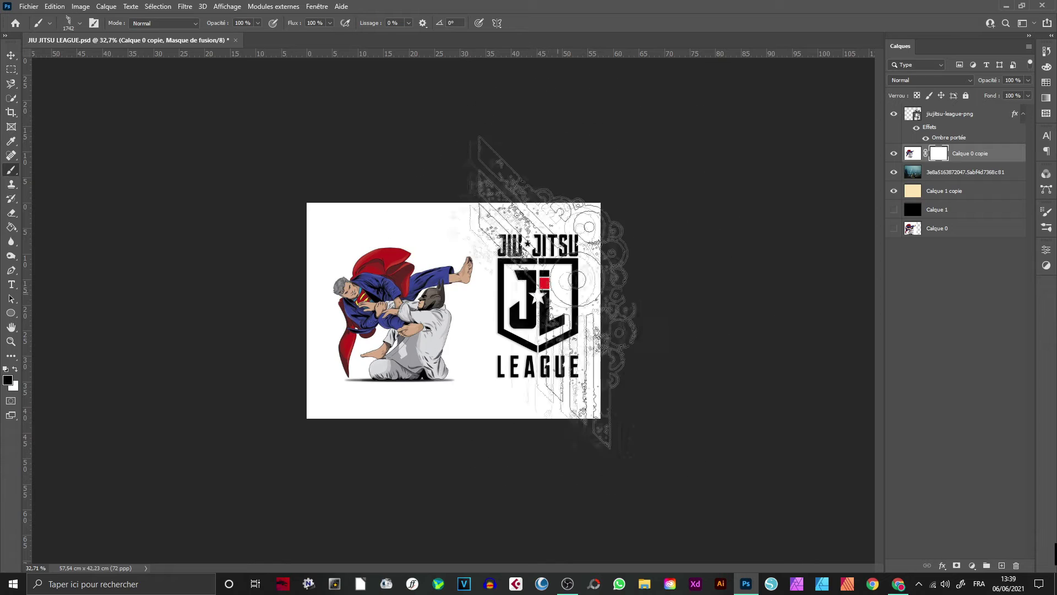
left_click(540, 288)
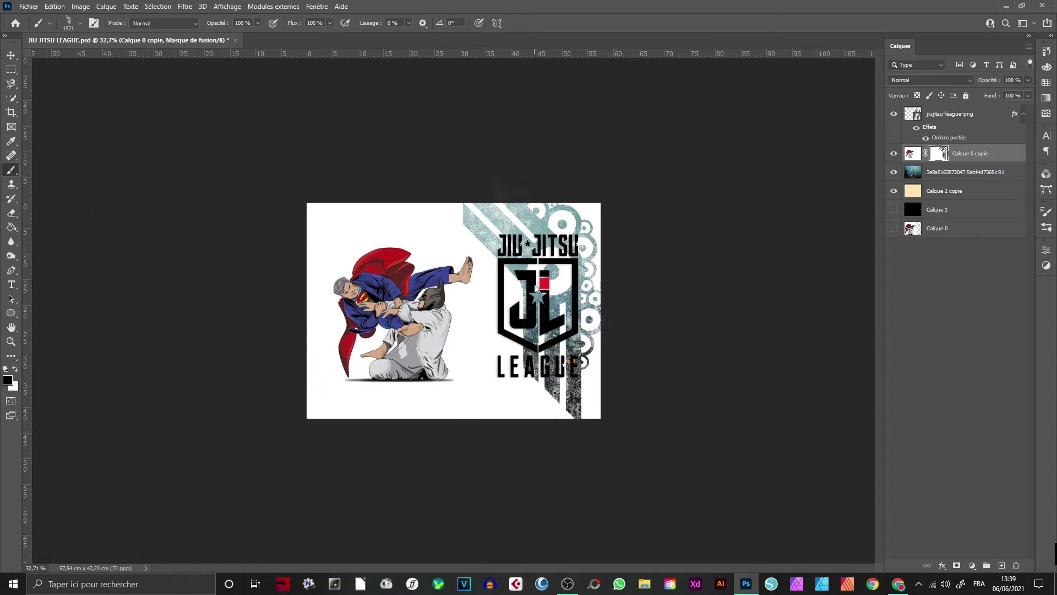
key("ctrl+z")
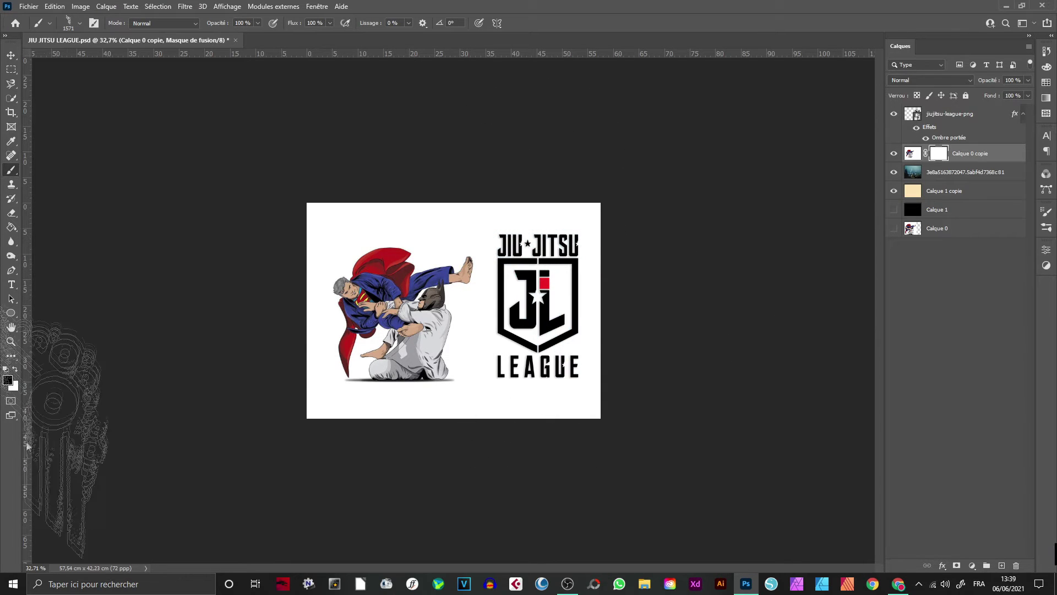
left_click(445, 306)
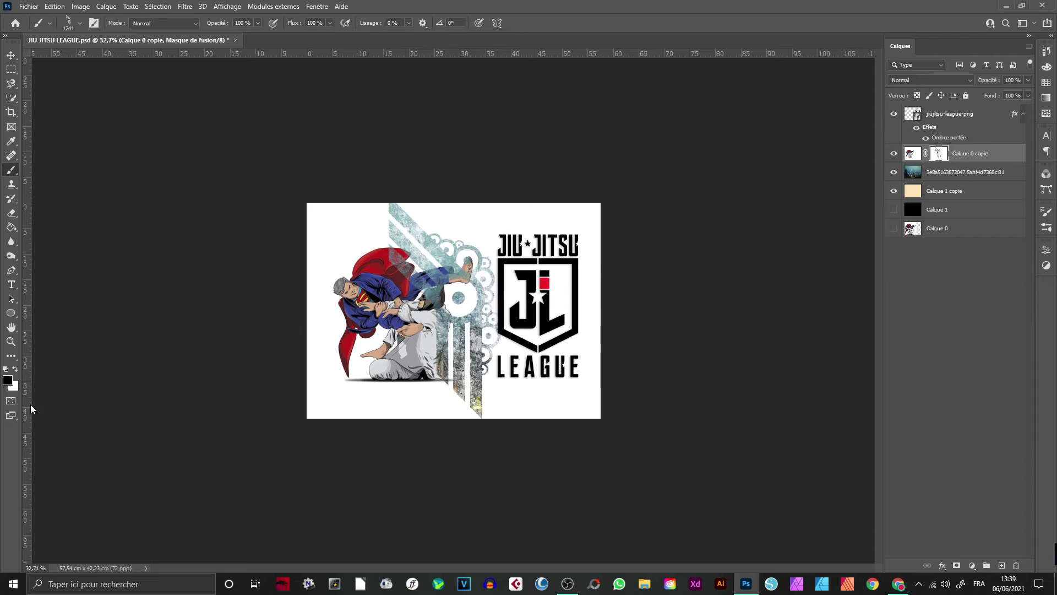
scroll(445, 306, "up", 2)
key("ctrl+z")
Try a leaf texture stroke, undo it, and choose the ginkgo-leaf brush
left_click(80, 23)
left_click(20, 359)
scroll(83, 331, "down", 1)
left_click(53, 330)
key("Return")
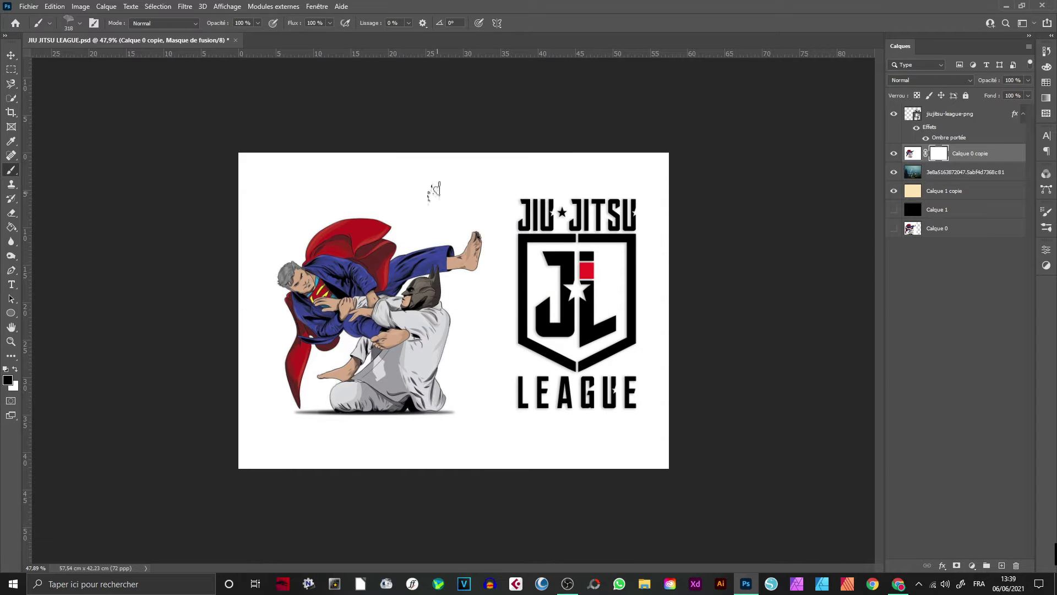
left_click_drag(435, 190, 375, 471)
key("ctrl+z")
left_click(80, 23)
left_click(108, 319)
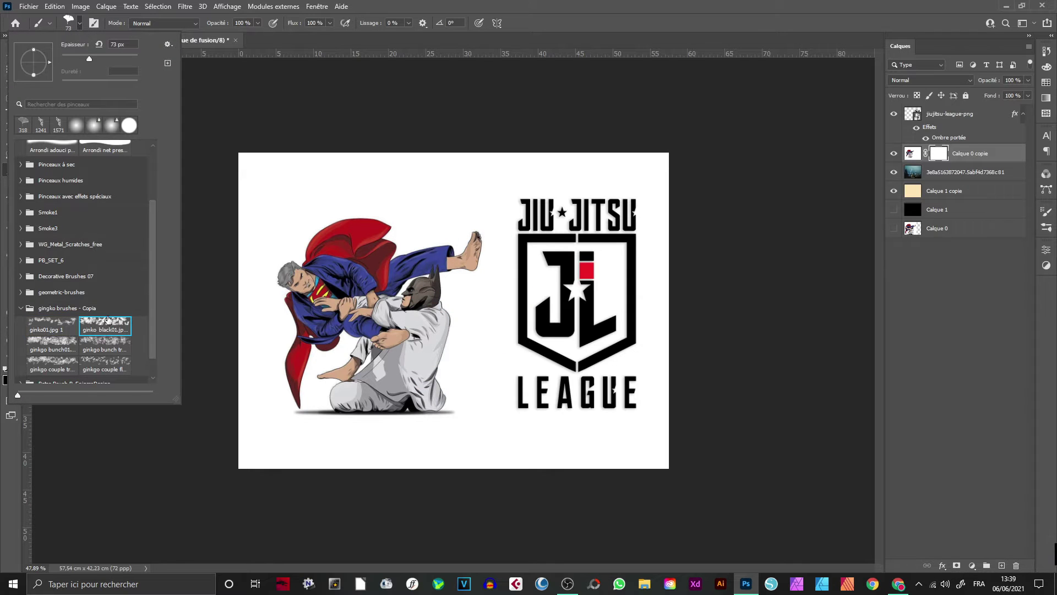
Paint the mask with the PB_SET_6 Stars brush along the top, right and bottom edges
left_click(20, 292)
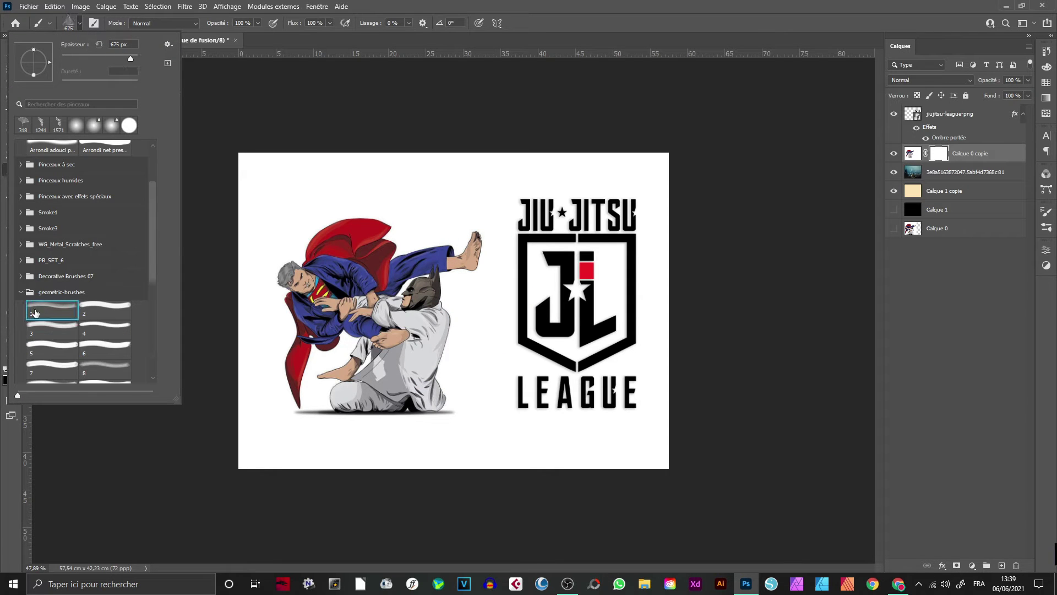
left_click(20, 276)
left_click(55, 281)
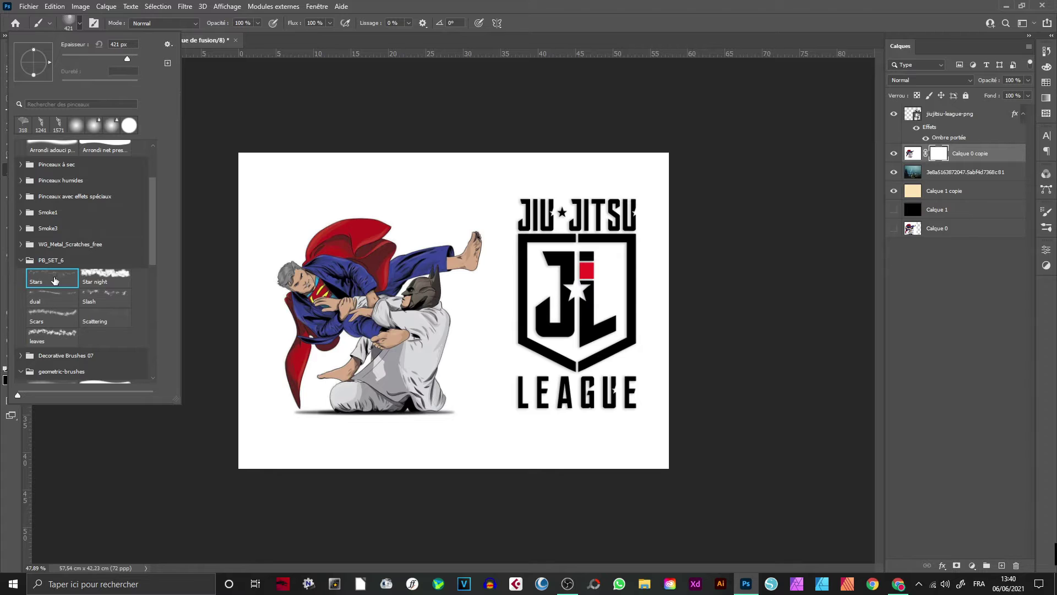
left_click(303, 347)
mouse_move(479, 262)
left_mouse_down()
mouse_move(499, 198)
mouse_move(512, 405)
mouse_move(622, 342)
mouse_move(573, 471)
left_mouse_up()
mouse_move(354, 106)
left_mouse_down()
mouse_move(685, 153)
mouse_move(655, 440)
mouse_move(485, 517)
mouse_move(206, 496)
mouse_move(224, 484)
mouse_move(36, 119)
left_mouse_up()
Stamp a grunge texture brush at the corners and along the bottom edge
left_click(52, 298)
left_click(52, 317)
left_click(551, 182)
left_click(622, 435)
left_click(275, 435)
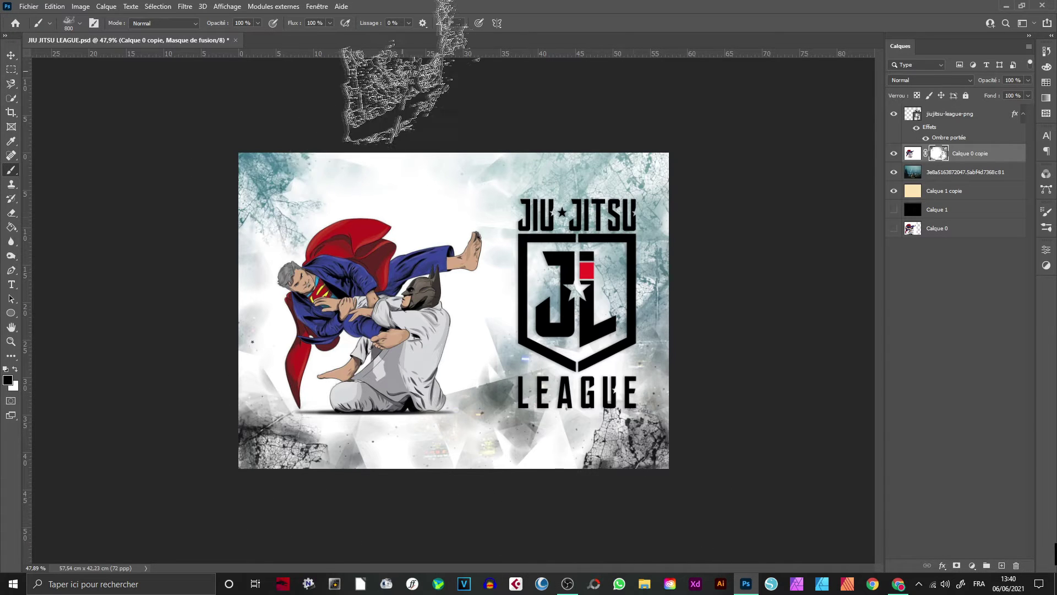
left_click(281, 198)
left_click(236, 341)
left_click(440, 468)
Try other grunge brushes and stamp splatter near Superman's head
left_click(68, 23)
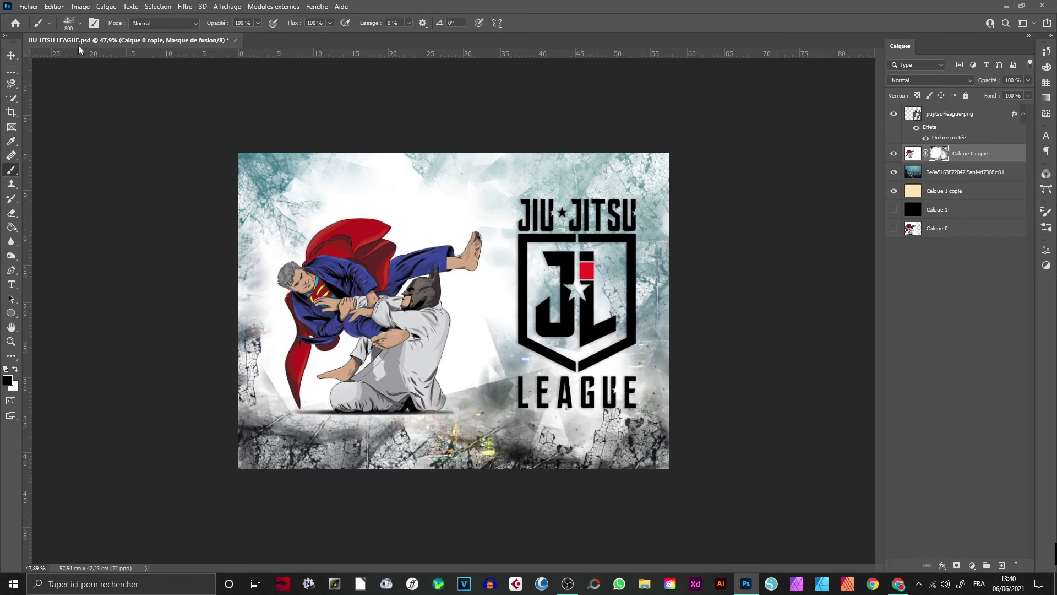
left_click(53, 318)
left_click(611, 485)
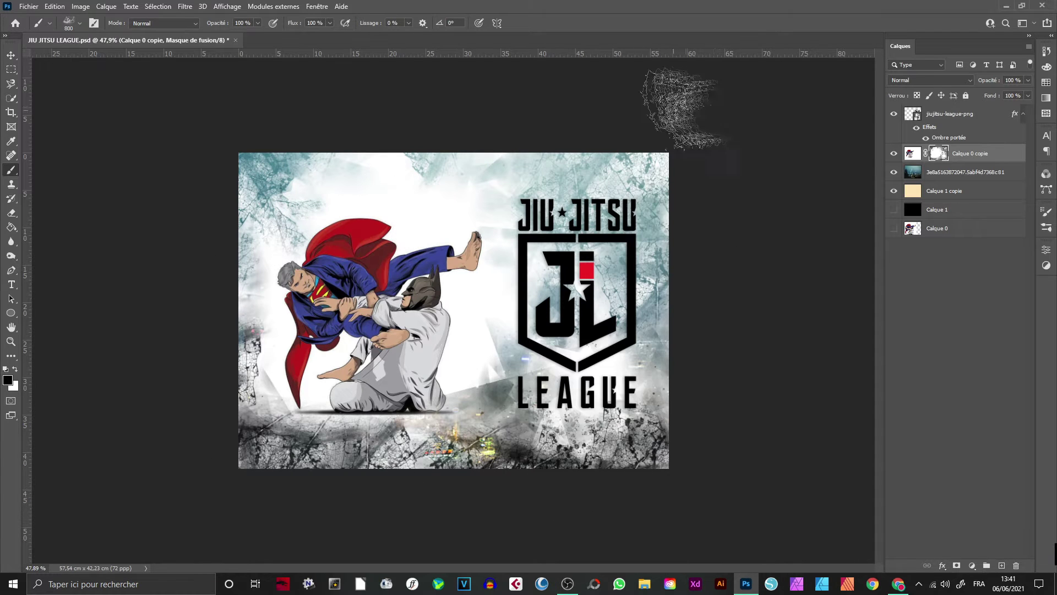
left_click(187, 287)
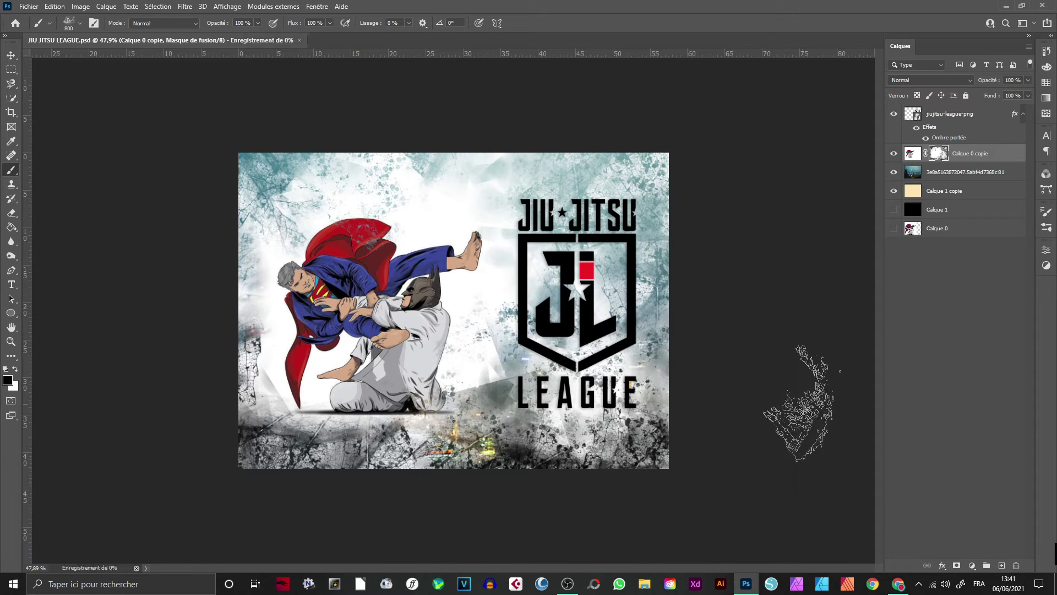
left_click(80, 23)
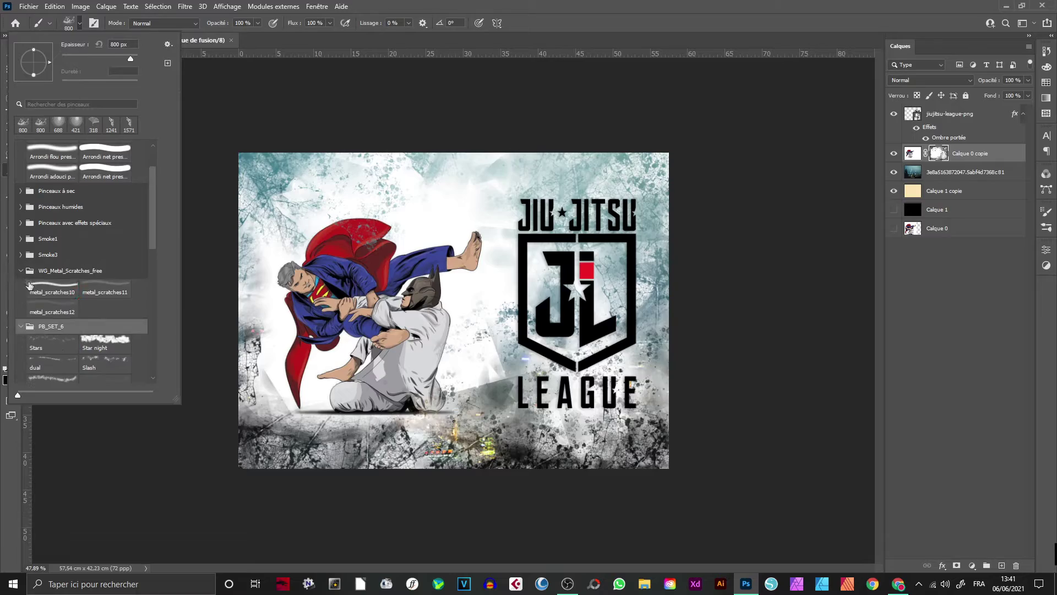
Undo a stray texture stroke and pick the metal_scratches10 brush, rotated to 180°
left_click_drag(440, 258, 496, 357)
key("ctrl+z")
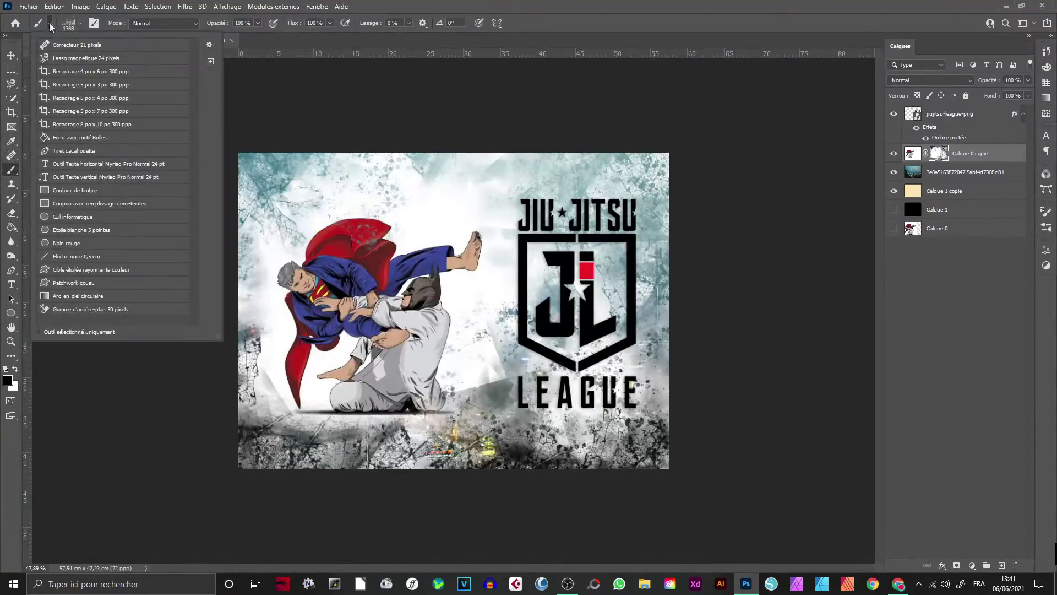
left_click(80, 22)
left_click(52, 288)
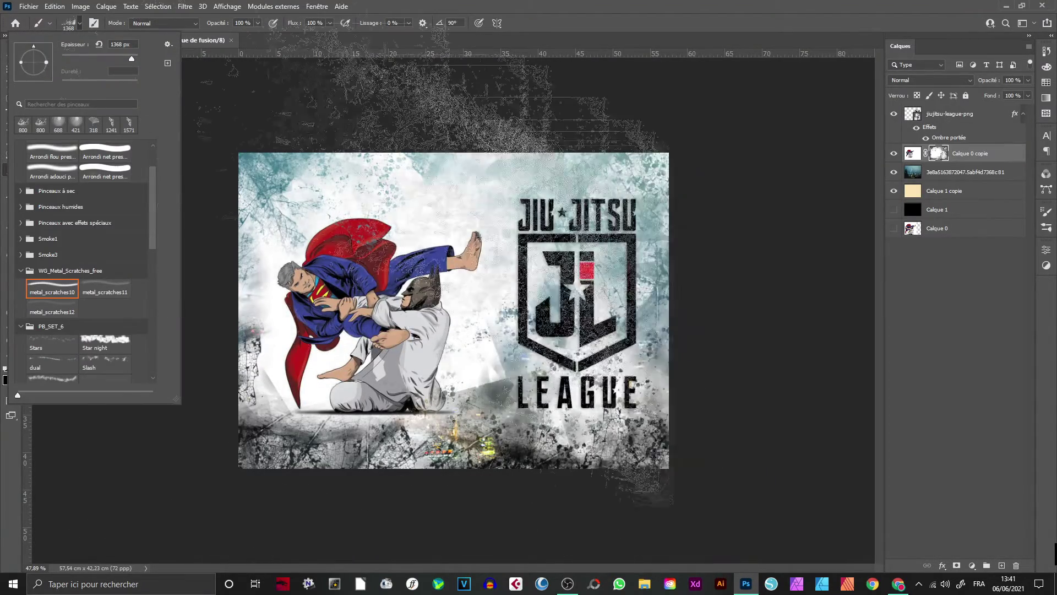
left_click_drag(19, 65, 18, 62)
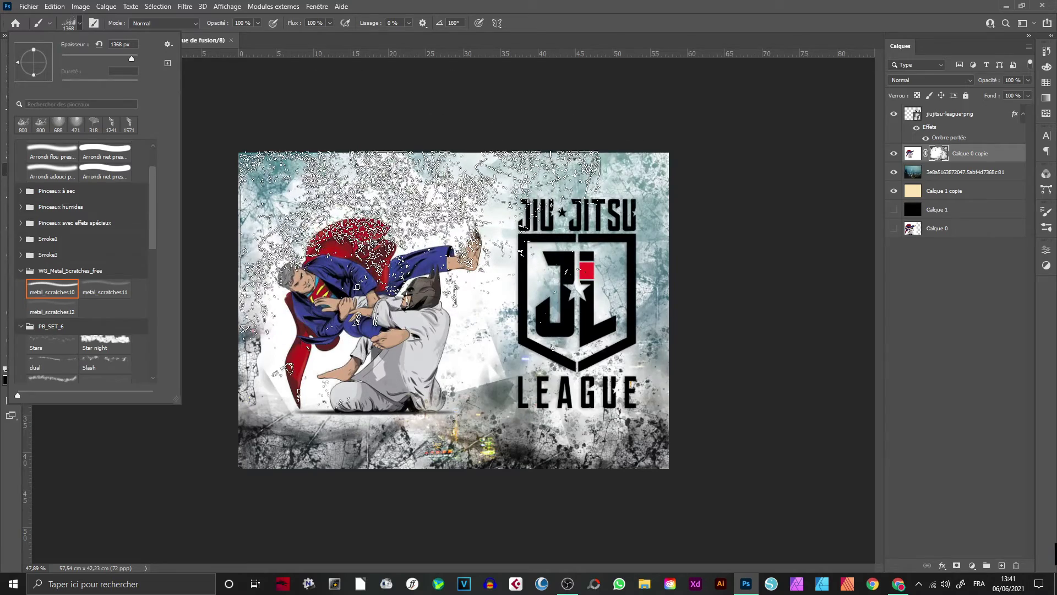
scroll(484, 457, "down", 3)
key("Escape")
left_click(405, 292)
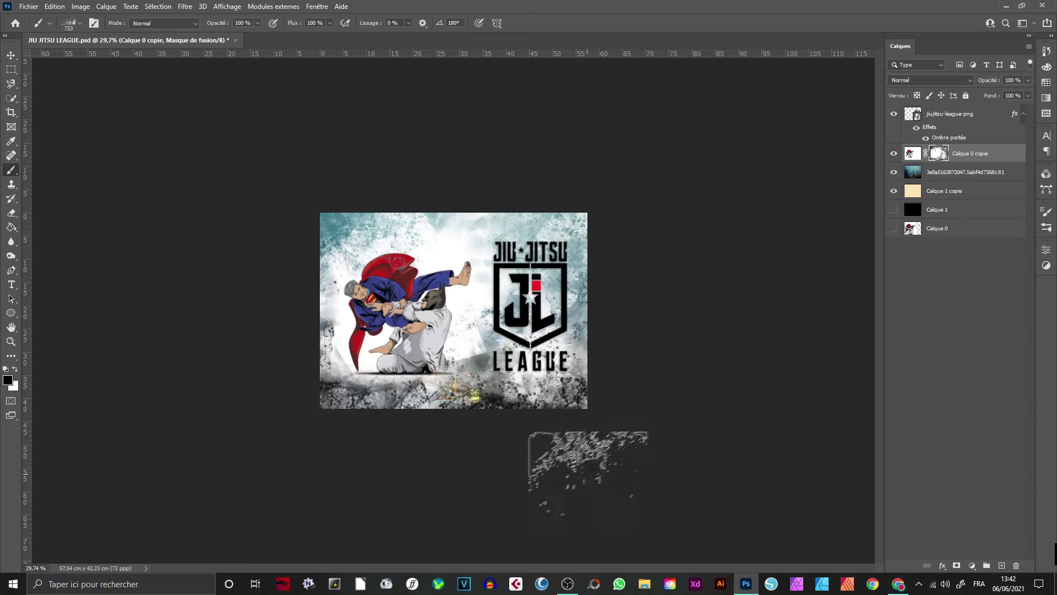
scroll(267, 354, "up", 5)
Enlarge the scratch brush and paint diagonal scratch streaks across the upper-right background
left_click(78, 24)
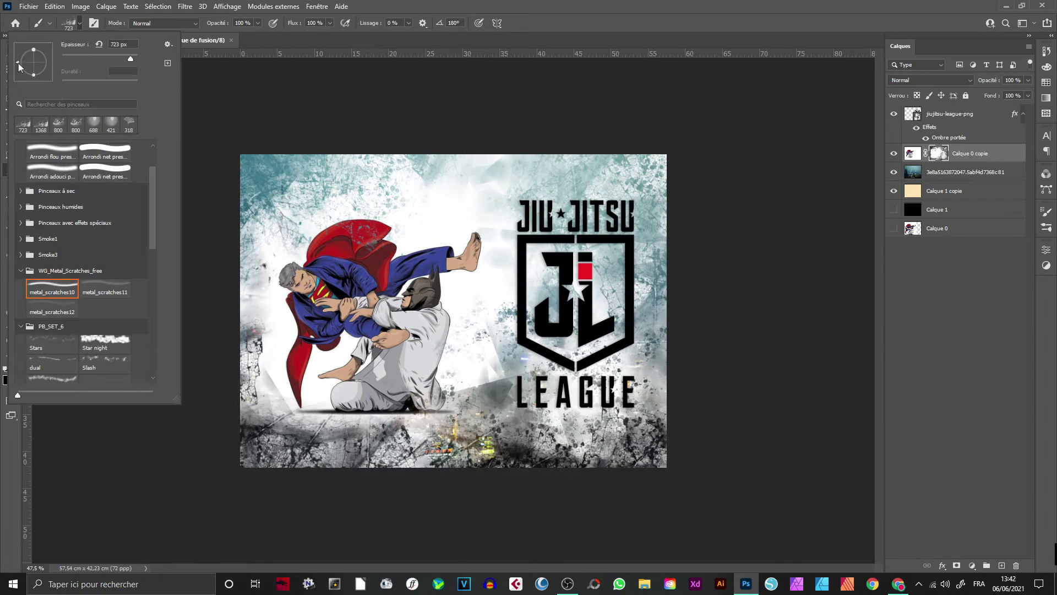
key("Escape")
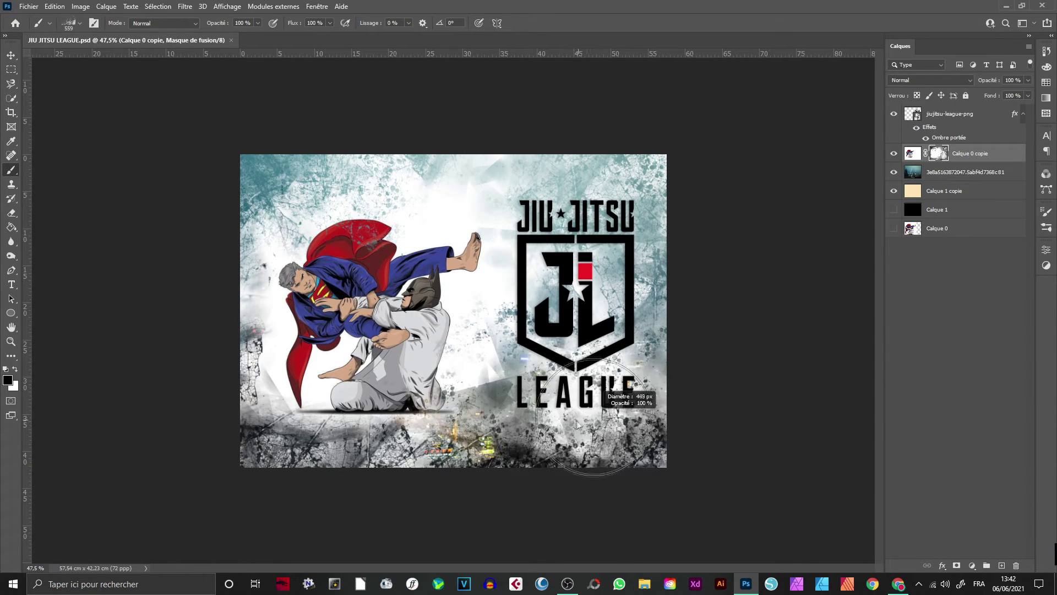
left_click(78, 23)
double_click(55, 290)
left_click_drag(551, 193, 496, 231)
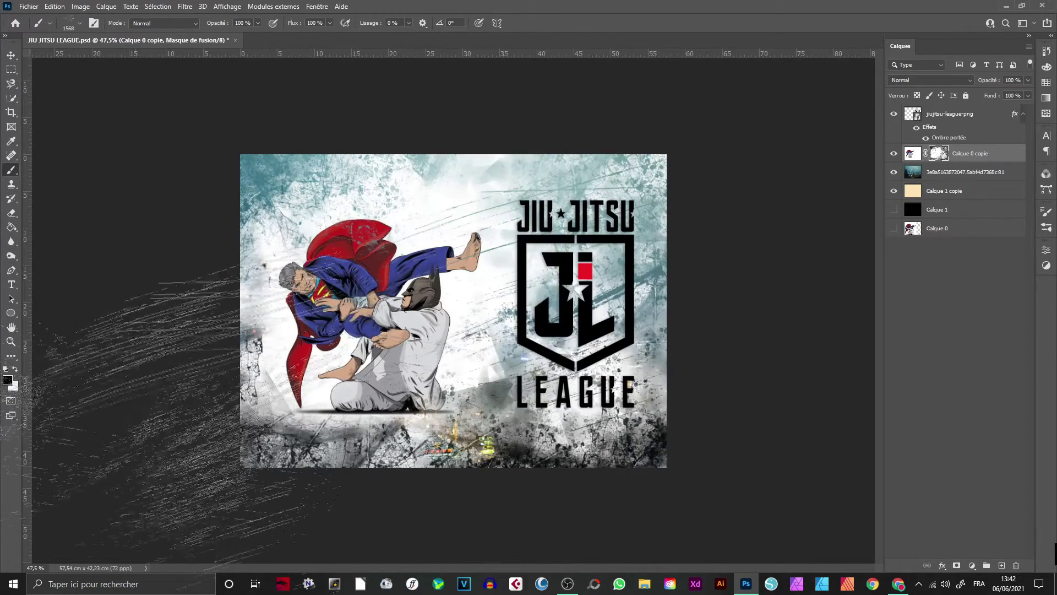
Shrink the brush, swap to a beige foreground, and target the Calque 0 copie image (Ctrl+2)
left_click(68, 23)
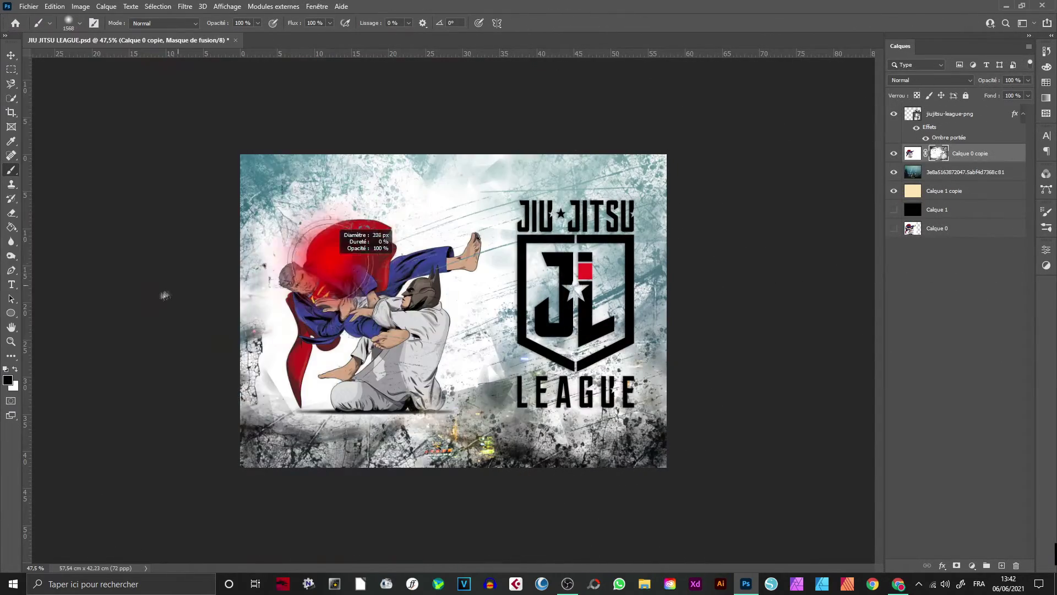
scroll(452, 309, "up", 3)
scroll(218, 285, "up", 5)
right_click(188, 177)
key("x")
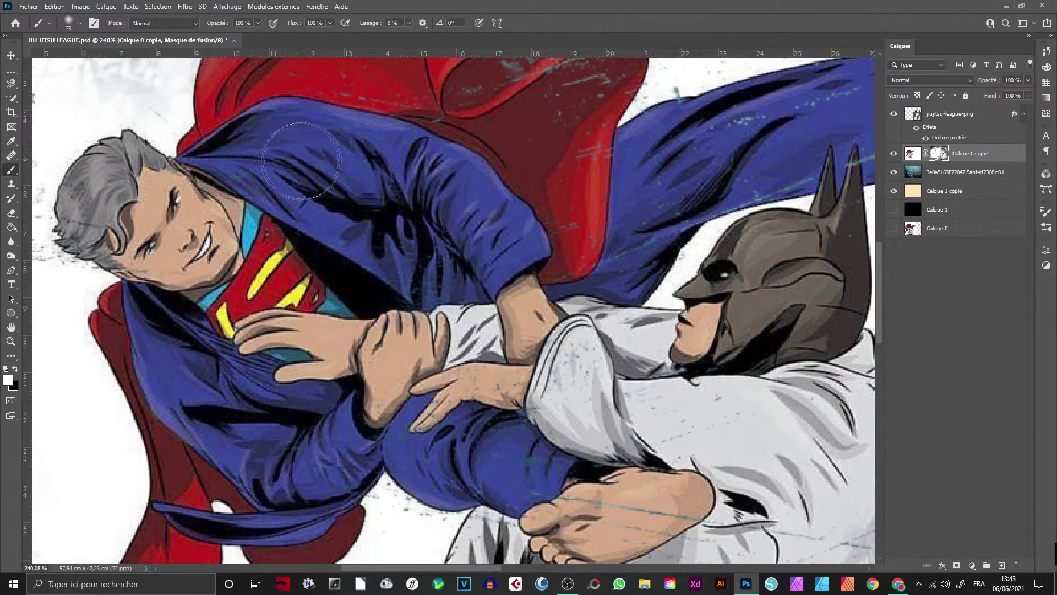
scroll(522, 342, "down", 3)
scroll(292, 361, "down", 2)
scroll(293, 361, "up", 3)
scroll(292, 361, "down", 5)
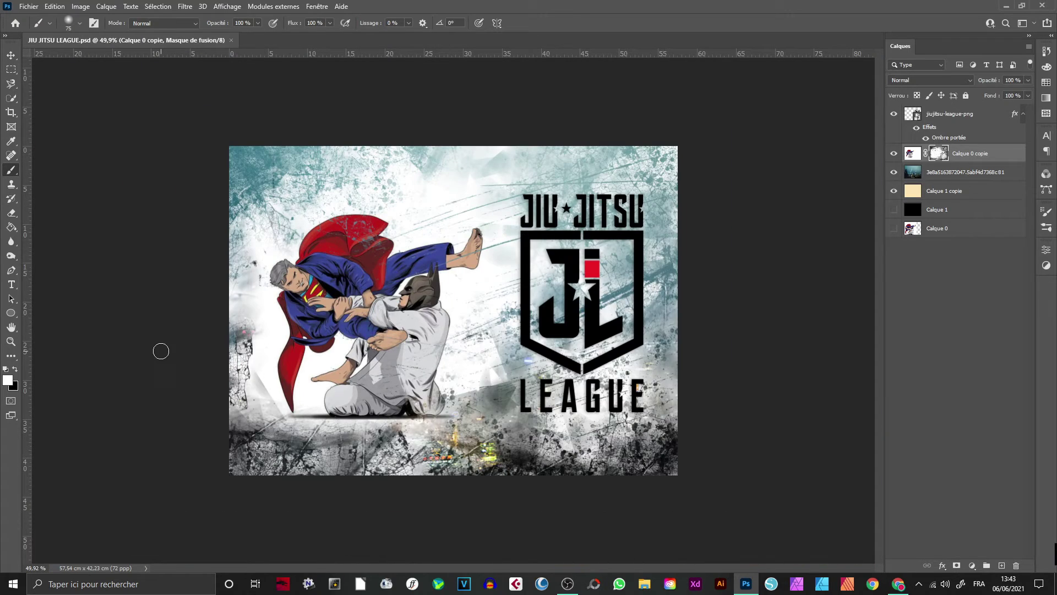
key("ctrl+2")
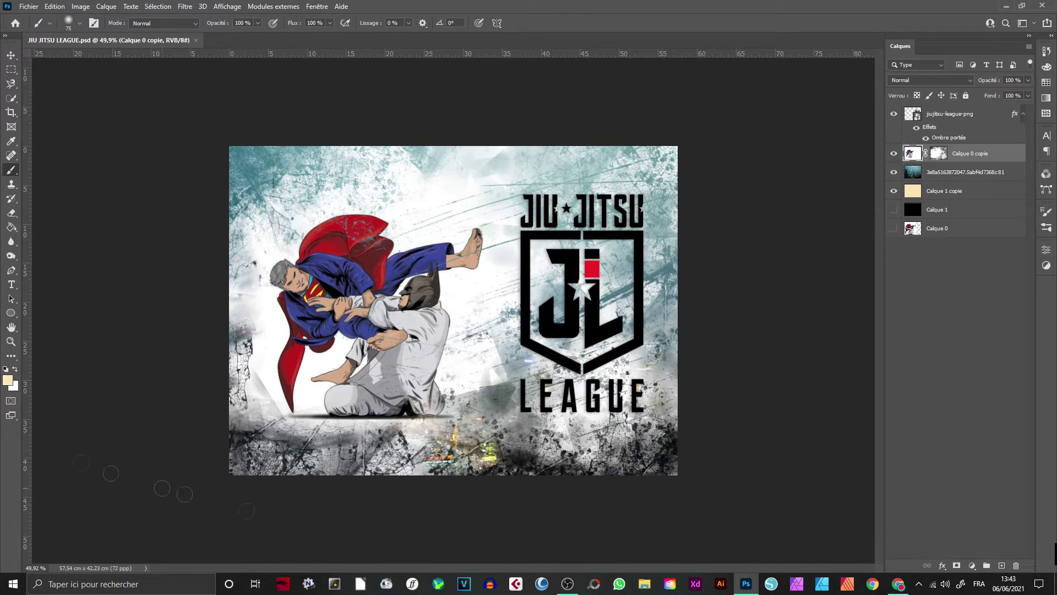
Choose the Smoke2 brush tilted to -60° with a black foreground colour
left_click(80, 24)
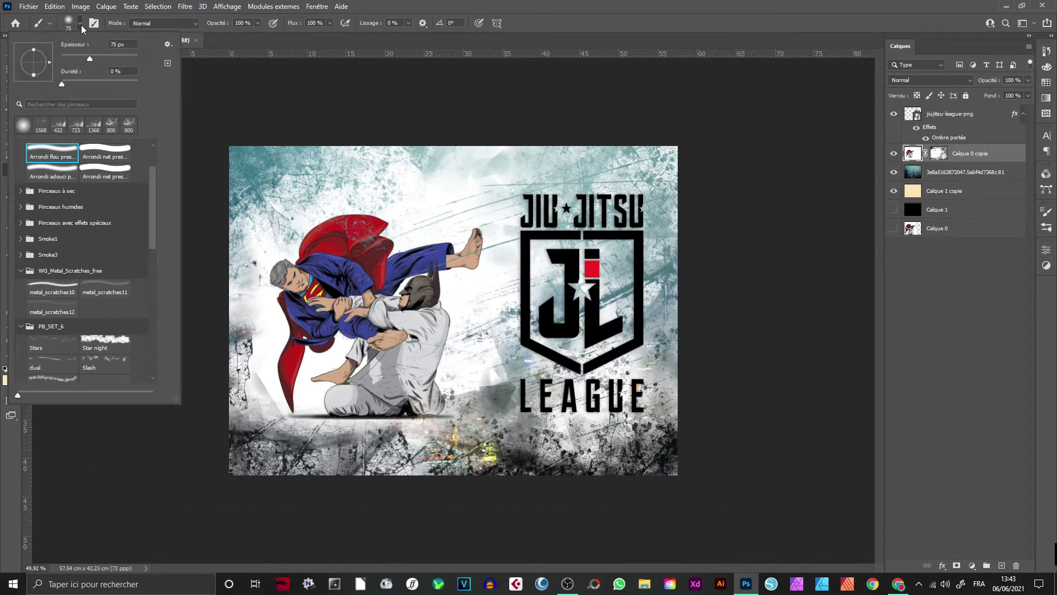
left_click(21, 238)
left_click(52, 254)
left_click_drag(38, 75, 482, 258)
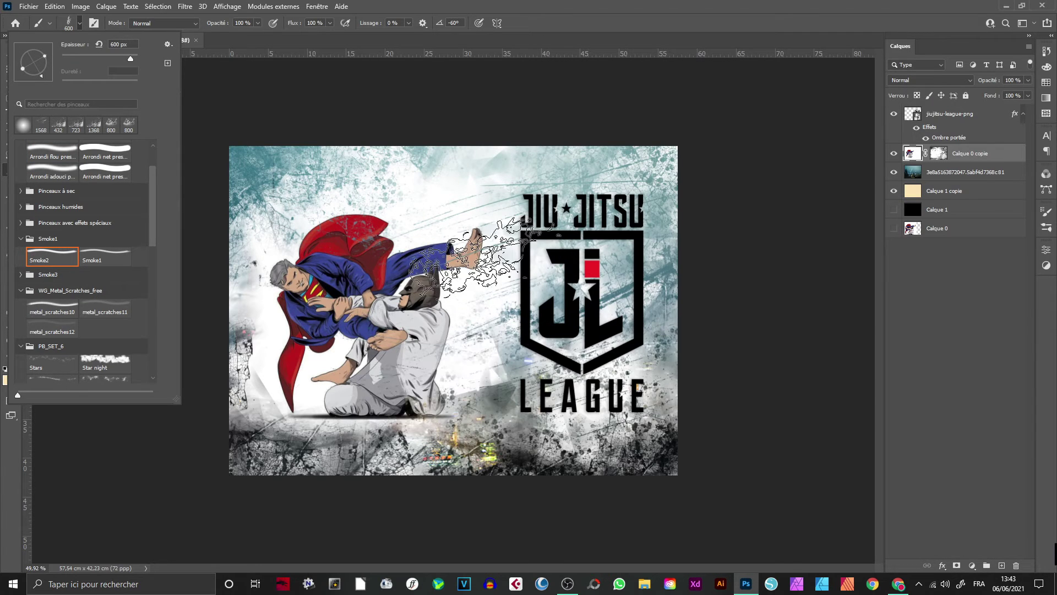
left_click(115, 485)
left_click(8, 380)
left_click(1015, 268)
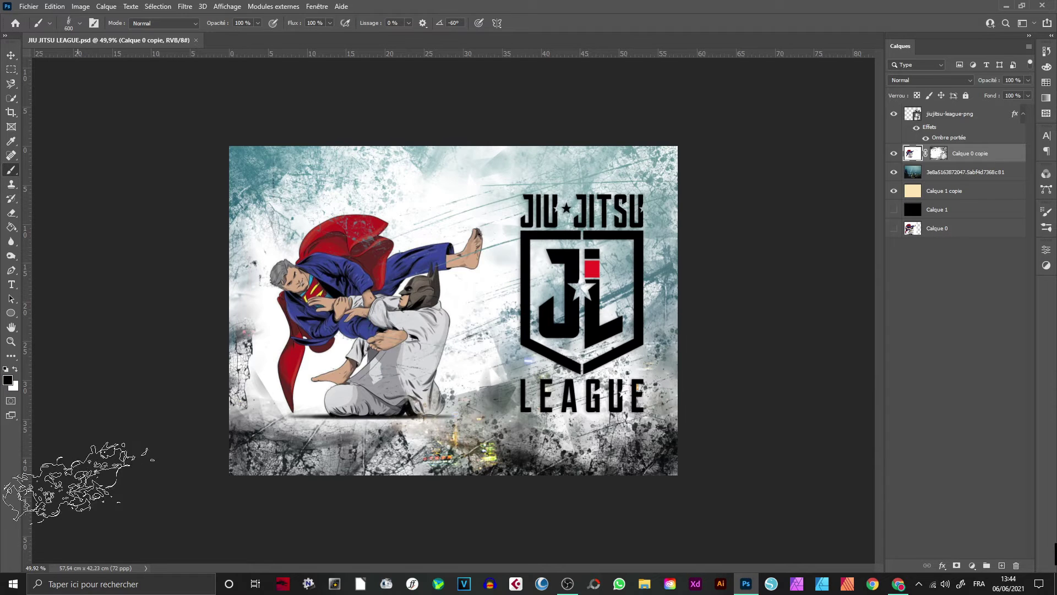
Undo a stray smoke stamp, then stamp smoke into the layer mask over the cape top
left_click(427, 212)
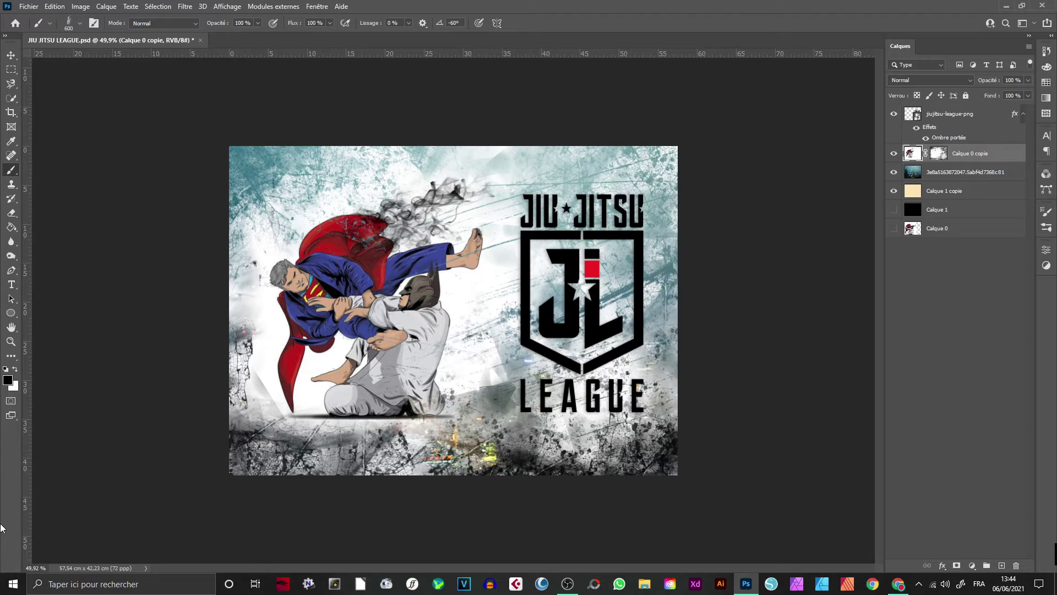
key("ctrl+z")
left_click(939, 153)
left_click(346, 226)
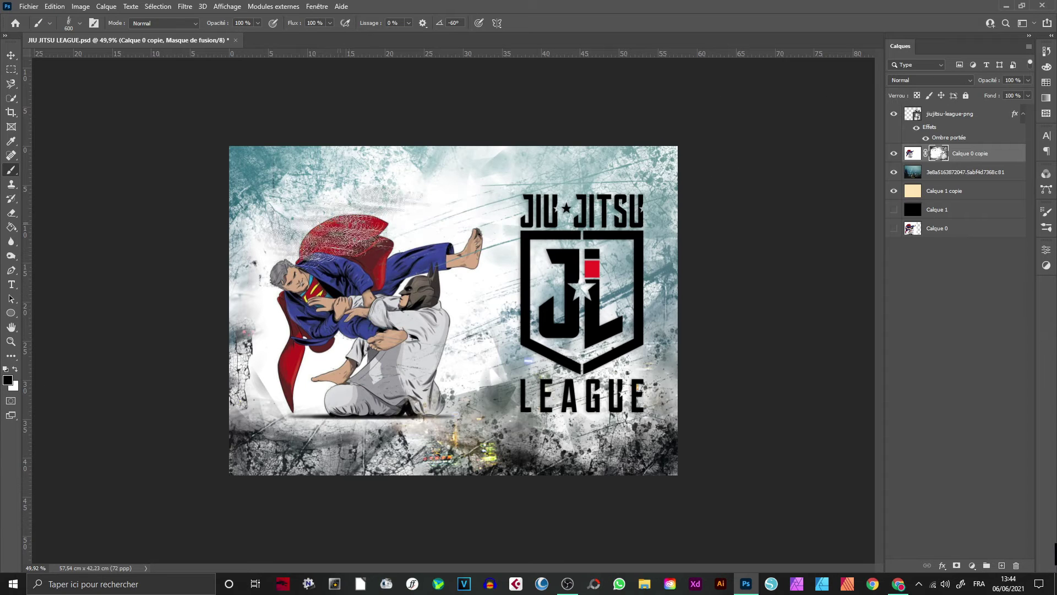
left_click(417, 220)
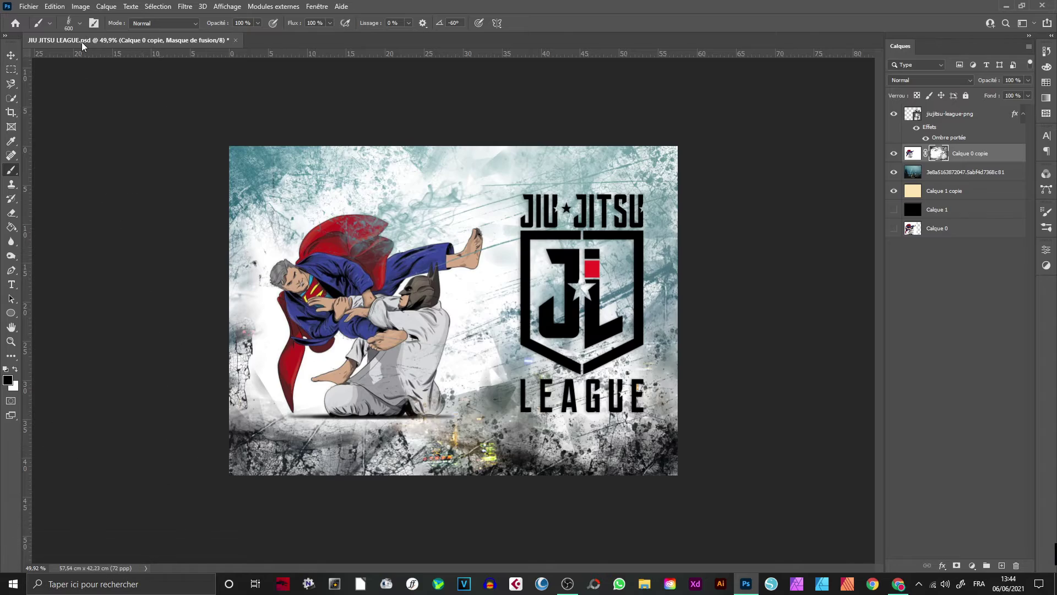
left_click(67, 25)
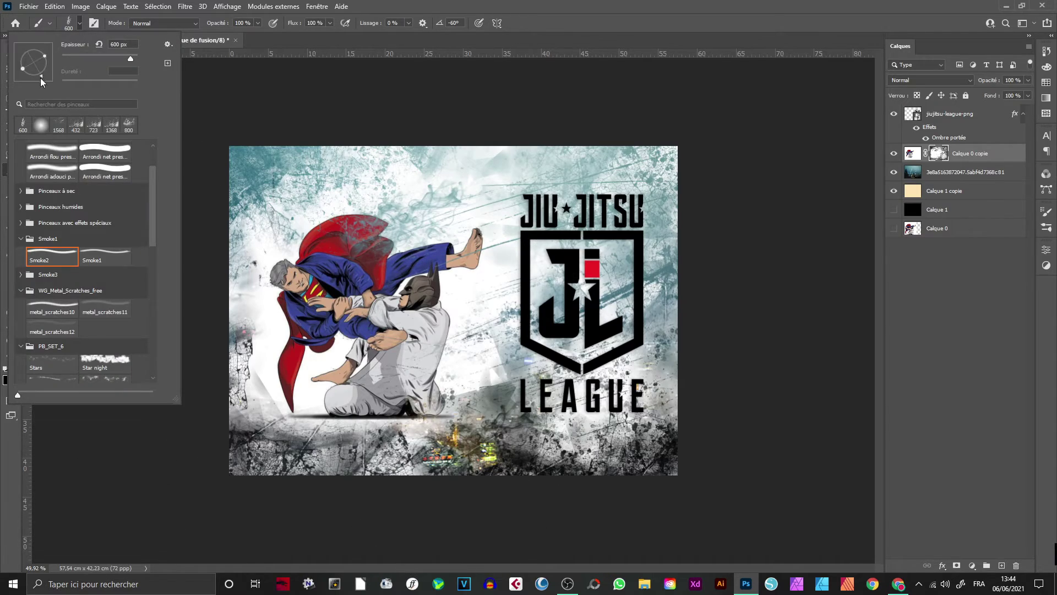
Switch the foreground to white and set a 38 px soft brush
scroll(457, 471, "up", 3)
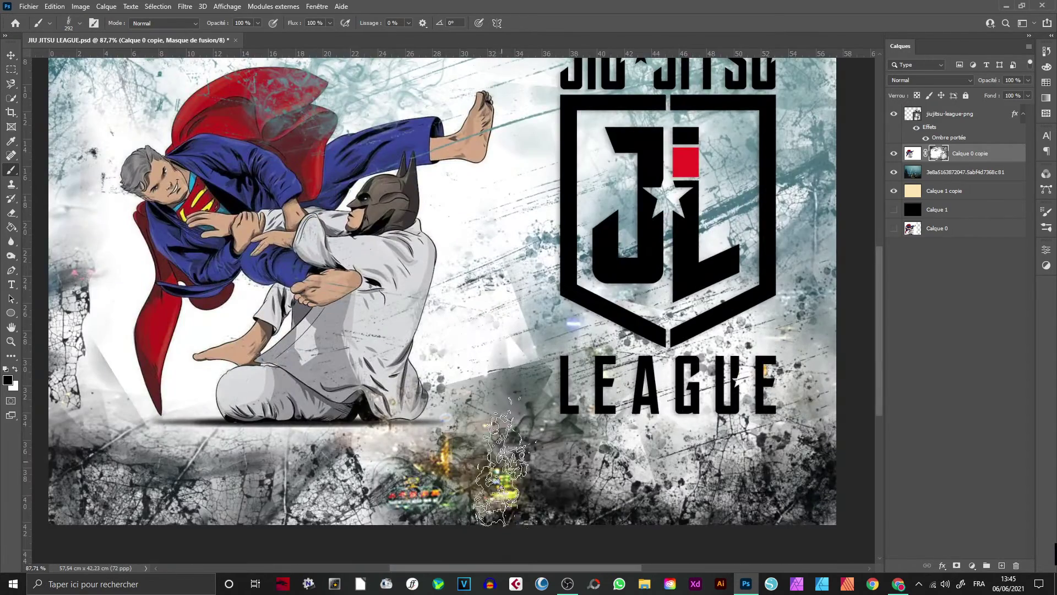
scroll(457, 471, "down", 2)
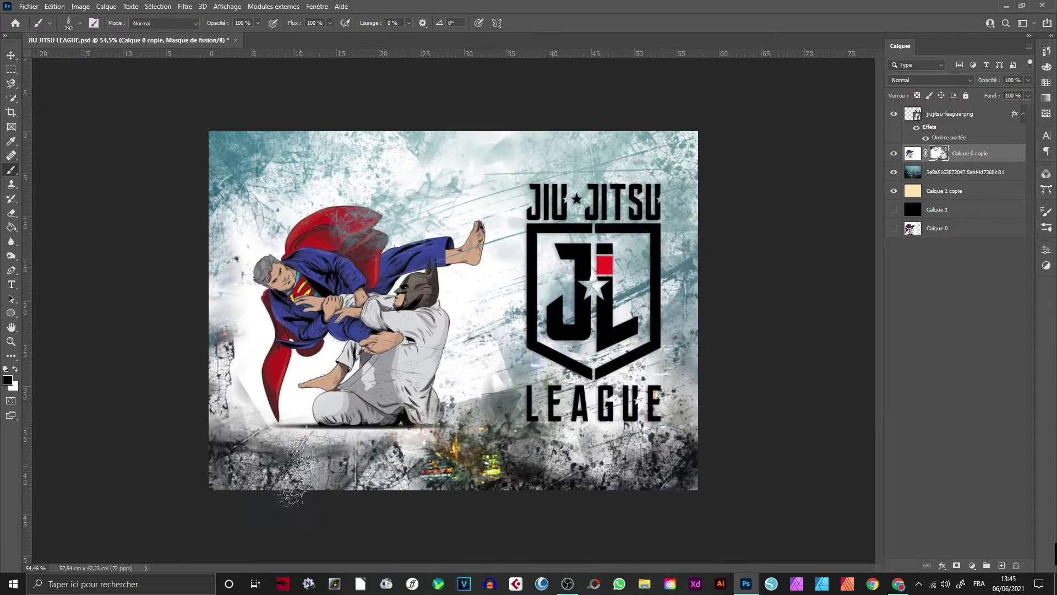
scroll(344, 240, "up", 3)
key("x")
left_click(69, 23)
double_click(53, 153)
Paint the mask over the upper and lower cape to remove the teal splatter
scroll(352, 209, "up", 3)
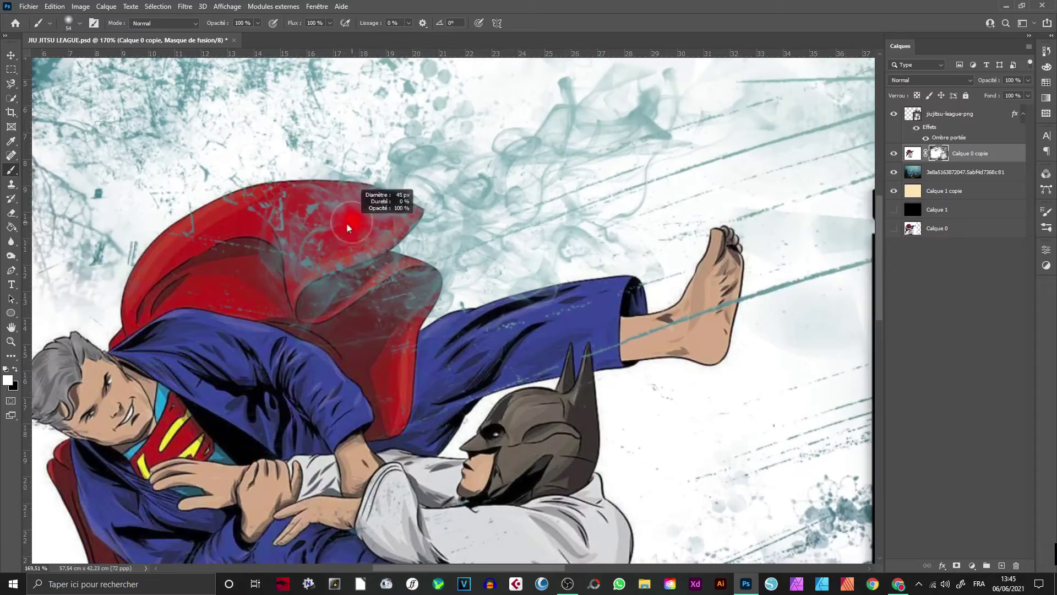
scroll(379, 335, "down", 1)
scroll(379, 335, "up", 1)
scroll(377, 292, "down", 3)
scroll(374, 248, "up", 3)
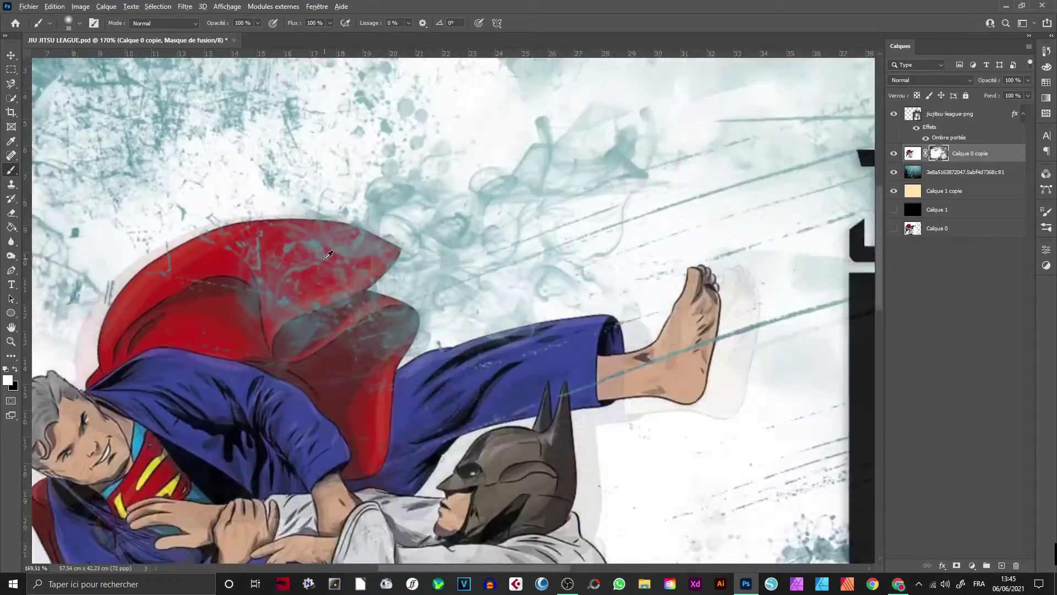
mouse_move(374, 247)
left_mouse_down()
mouse_move(275, 297)
mouse_move(231, 231)
mouse_move(126, 270)
left_mouse_up()
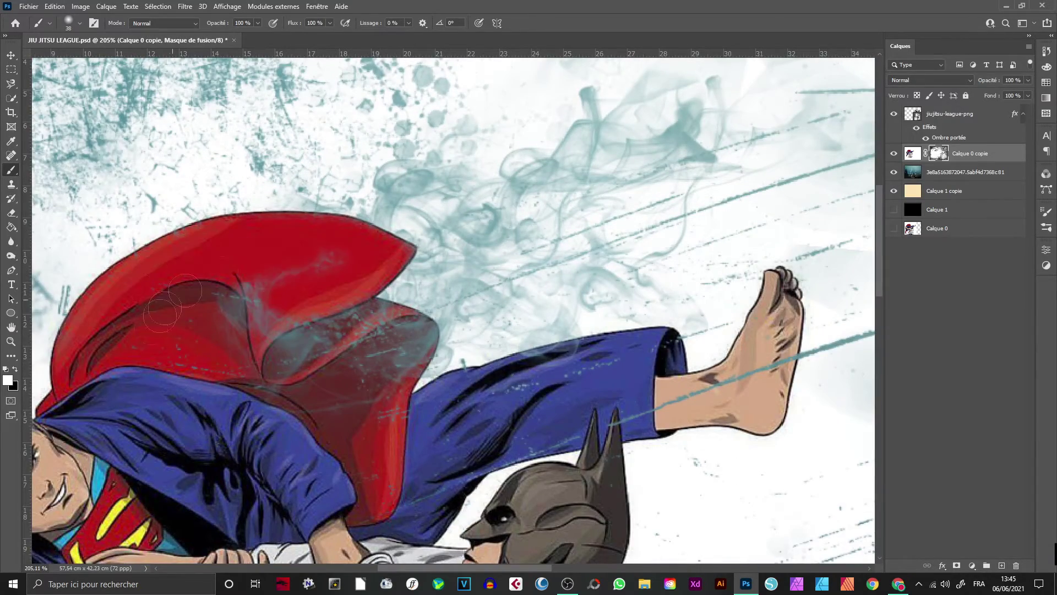
left_click_drag(342, 253, 151, 286)
left_click_drag(231, 339, 358, 311)
mouse_move(264, 363)
left_mouse_down()
mouse_move(435, 330)
mouse_move(323, 374)
left_mouse_up()
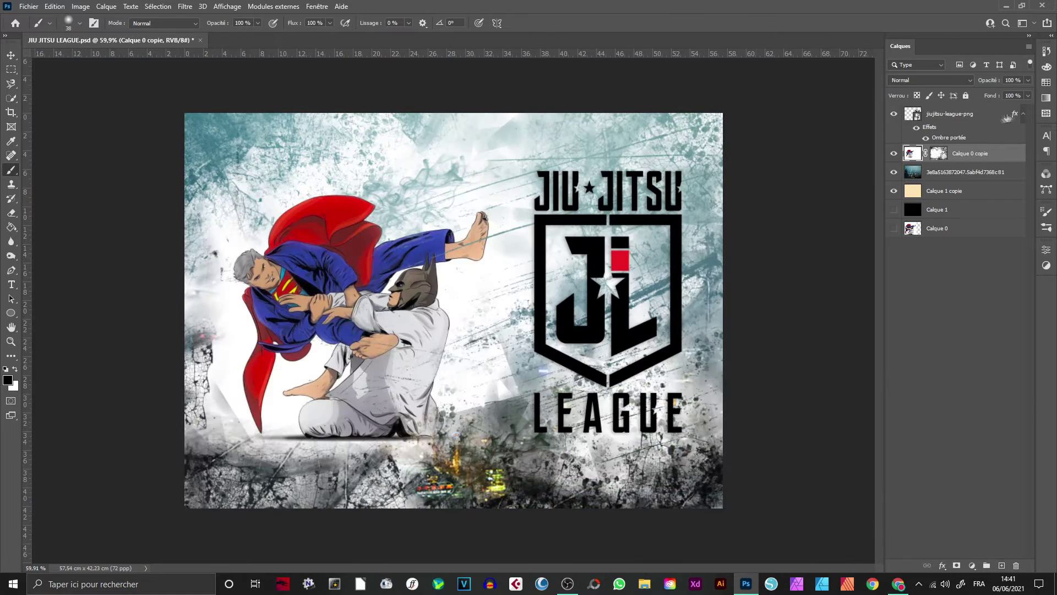
Delete the unused Calque 1 layers and group the three upper layers
left_click(1023, 114)
left_click(941, 170)
key("Delete")
key("ctrl+g")
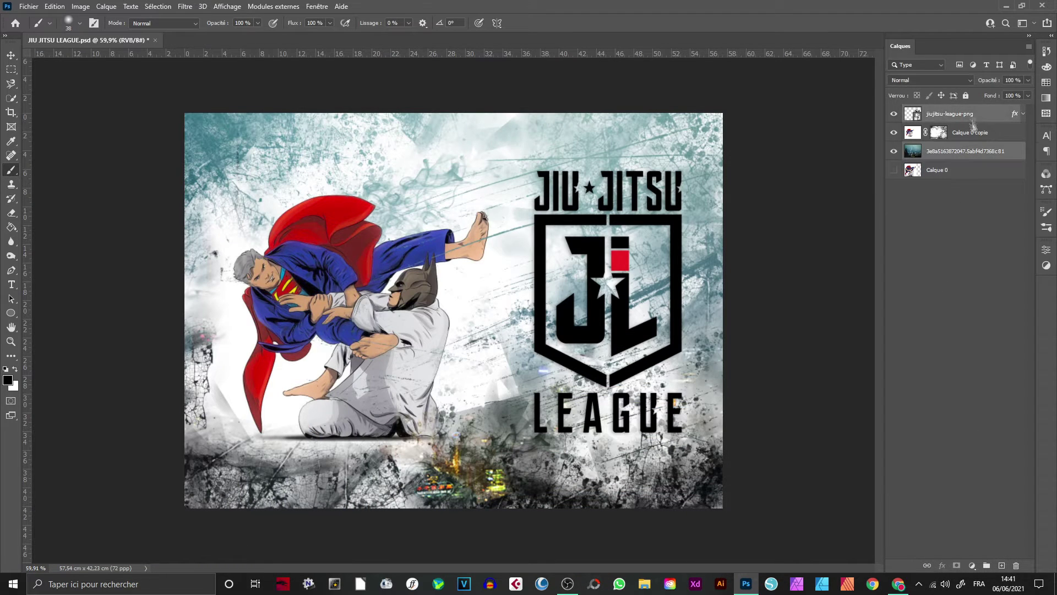
Duplicate the group, merge it into 'Groupe 1 copie', and apply Camera Raw at Temperature -10
key("ctrl+j")
key("ctrl+e")
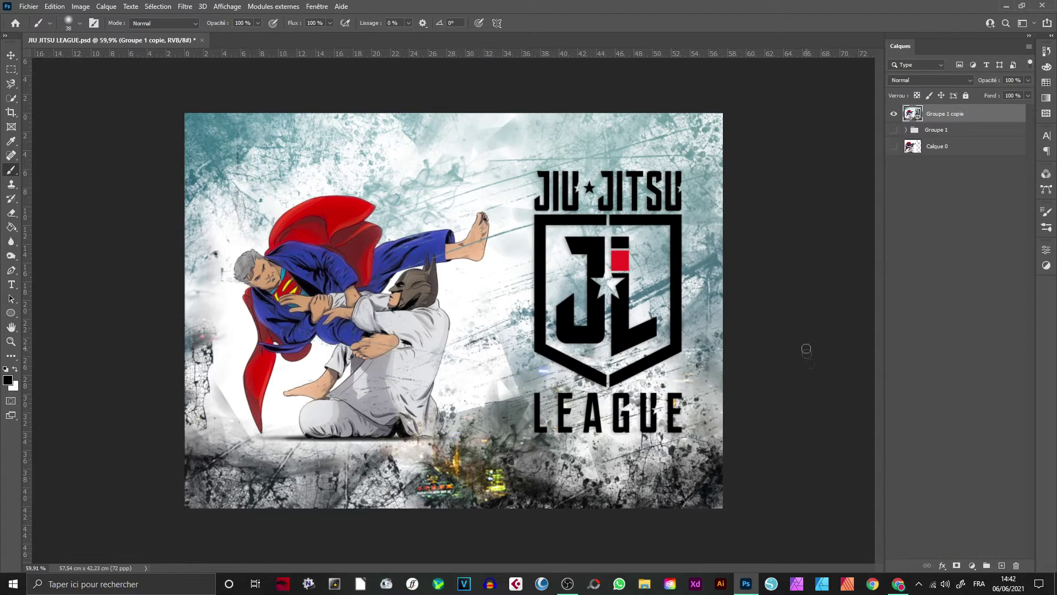
left_click(187, 6)
left_click(231, 97)
left_click(975, 578)
Crop the canvas to the image edges and reopen the Camera Raw filter
key("c")
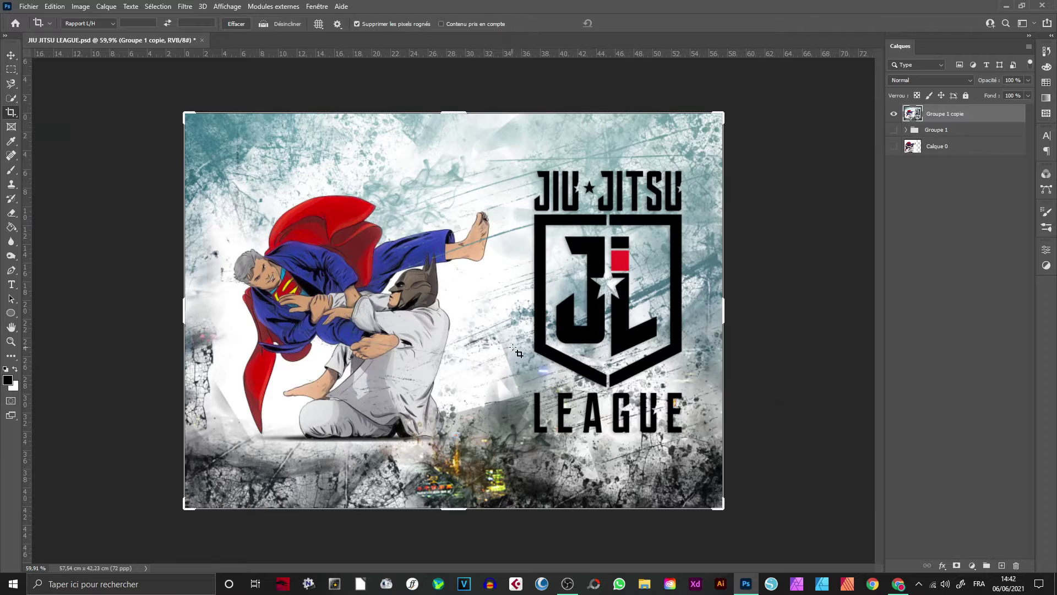
key("Return")
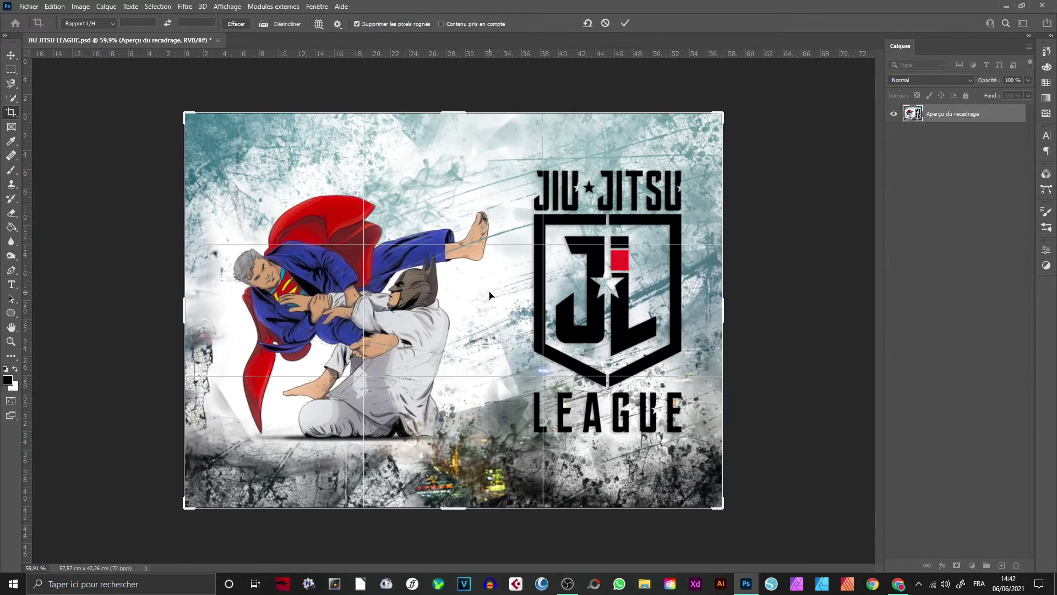
scroll(491, 295, "down", 2)
left_click(185, 7)
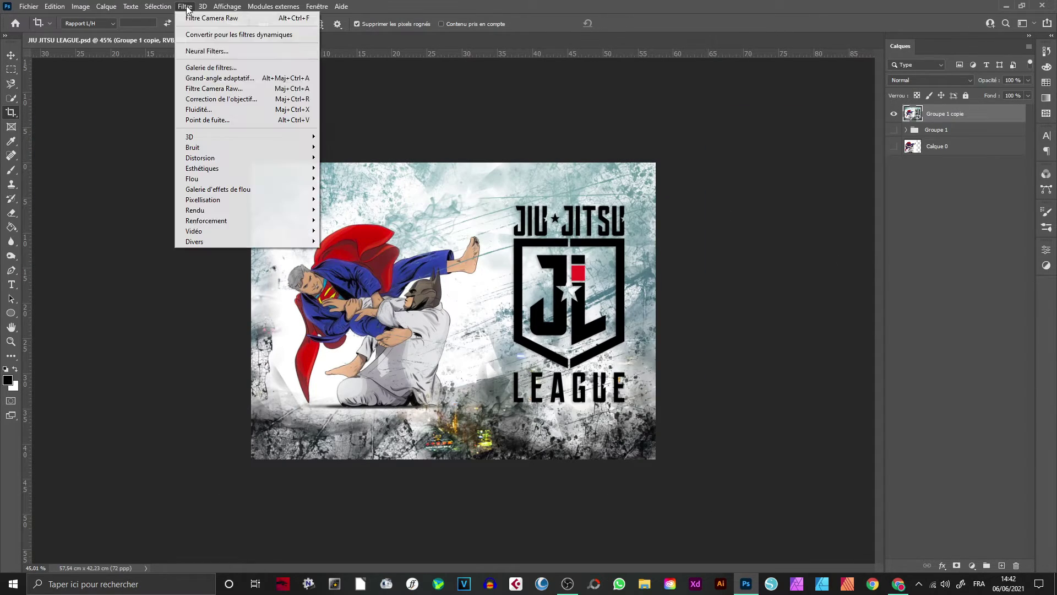
left_click(231, 94)
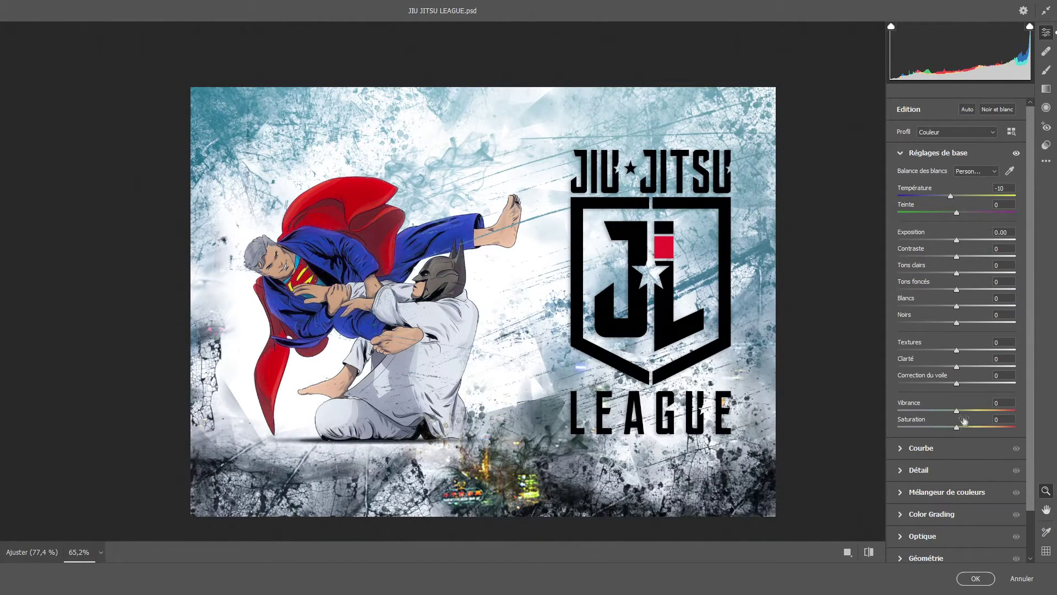
Set Vibrance to +20 and raise saturation of reds, oranges and blues (about +20)
type("20")
key("Return")
left_click(924, 492)
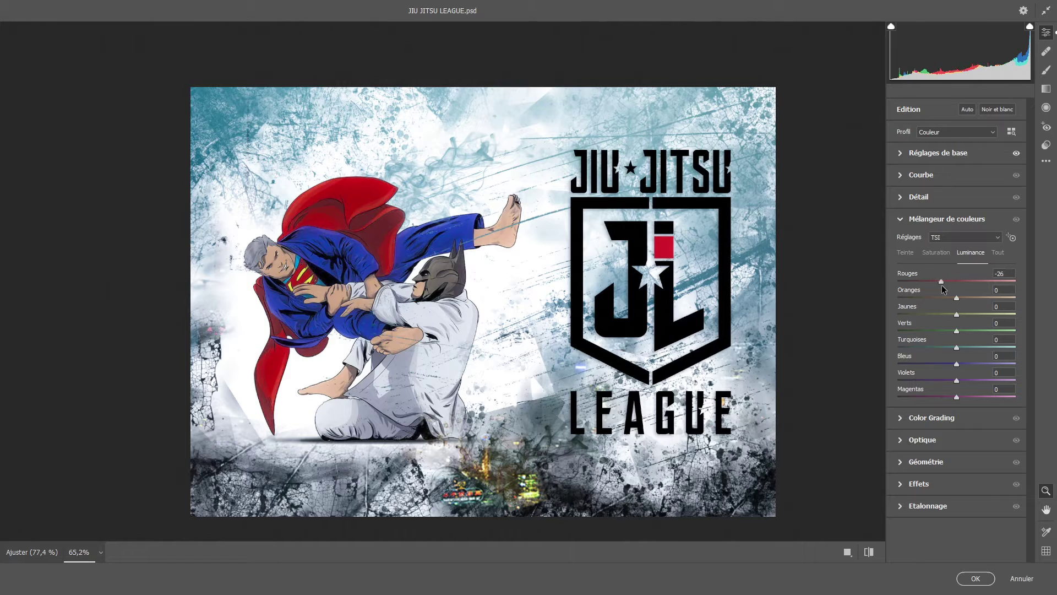
left_click(936, 252)
left_click_drag(957, 282, 966, 282)
left_click(1002, 289)
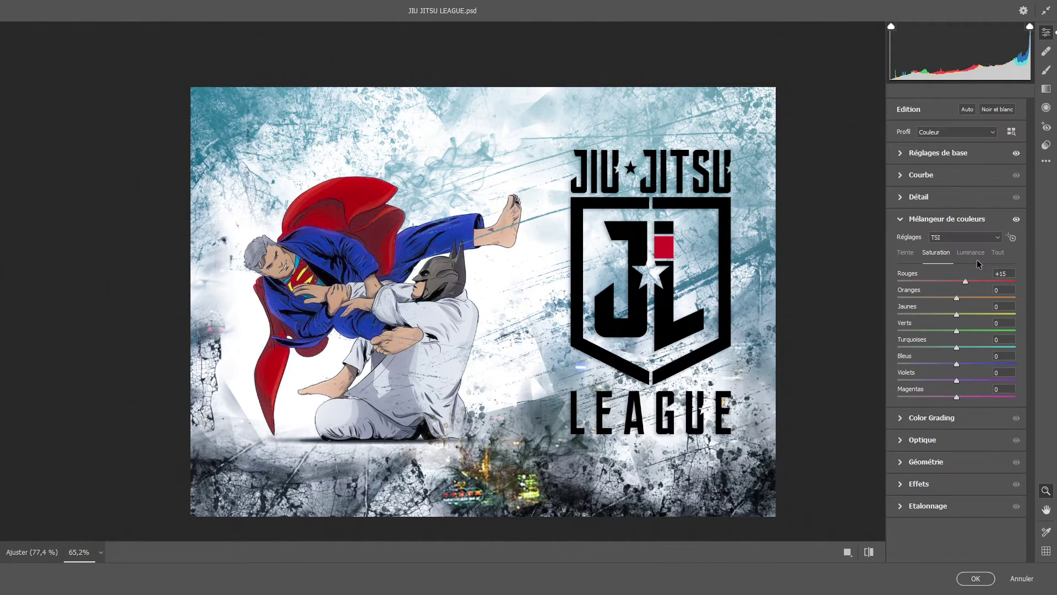
mouse_move(959, 365)
left_mouse_down()
mouse_move(941, 371)
mouse_move(964, 369)
left_mouse_up()
left_click_drag(965, 365, 969, 369)
Shift blue and red hues, darken blues, brighten turquoises and yellows, reset greens luminance to 0
left_click(906, 252)
left_click_drag(956, 364, 968, 368)
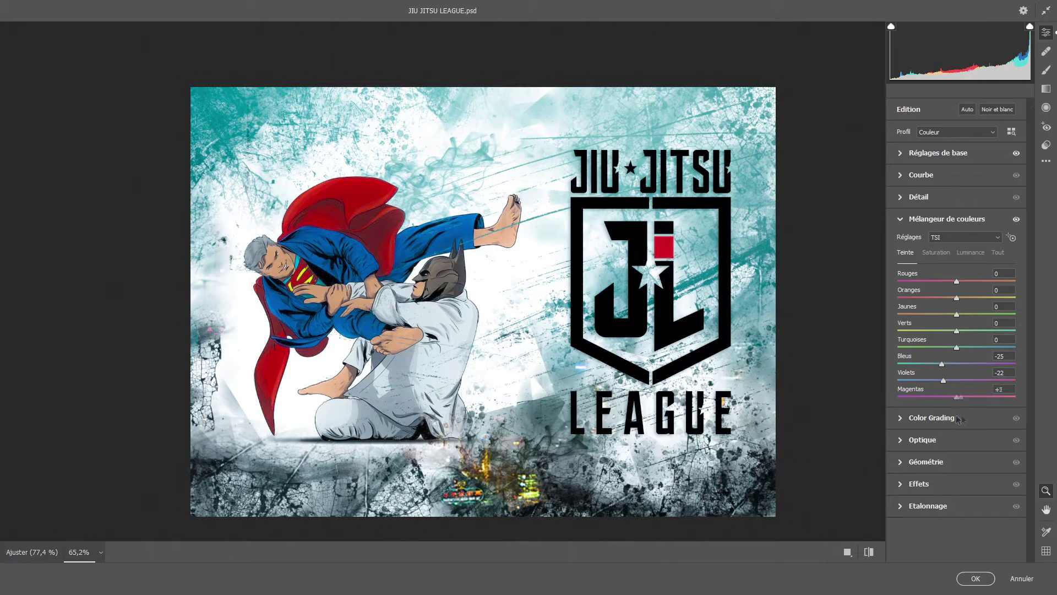
left_click_drag(956, 282, 948, 282)
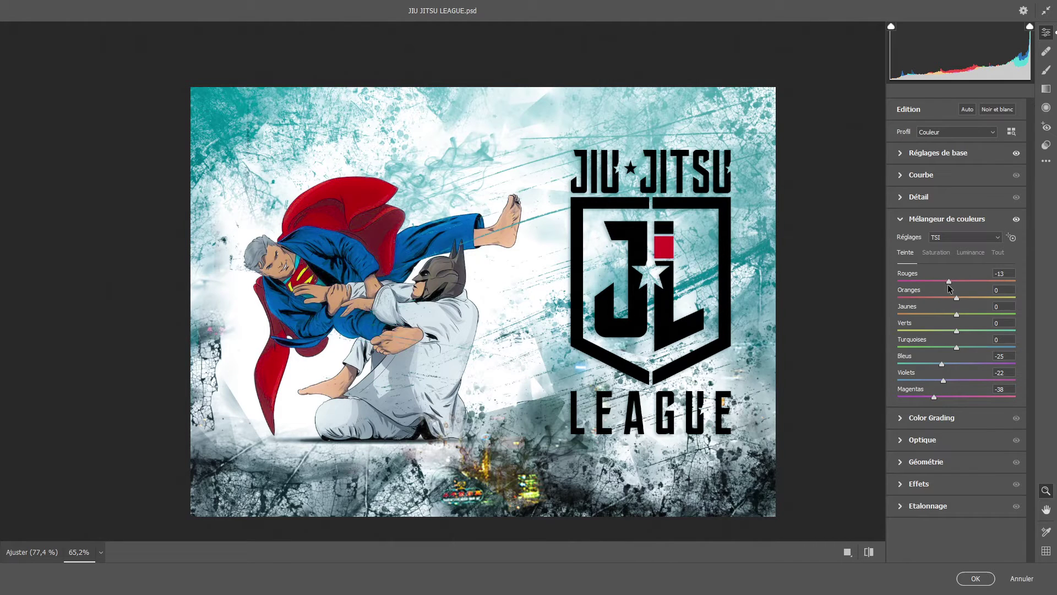
left_click(970, 252)
left_click_drag(956, 364, 943, 364)
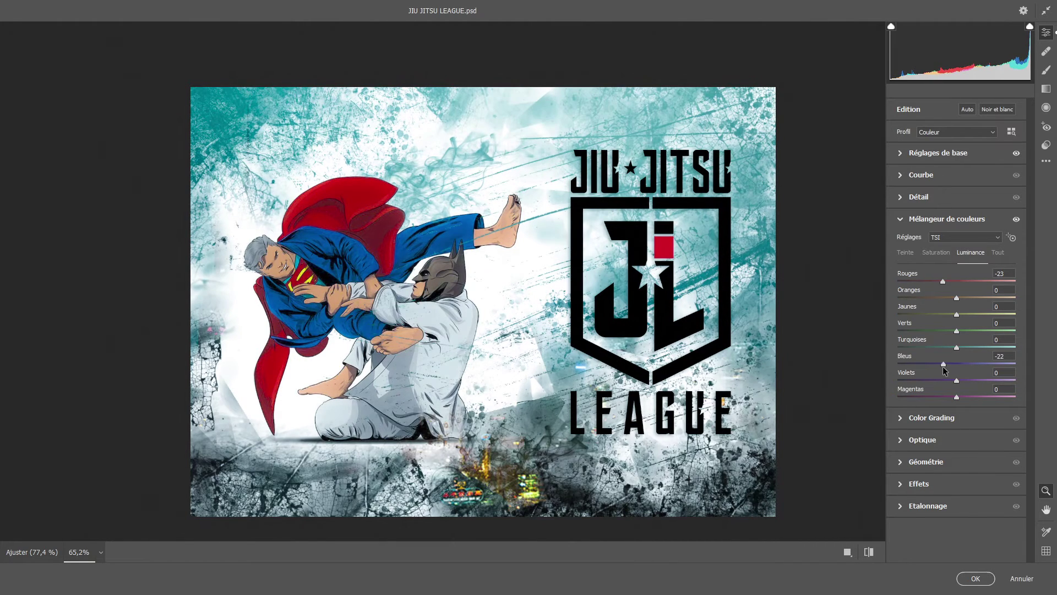
mouse_move(930, 347)
left_mouse_down()
mouse_move(988, 348)
mouse_move(983, 359)
left_mouse_up()
double_click(946, 330)
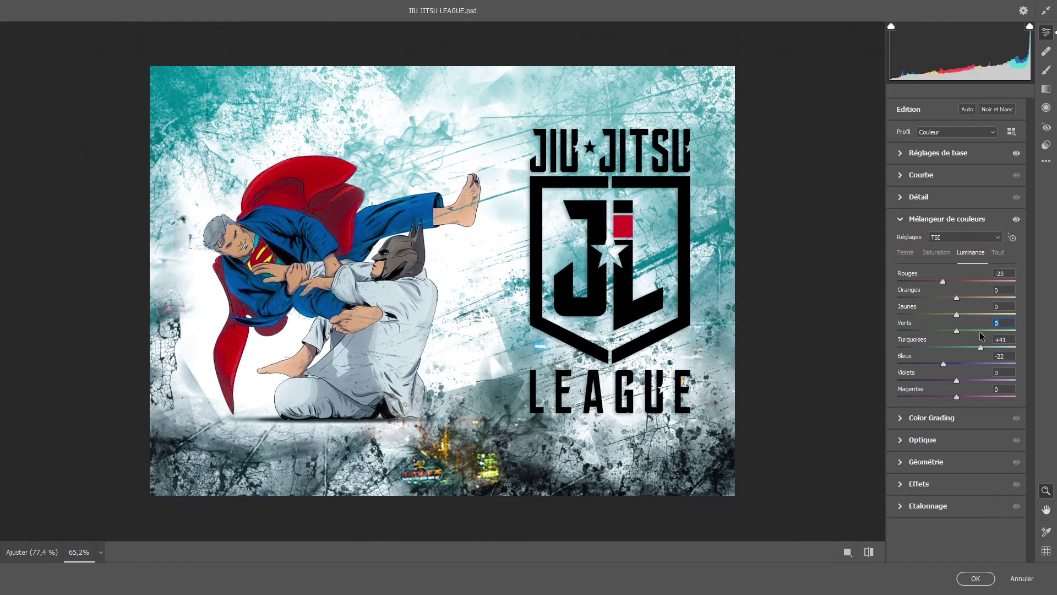
mouse_move(958, 318)
left_mouse_down()
mouse_move(972, 324)
mouse_move(970, 301)
left_mouse_up()
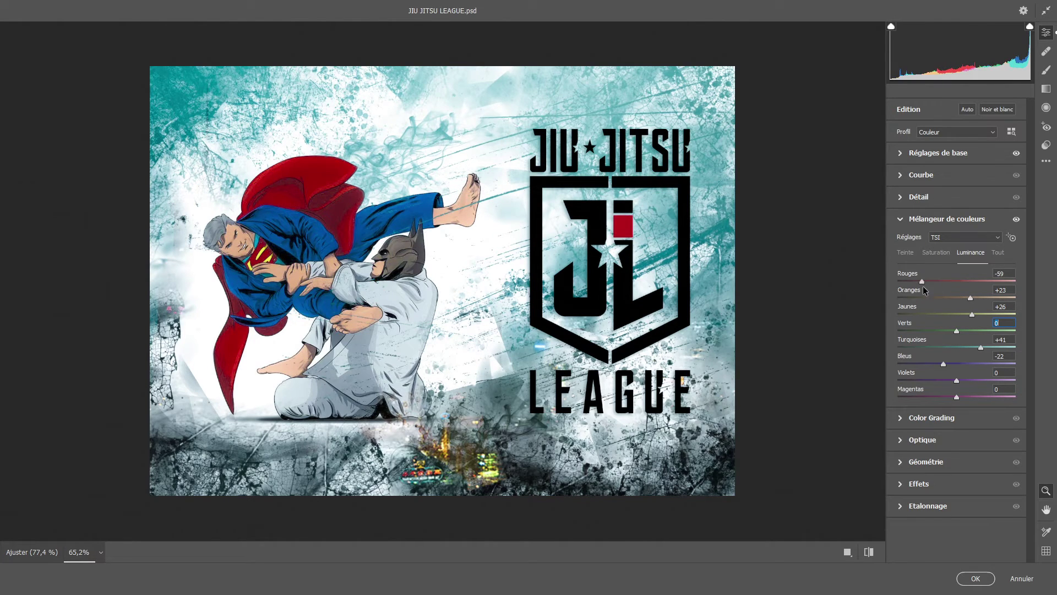
Toggle the colour mixer changes off and on to compare, then collapse the mixer
left_click(939, 254)
left_click(1017, 218)
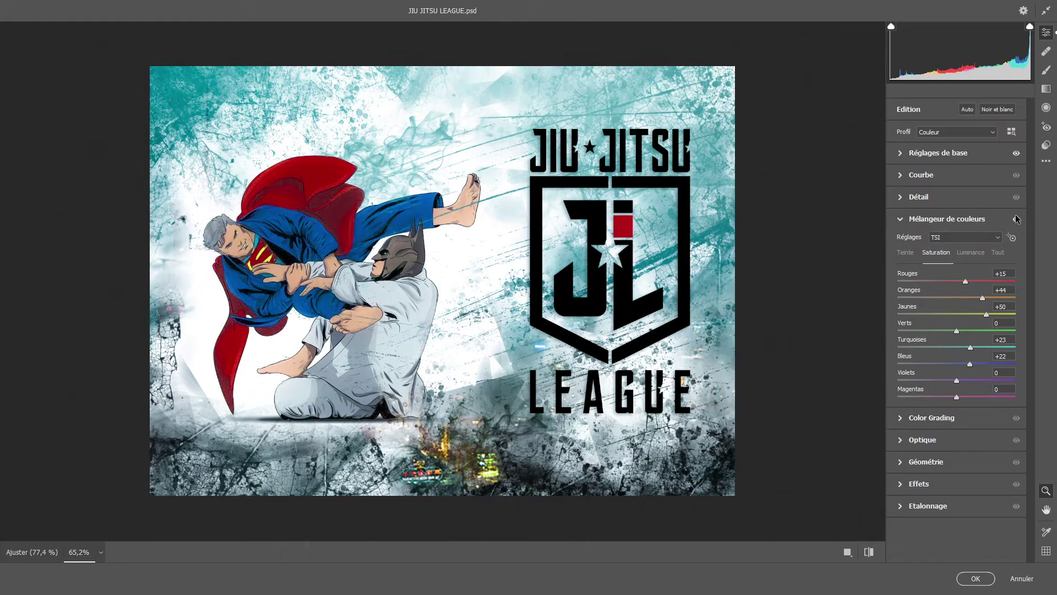
left_click(1017, 219)
left_click(905, 220)
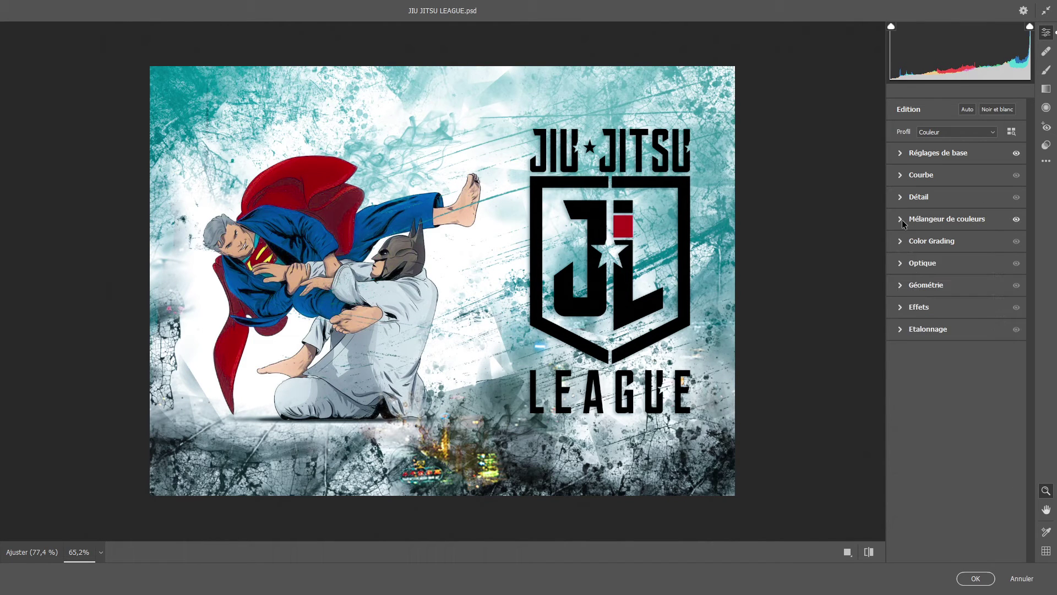
In Color Grading, darken shadows, tint highlights cyan (hue 167, saturation 14), brighten midtones
left_click(913, 242)
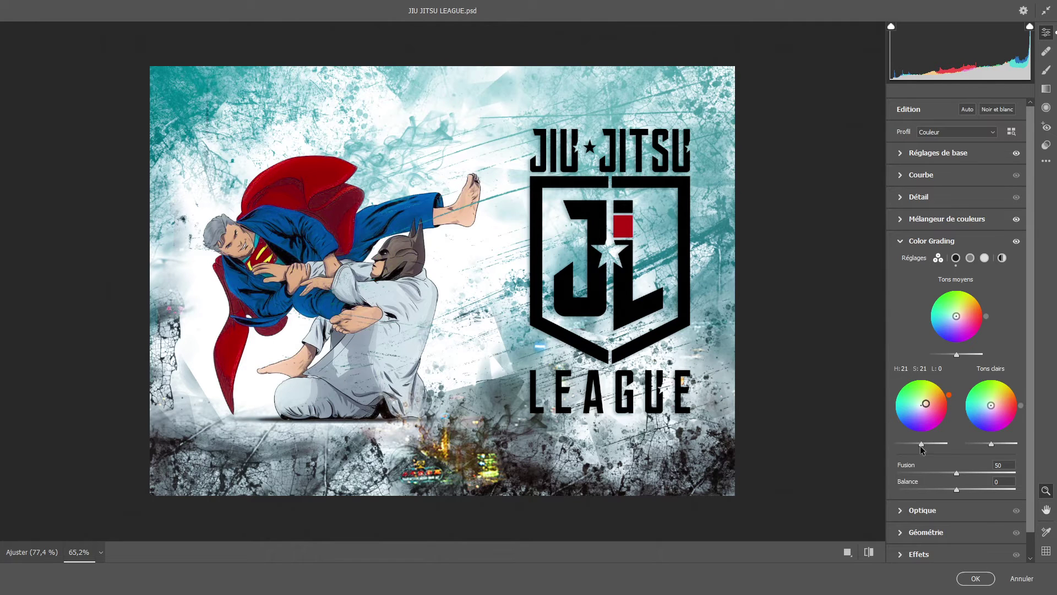
mouse_move(921, 445)
left_mouse_down()
mouse_move(899, 445)
mouse_move(928, 444)
left_mouse_up()
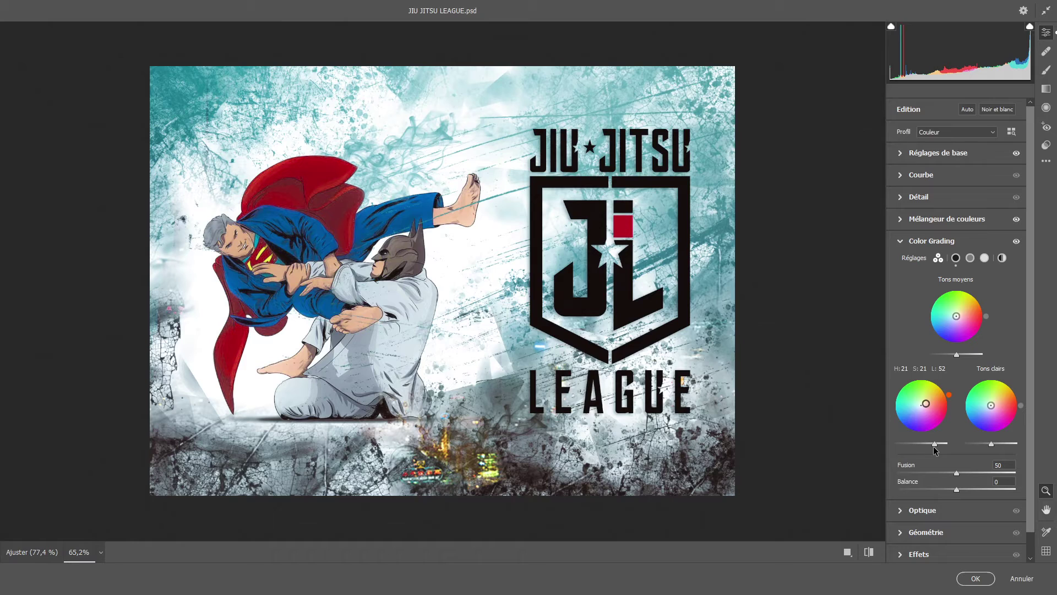
left_click_drag(930, 444, 925, 445)
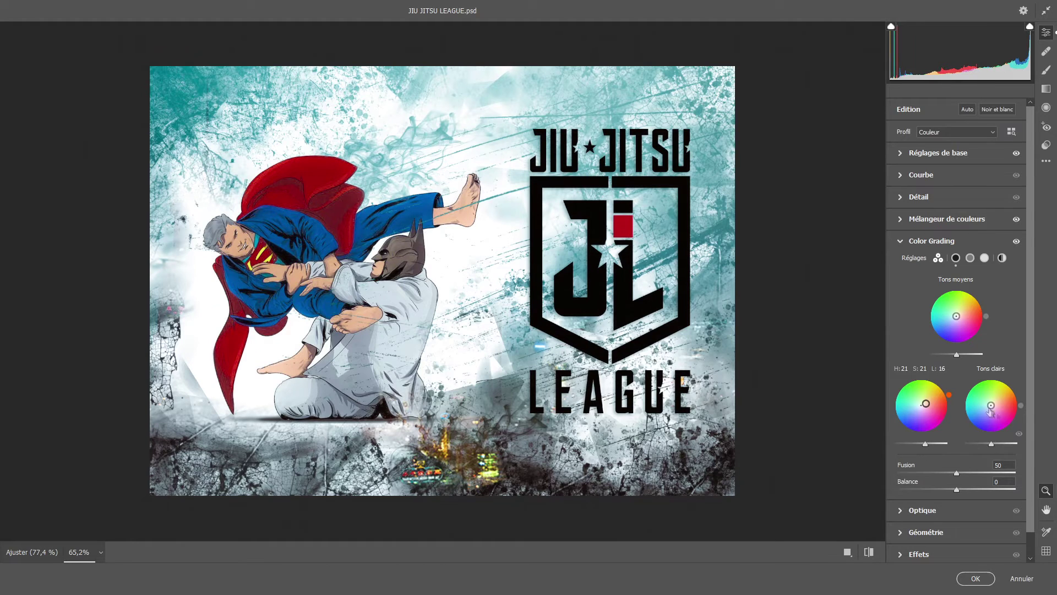
left_click_drag(989, 410, 984, 444)
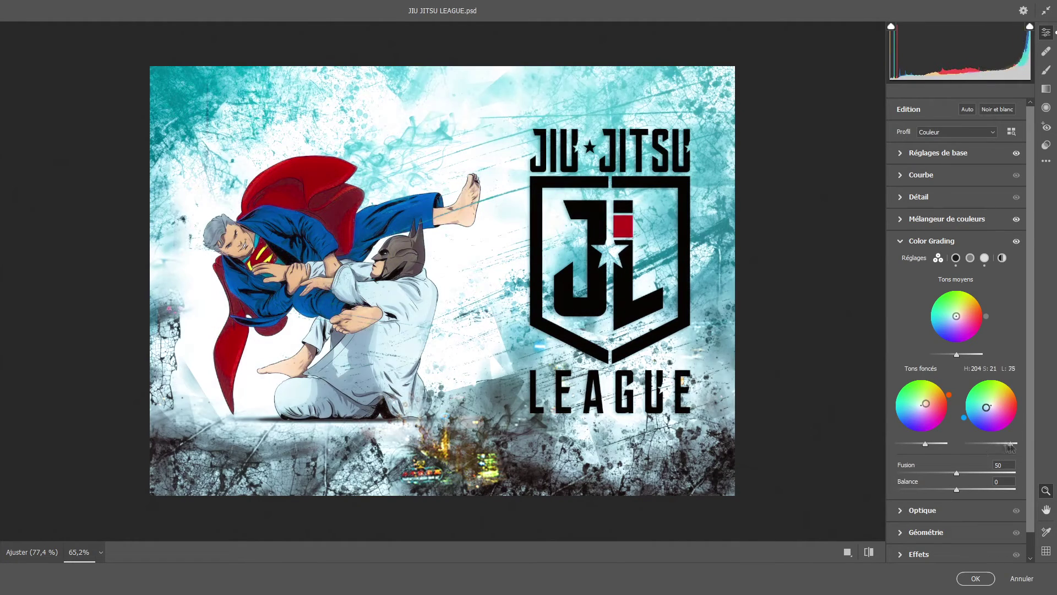
left_click_drag(987, 407, 986, 406)
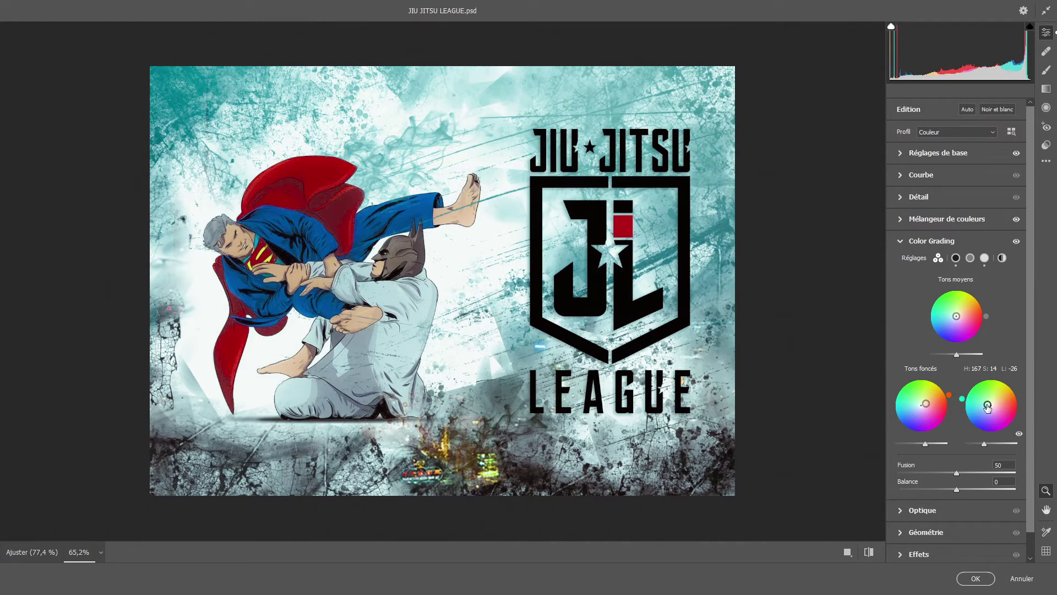
left_click_drag(948, 358, 961, 357)
left_click(869, 551)
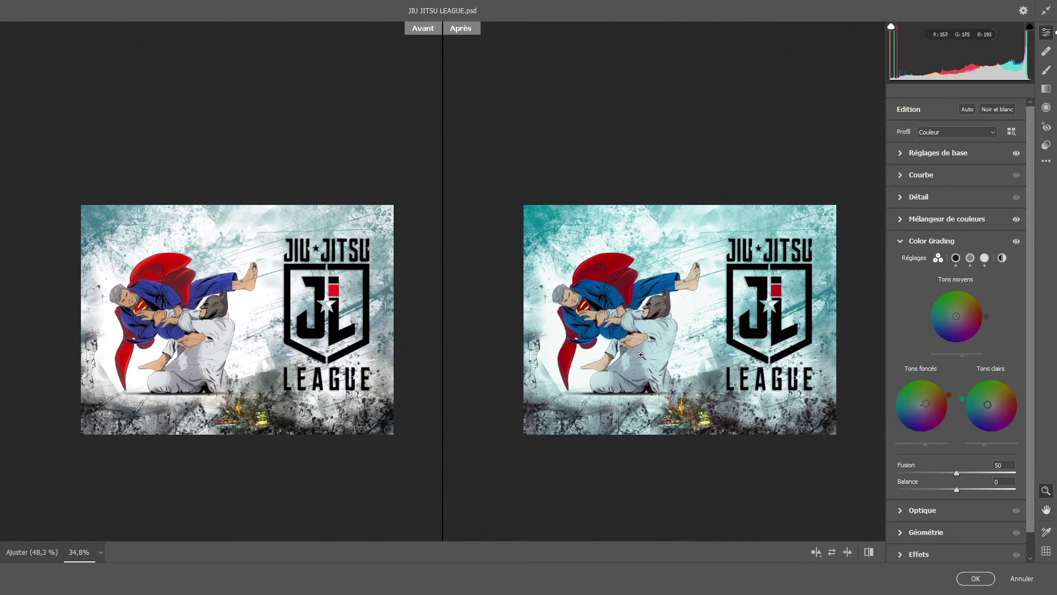
Set the Effects vignette to -14 and apply the Camera Raw filter to the poster
scroll(640, 355, "up", 1)
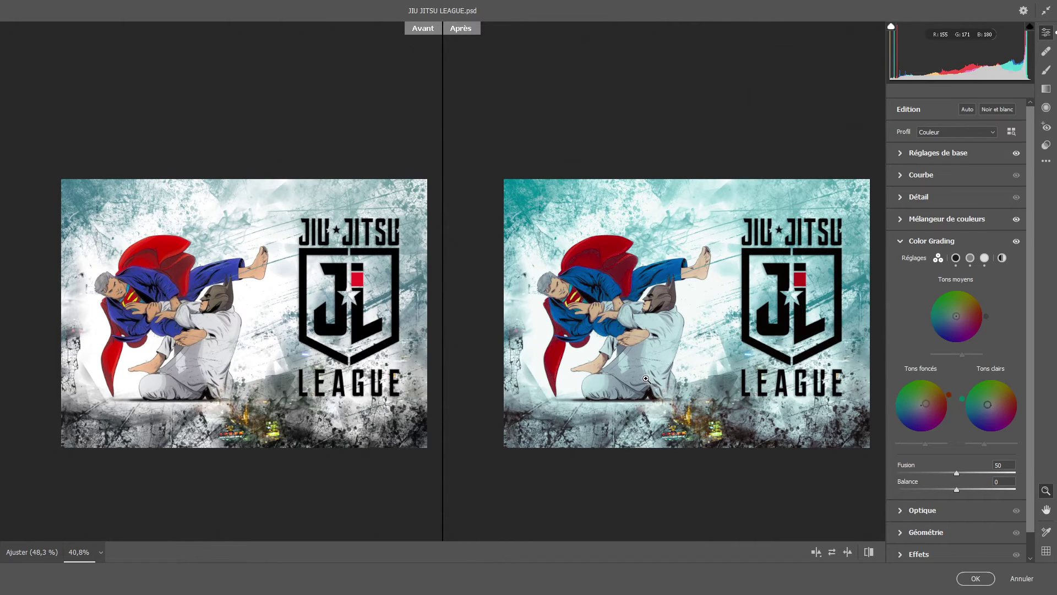
scroll(923, 529, "down", 1)
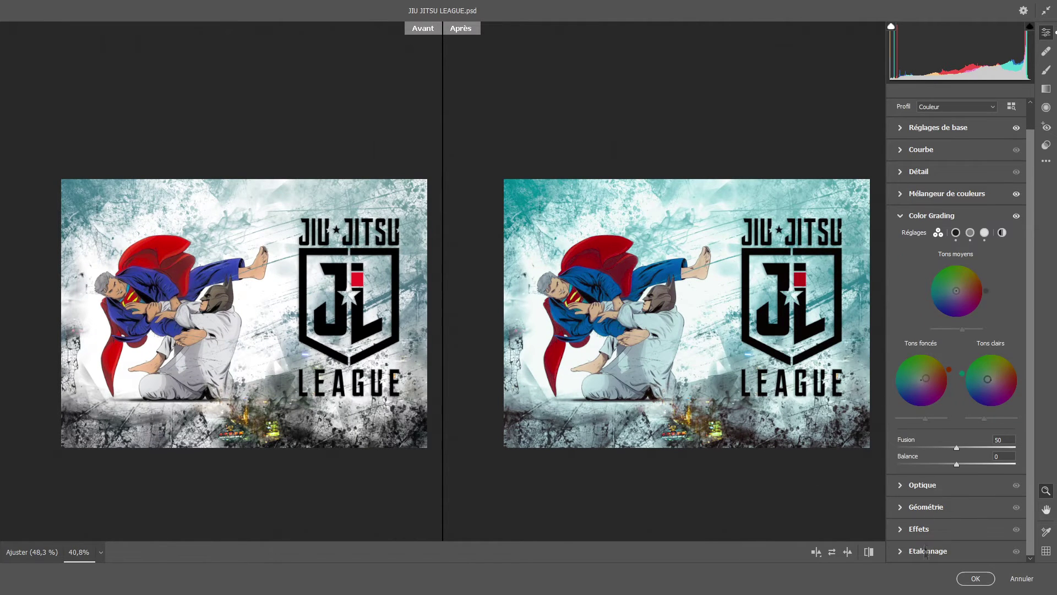
left_click(923, 530)
left_click_drag(951, 354, 950, 355)
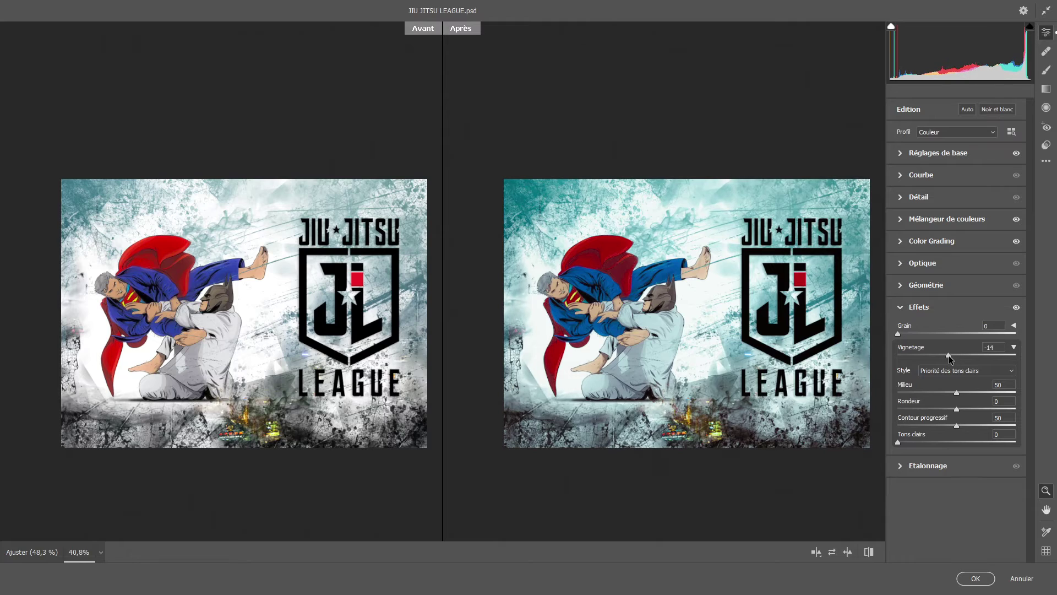
left_click(975, 578)
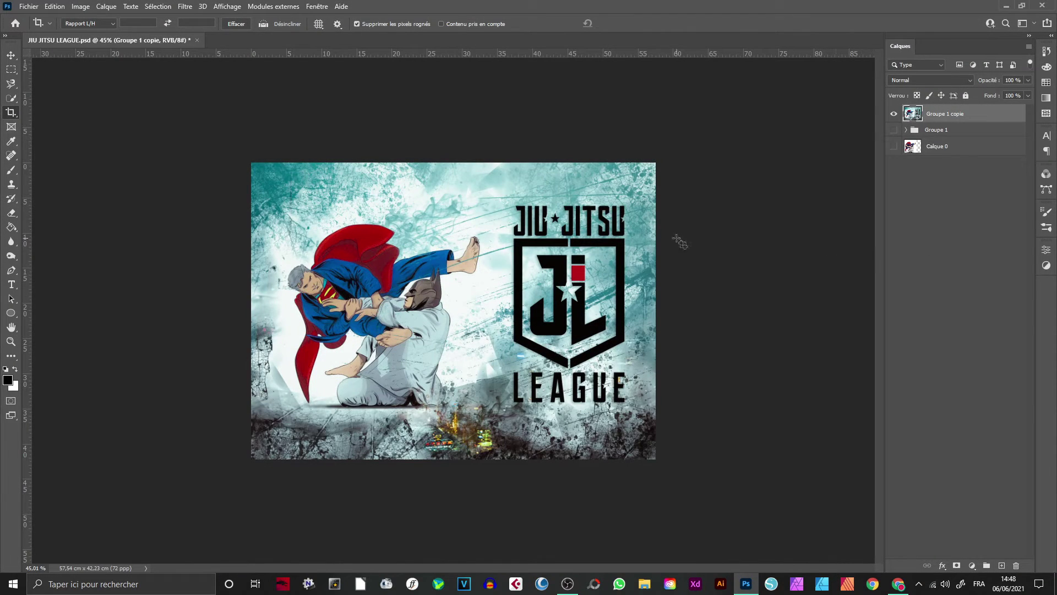
Import and embed the RUN-ART logo from RUN ART DESIGN/logo, scaled small in the top-left
left_click(28, 6)
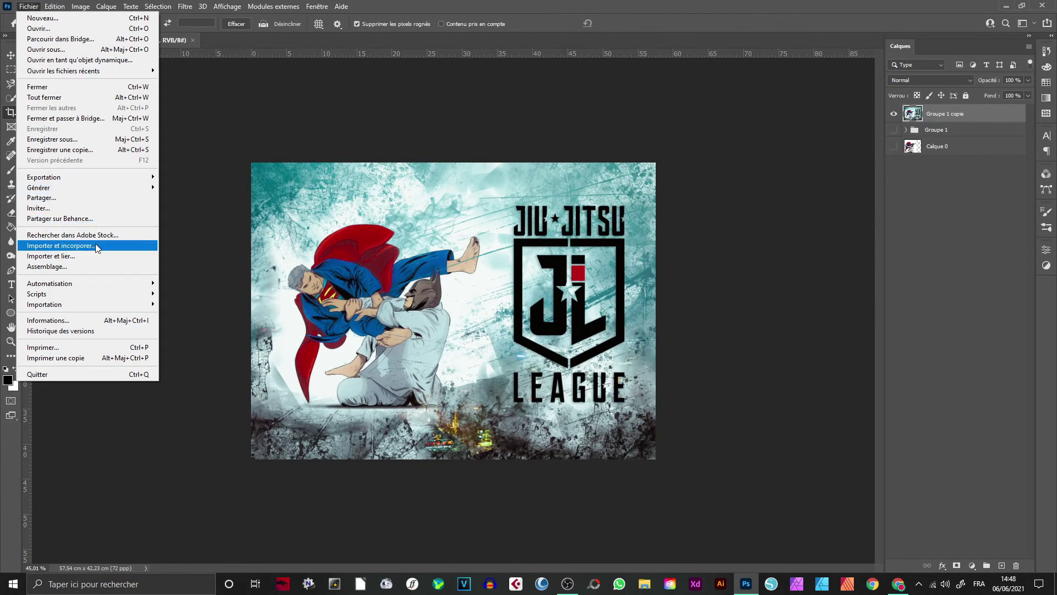
left_click(55, 224)
double_click(137, 181)
double_click(130, 93)
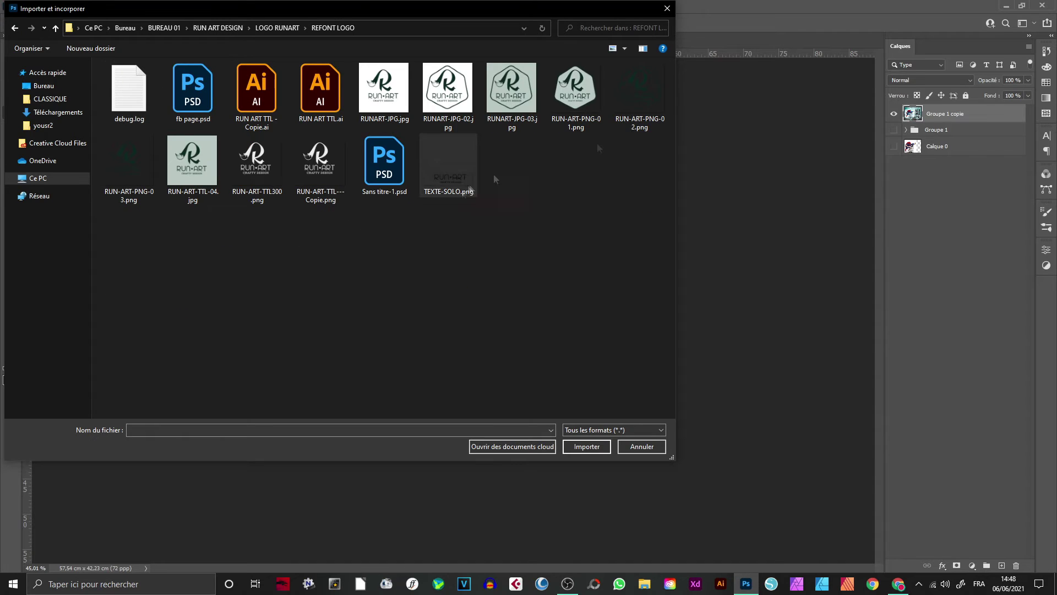
double_click(321, 168)
mouse_move(304, 163)
left_mouse_down()
mouse_move(545, 403)
mouse_move(393, 417)
mouse_move(284, 177)
left_mouse_up()
key("Return")
key("c")
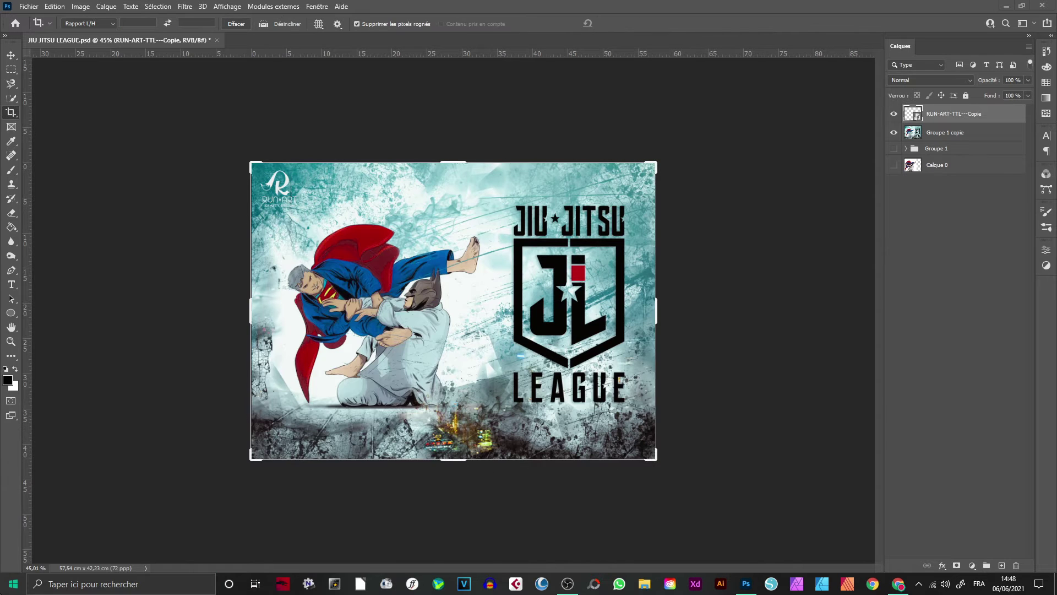
Give the logo a dark, soft drop shadow with distance 7 and size 13
left_click(943, 566)
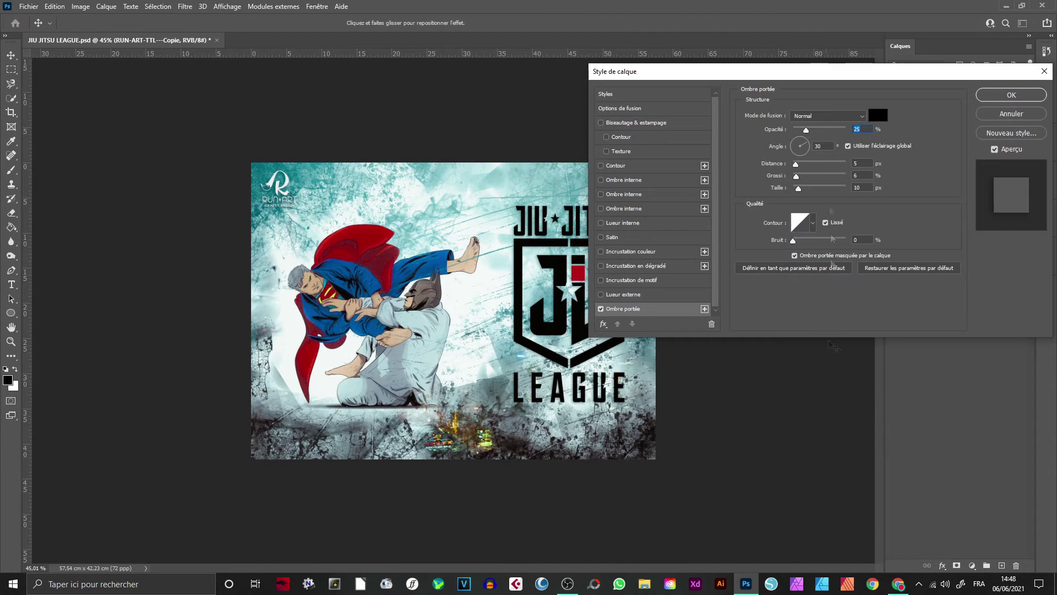
key("ctrl+1")
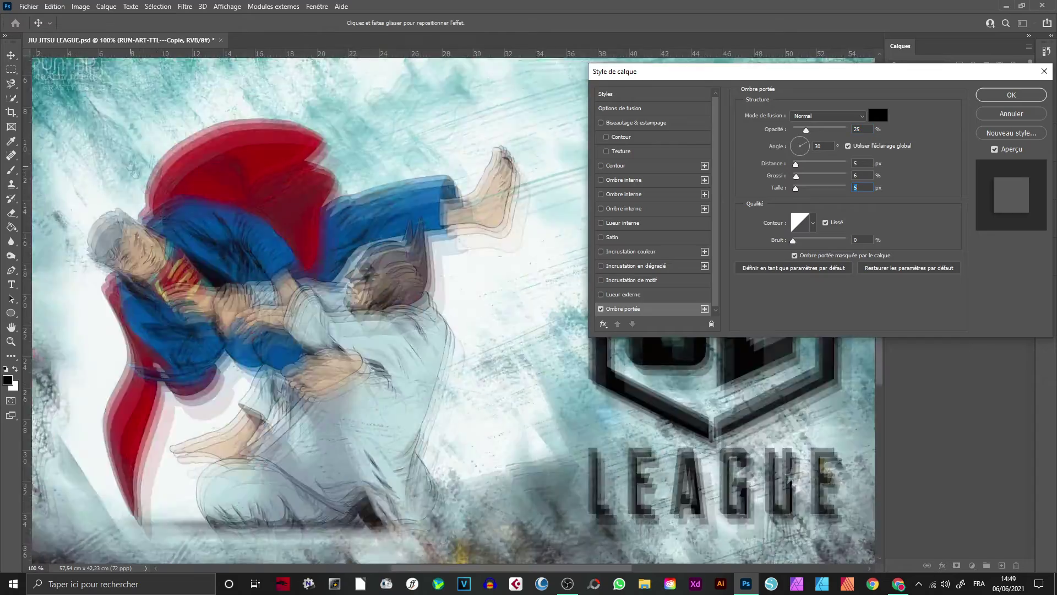
key("ctrl+plus")
key("ctrl+plus")
key("ctrl+plus")
left_click_drag(325, 256, 447, 335)
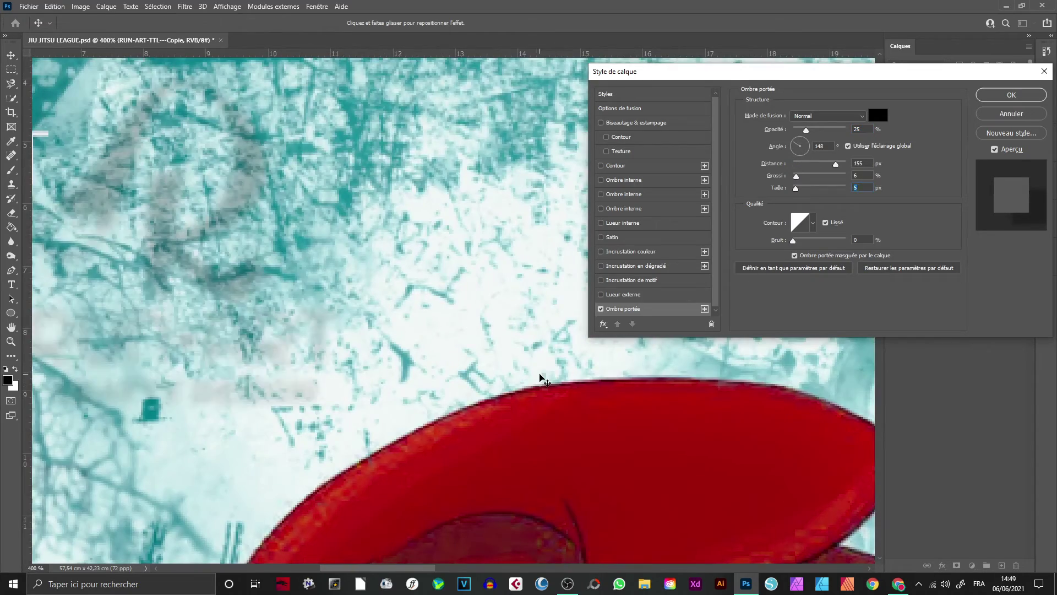
key("ctrl+minus")
key("ctrl+minus")
mouse_move(836, 164)
left_mouse_down()
mouse_move(791, 183)
mouse_move(800, 187)
left_mouse_up()
left_click_drag(806, 130, 831, 136)
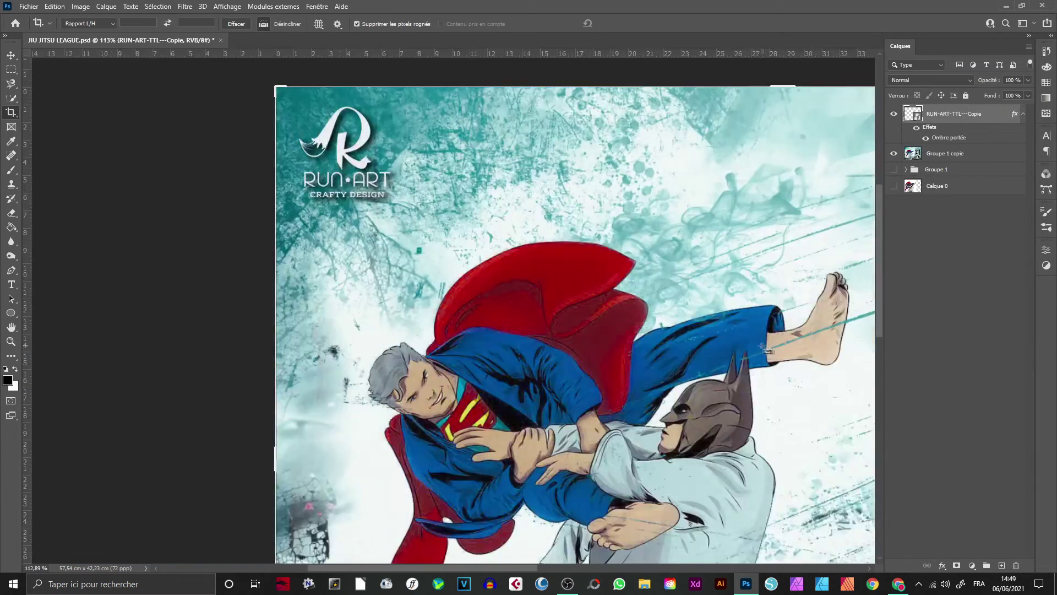
key("ctrl+0")
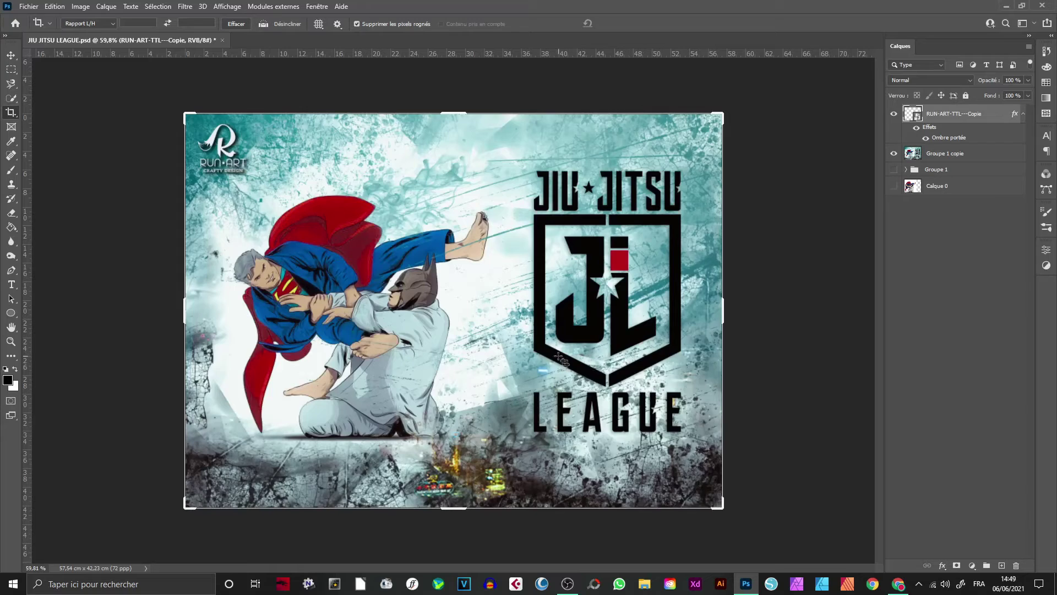
left_click(81, 6)
left_click(135, 99)
Confirm the logo's drop shadow and add a colour overlay effect with a newly picked colour
key("Escape")
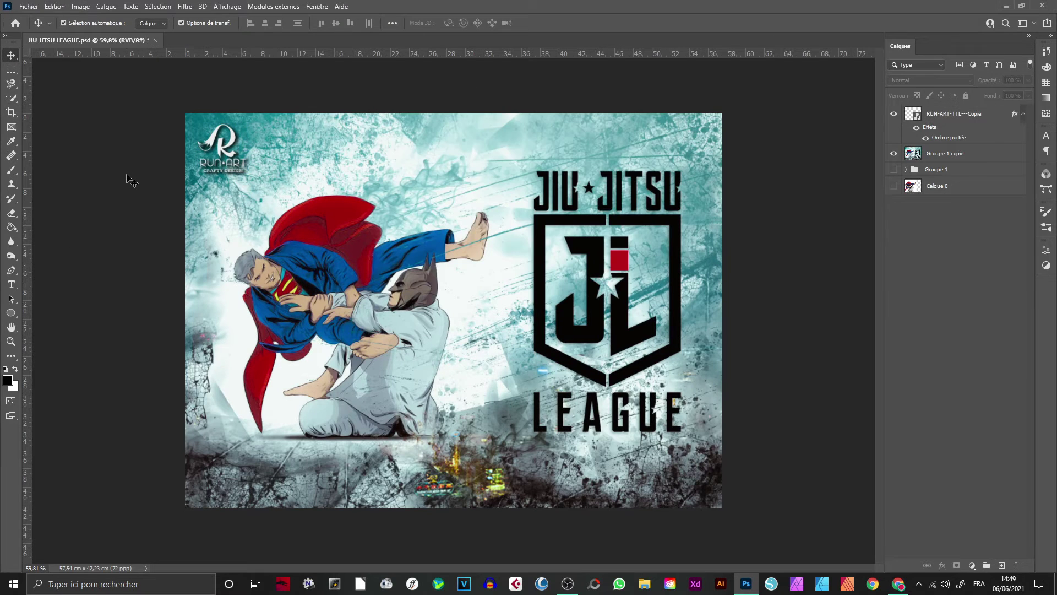
double_click(949, 138)
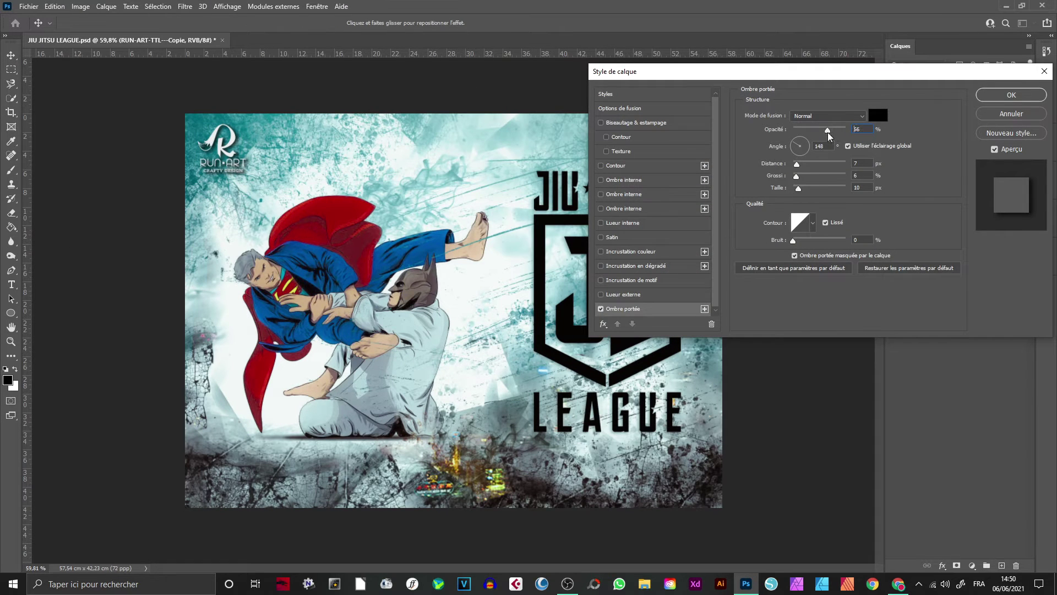
key("Return")
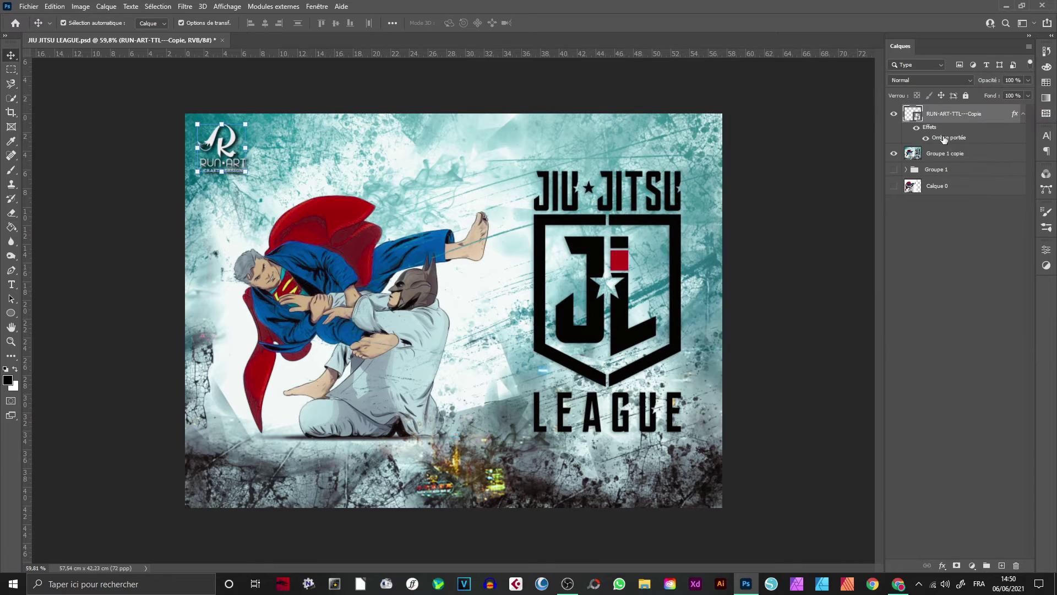
left_click(942, 565)
left_click(972, 520)
left_click(875, 110)
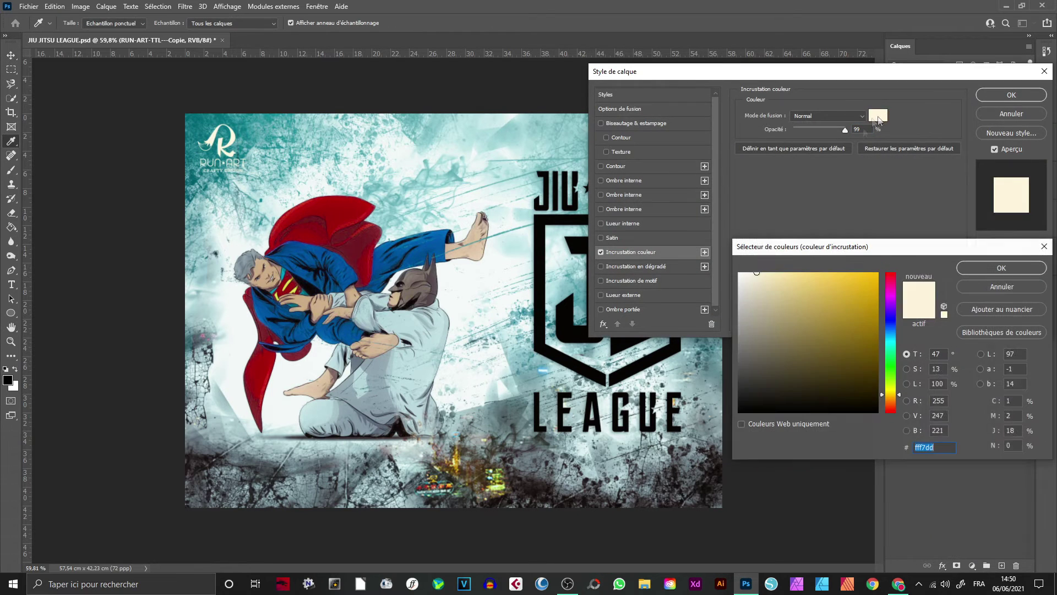
left_click(744, 435)
left_click(999, 265)
left_click(1011, 99)
Transform the RUN-ART logo, drag it to the bottom-left, then back to the top-left
scroll(725, 439, "down", 2)
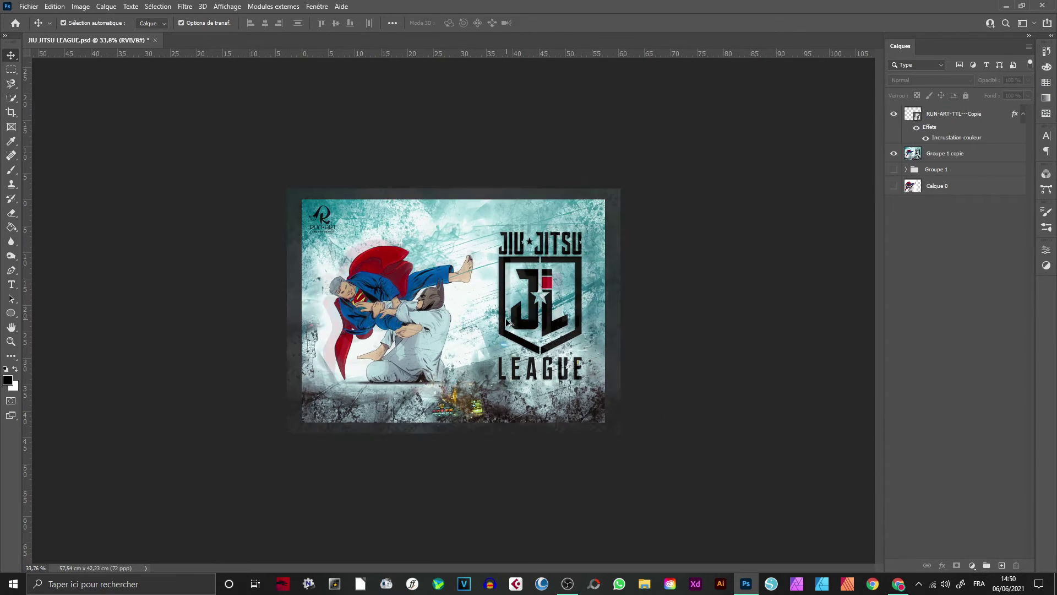
scroll(506, 322, "up", 2)
left_click(283, 185)
key("ctrl+t")
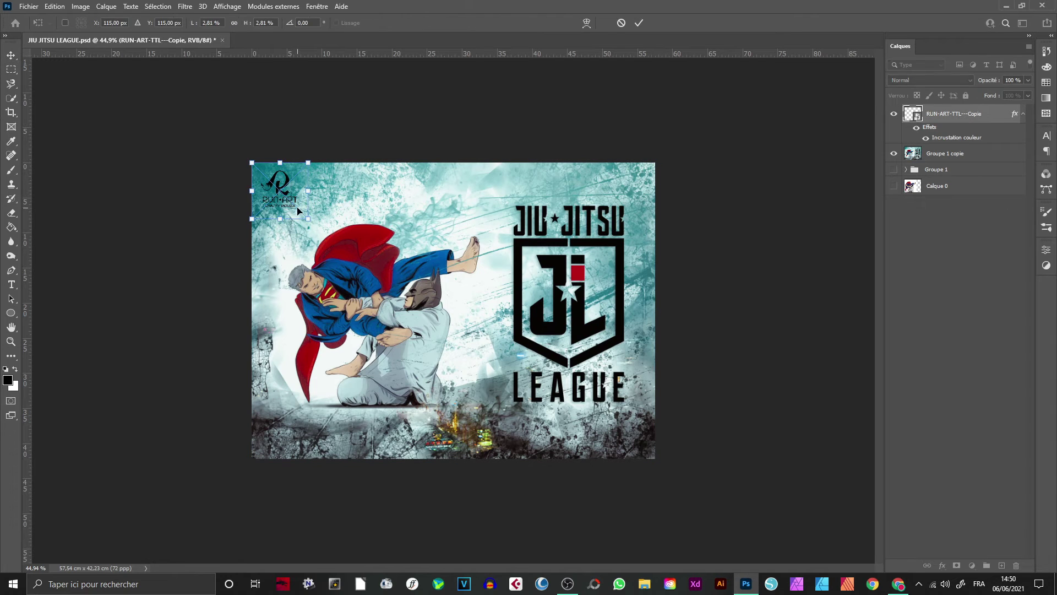
key("Return")
left_click(392, 119)
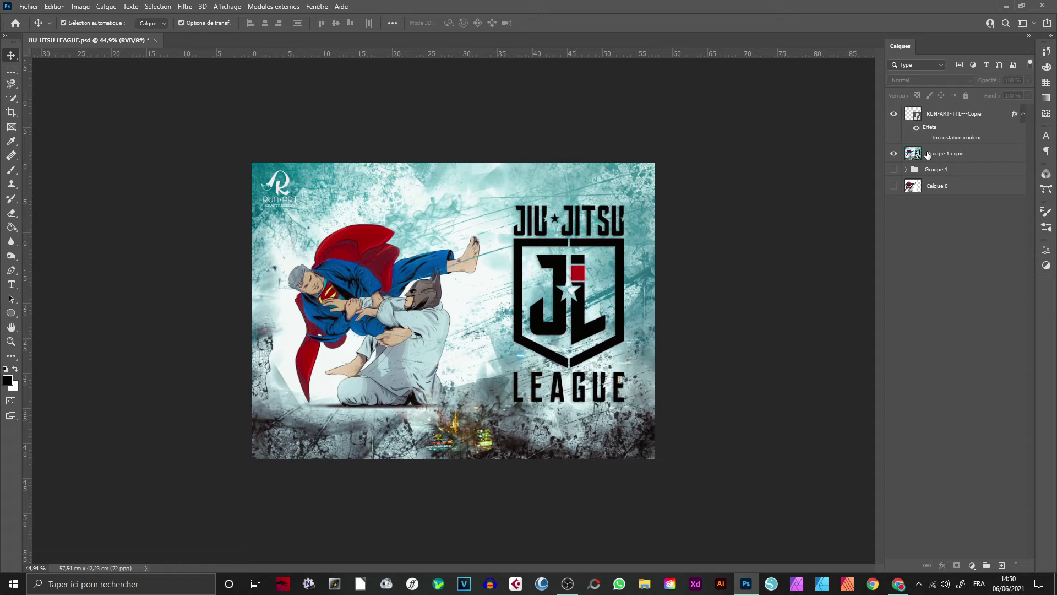
left_click_drag(287, 187, 277, 445)
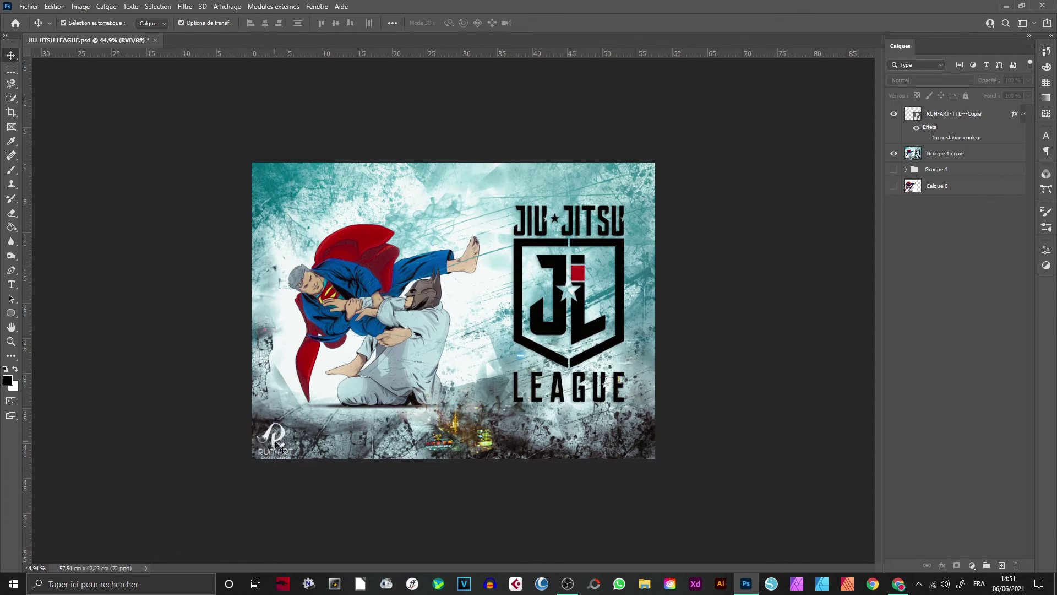
left_click_drag(277, 444, 652, 439)
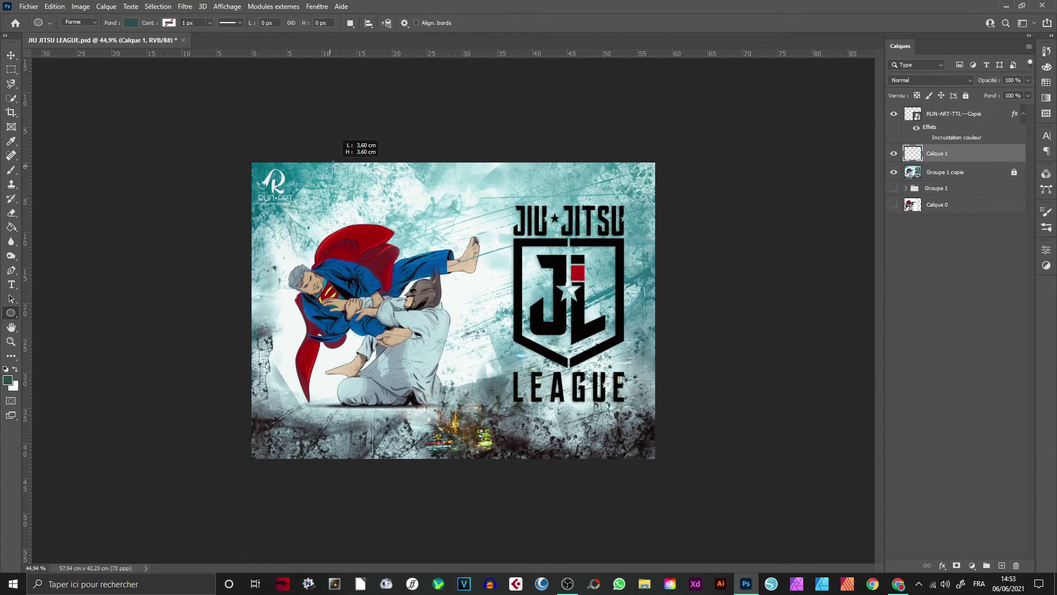
Draw a dark teal ellipse and scale it to cover the RUN-ART logo in the top-left corner
left_click_drag(333, 166, 333, 166)
key("v")
scroll(246, 99, "up", 2)
scroll(246, 99, "up", 2)
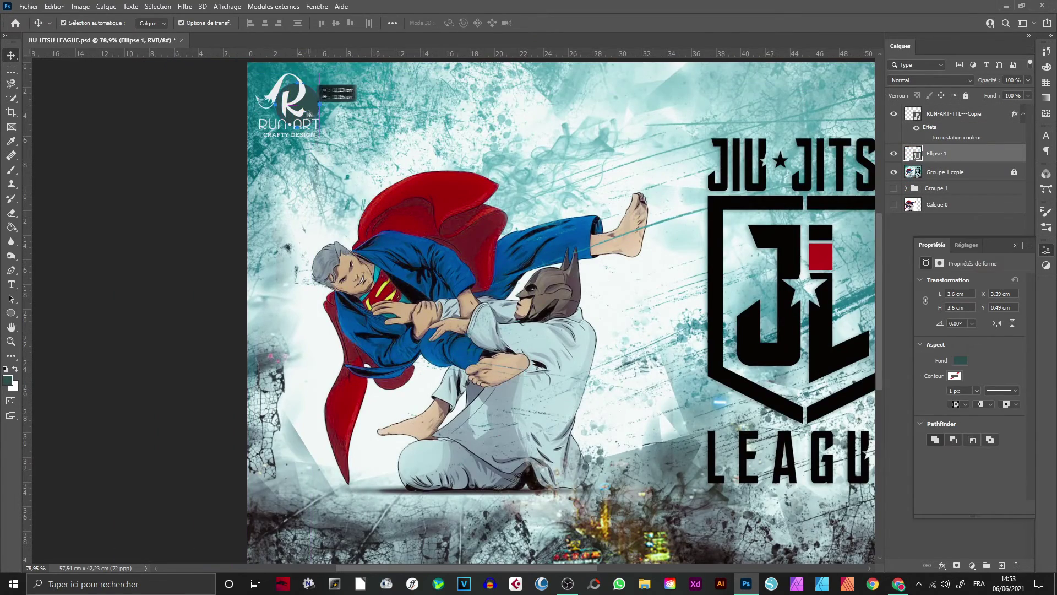
scroll(303, 111, "up", 1)
scroll(303, 111, "up", 2)
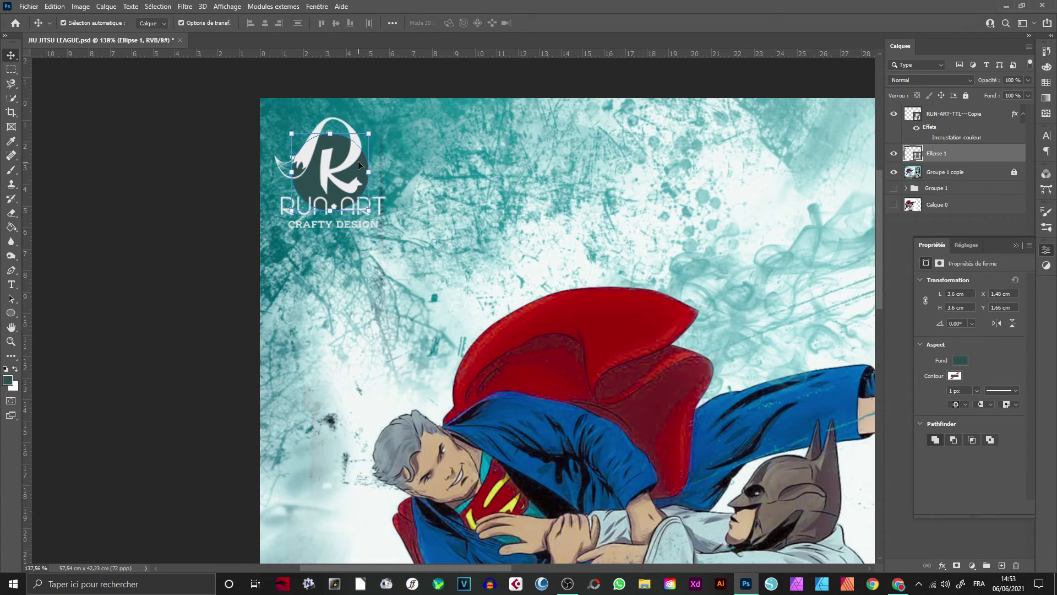
left_click_drag(369, 211, 405, 247)
left_click_drag(389, 180, 372, 157)
left_click_drag(386, 226, 389, 237)
key("Return")
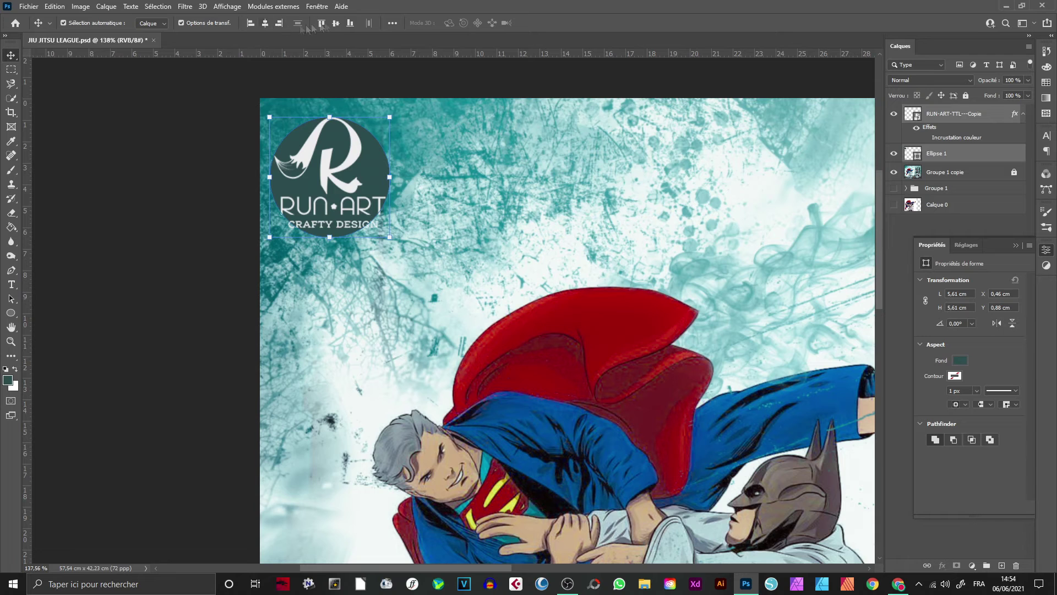
Convert the ellipse to a Smart Object and apply a Radial Blur of 15 with Zoom
left_click(185, 10)
left_click(388, 257)
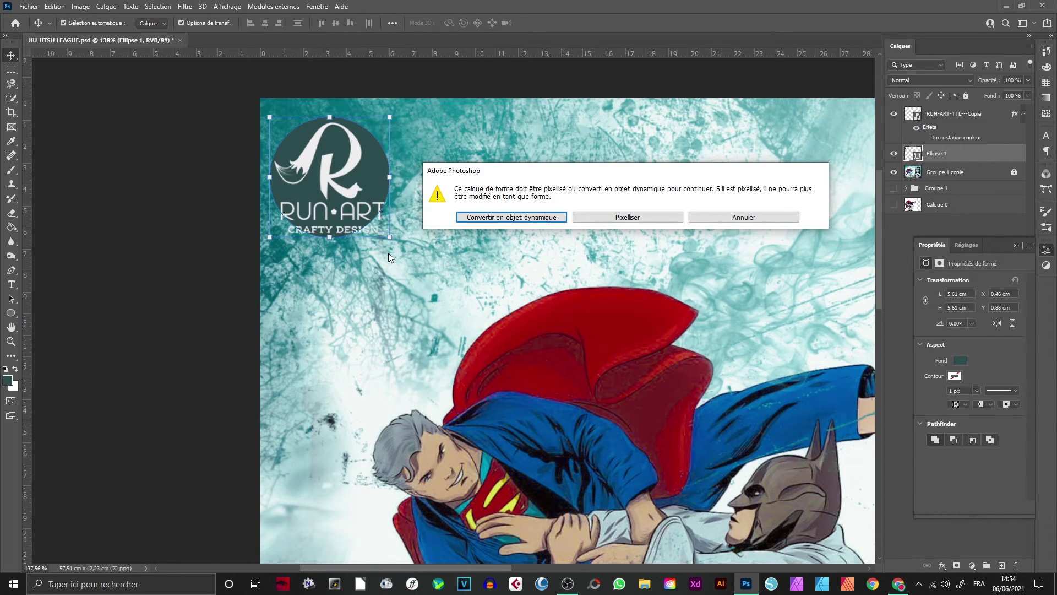
left_click(531, 219)
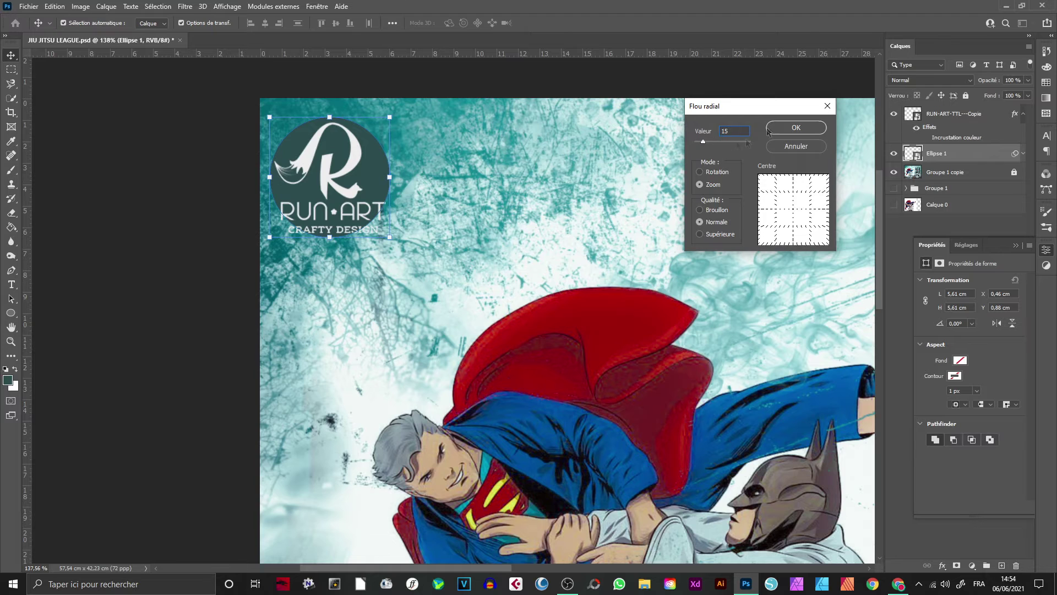
left_click(777, 131)
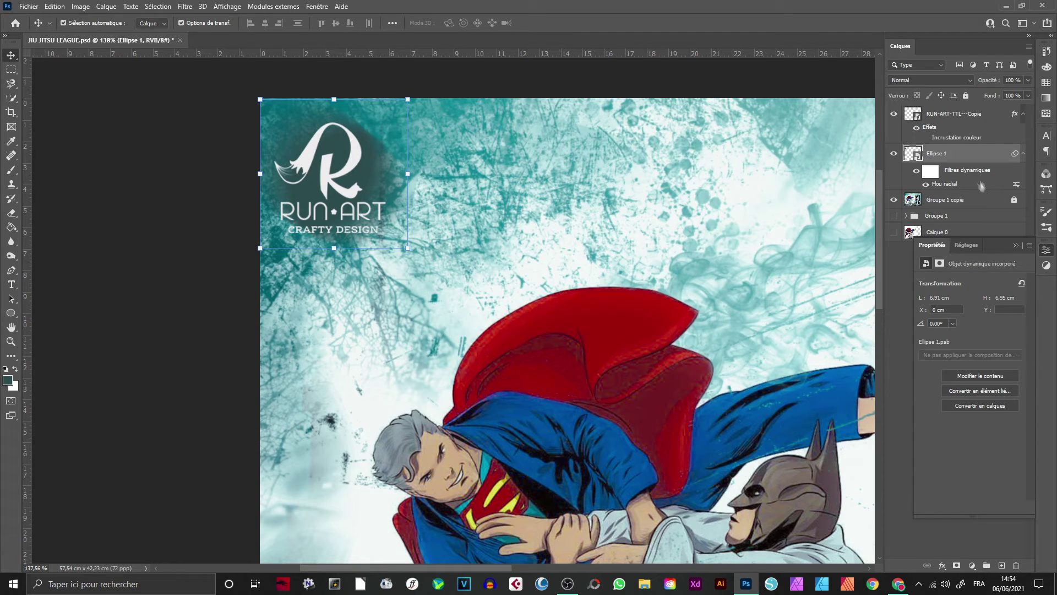
double_click(943, 185)
left_click(798, 128)
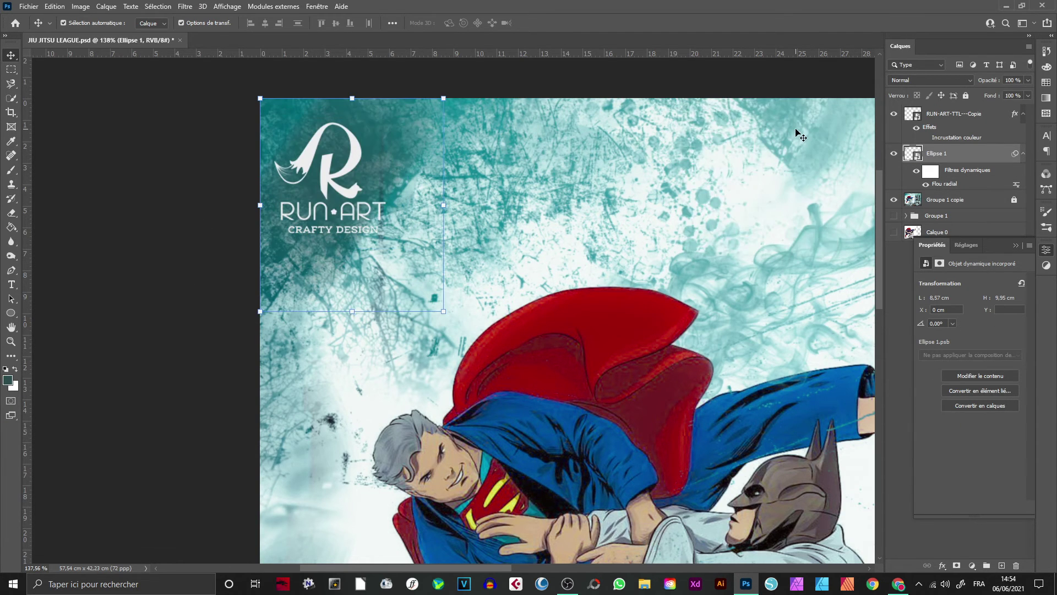
Deselect the ellipse layer, fit the whole poster on screen and save it
left_click(179, 302)
key("ctrl+0")
key("ctrl+s")
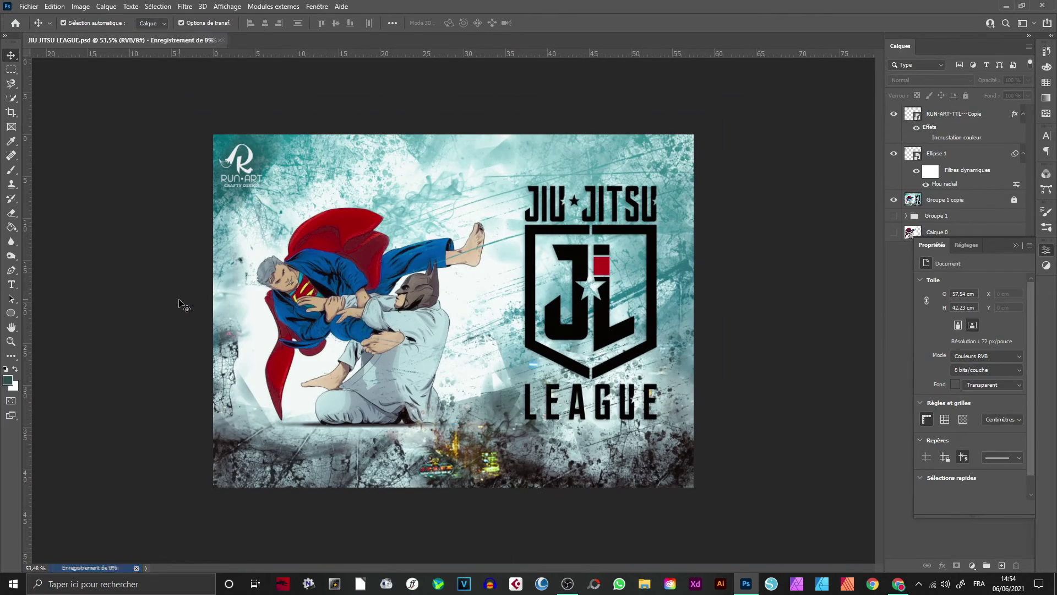
key("ctrl+minus")
left_click(28, 6)
left_click(210, 223)
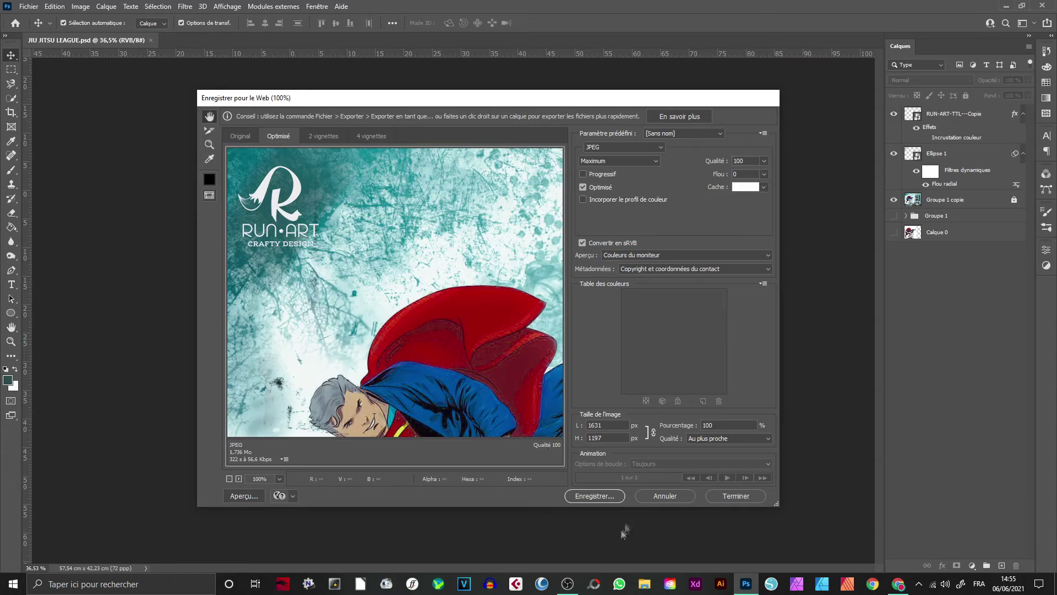
left_click(643, 500)
left_click(368, 254)
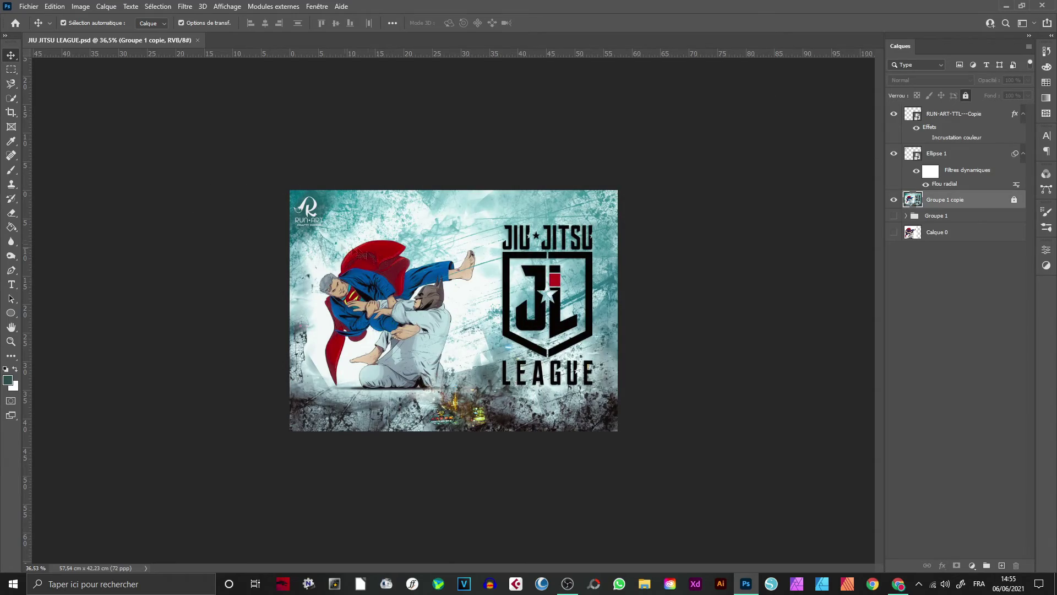
scroll(346, 246, "up", 5)
left_click(11, 241)
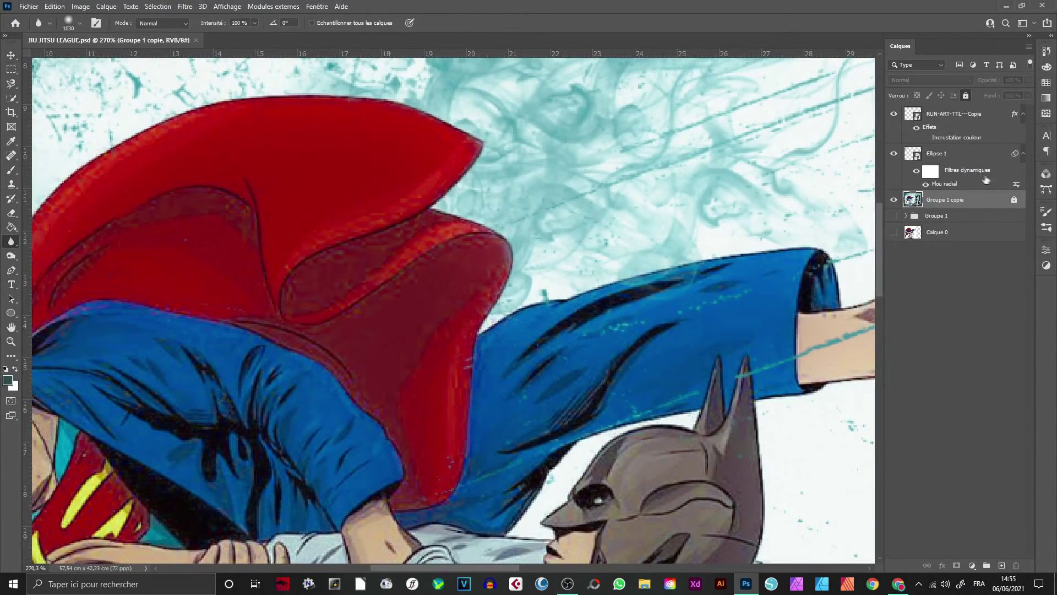
Set the Blur brush to 30 px and blur Superman's cape and fighter outlines on Groupe 1 copie
left_click_drag(372, 194, 441, 173)
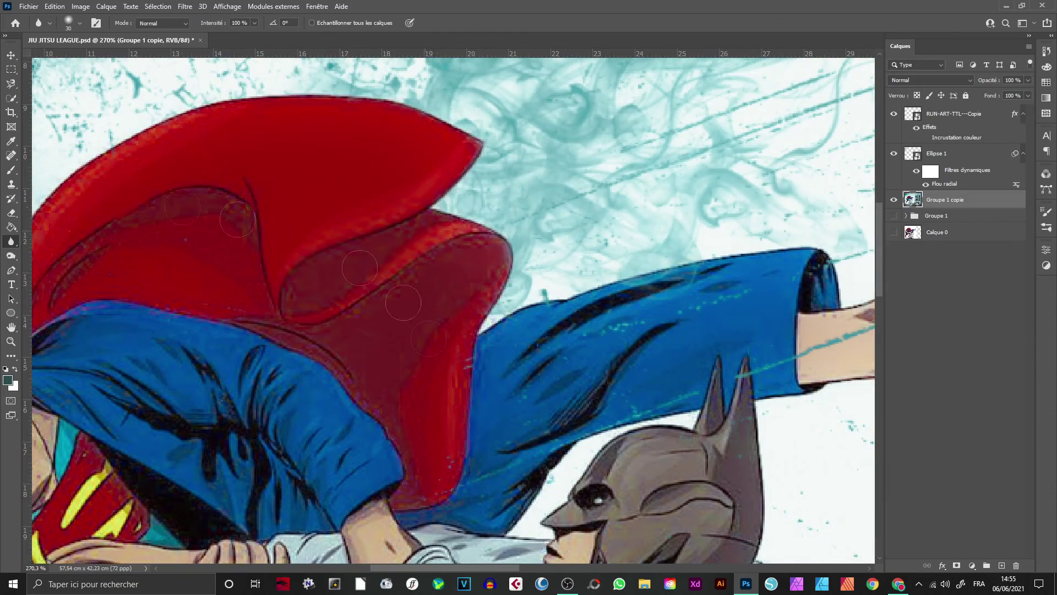
scroll(472, 433, "down", 5)
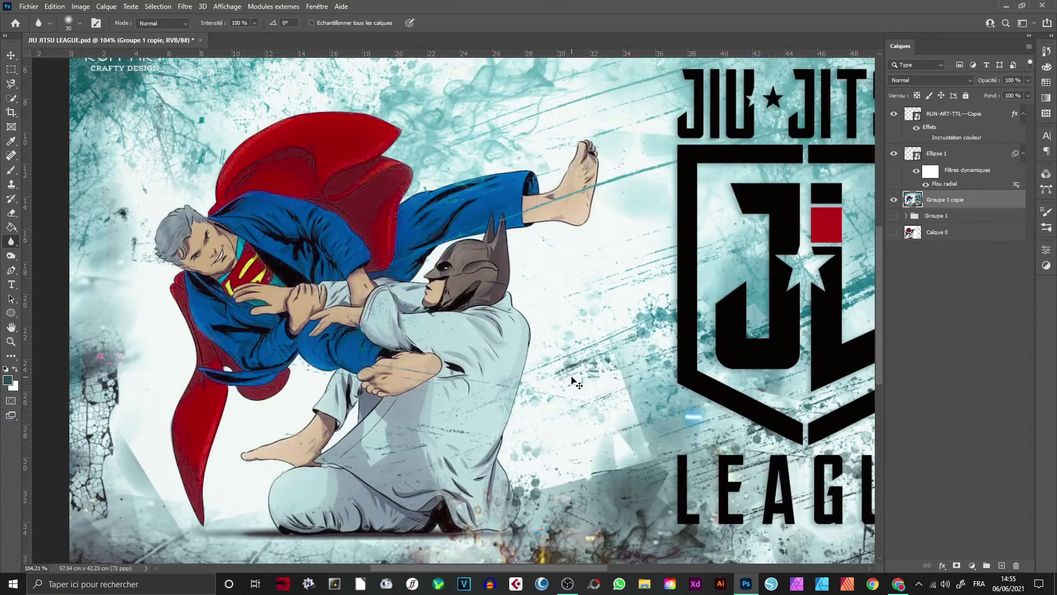
scroll(572, 377, "down", 2)
scroll(248, 217, "up", 4)
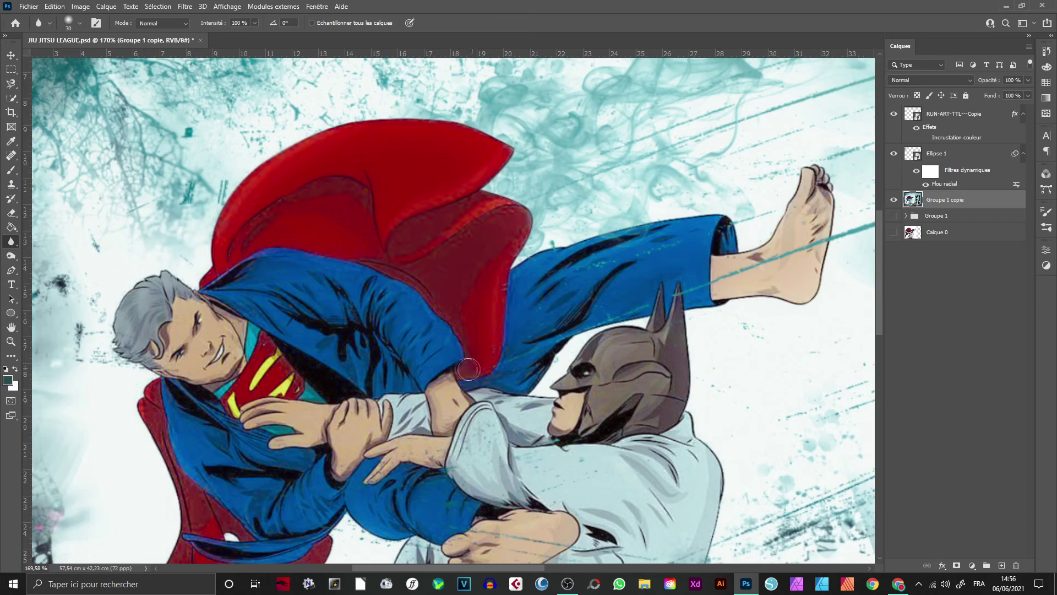
scroll(278, 255, "down", 2)
scroll(221, 270, "up", 2)
scroll(160, 288, "up", 1)
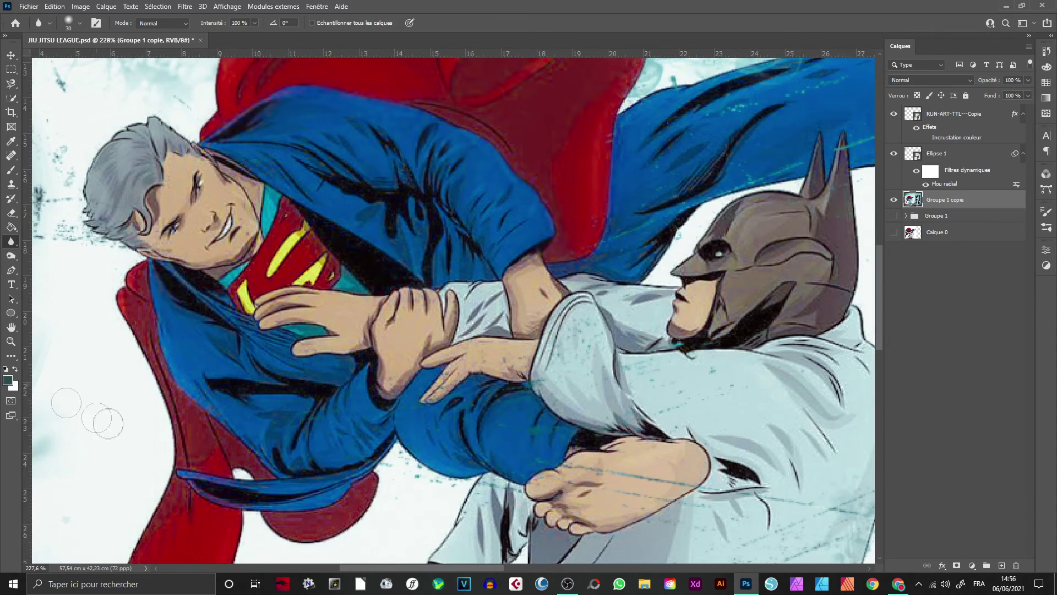
scroll(309, 413, "down", 3)
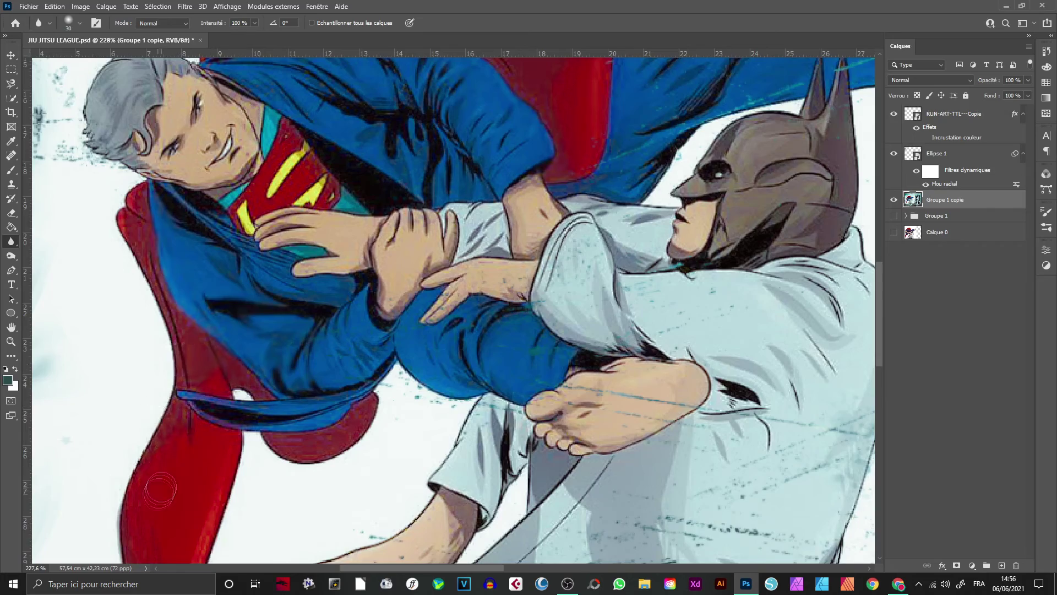
scroll(157, 501, "down", 4)
scroll(172, 361, "down", 4)
scroll(275, 374, "down", 2)
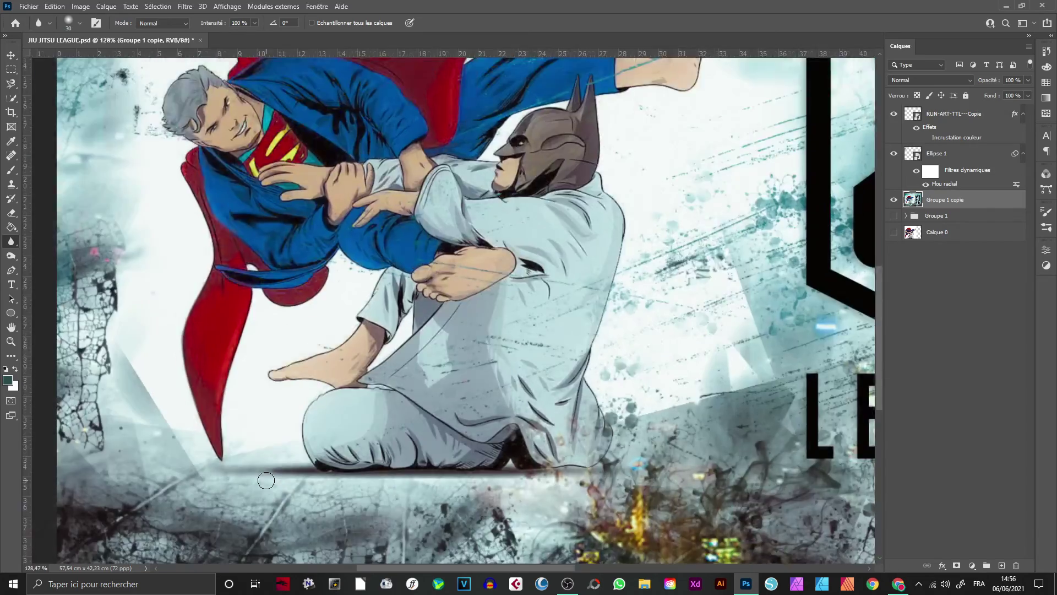
scroll(441, 385, "up", 1)
scroll(477, 386, "down", 3)
scroll(385, 407, "down", 3)
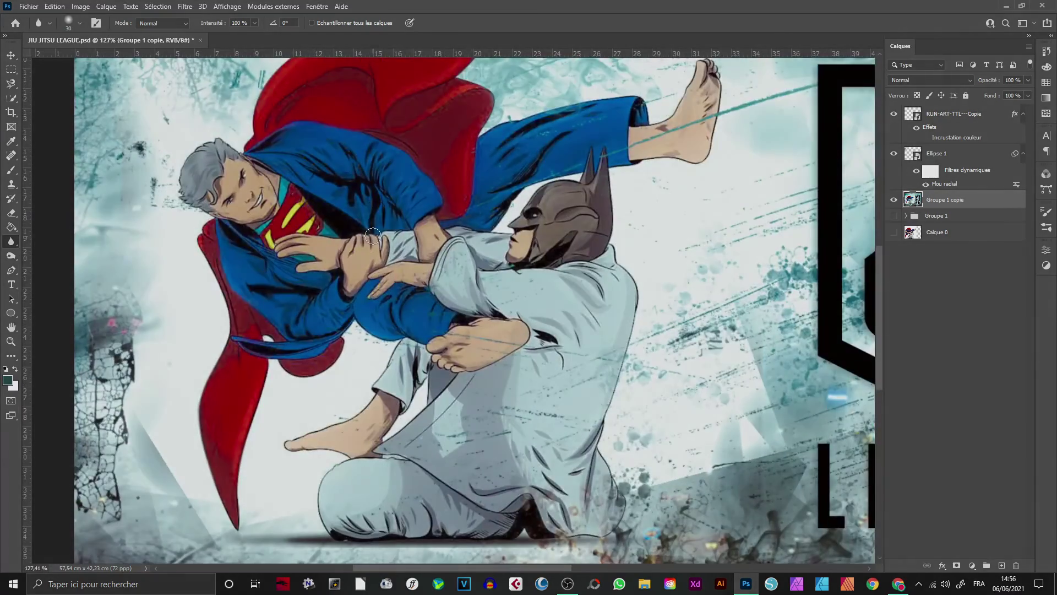
scroll(303, 429, "down", 2)
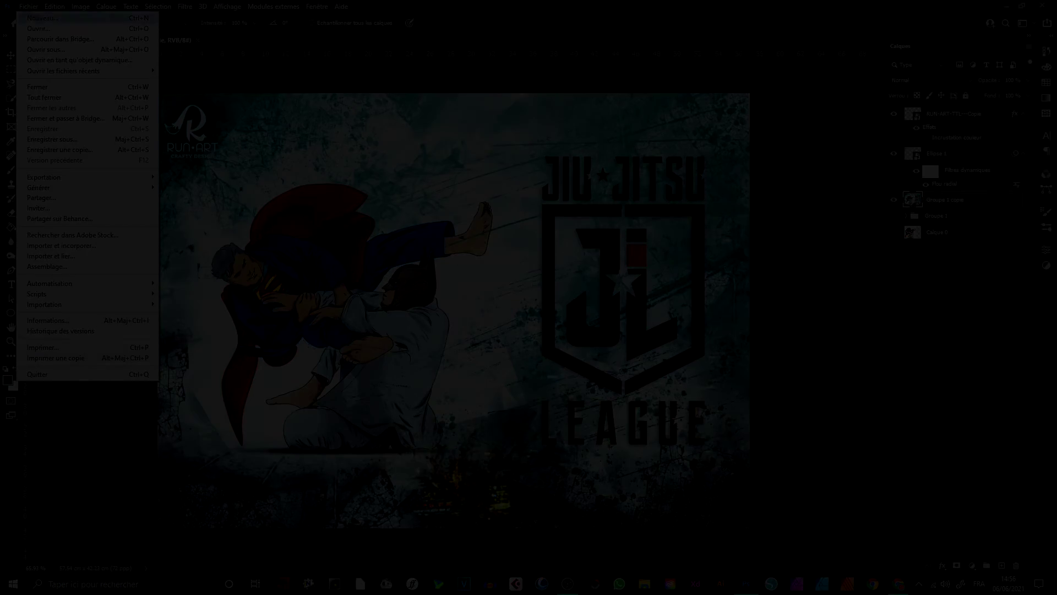